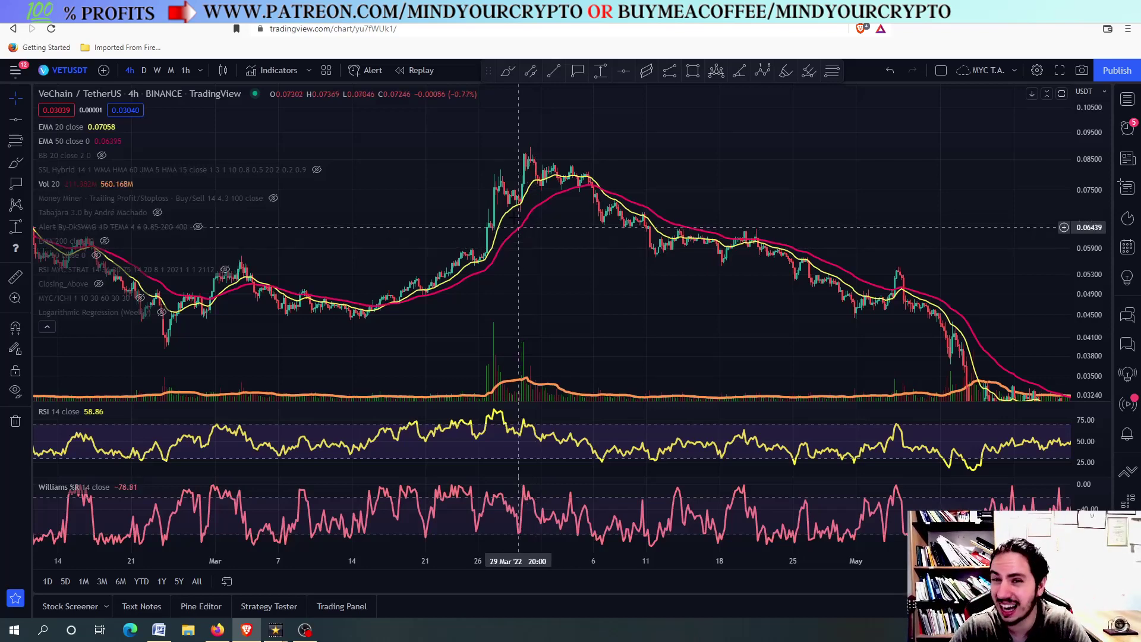
Step: Hide the Vol 20 volume indicator on the VETUSDT 4h price chart
scroll(515, 217, up, 3)
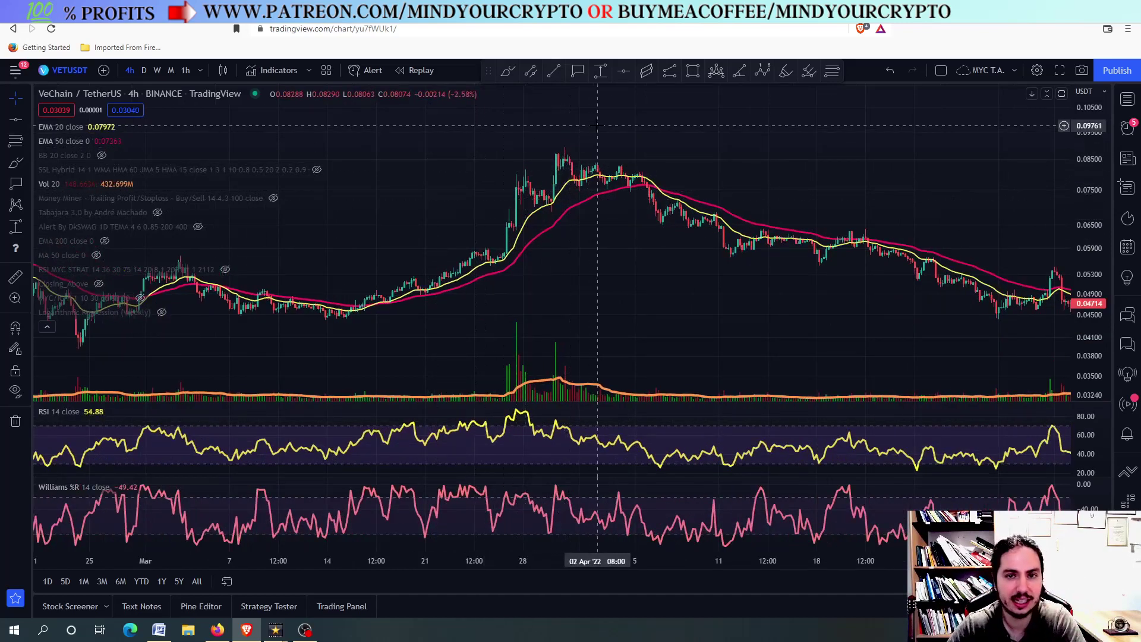
mouse_move(126, 188)
click(71, 183)
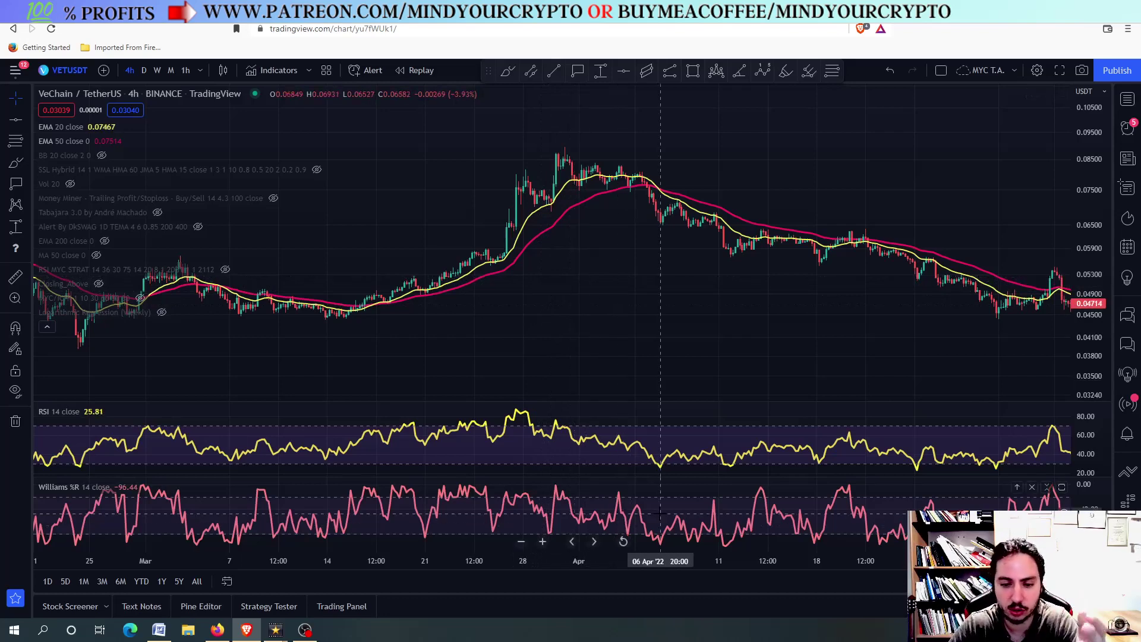
Step: Maximize the RSI pane and brush a falling stroke and a circle around the early-April dip below the lower band
double_click(655, 440)
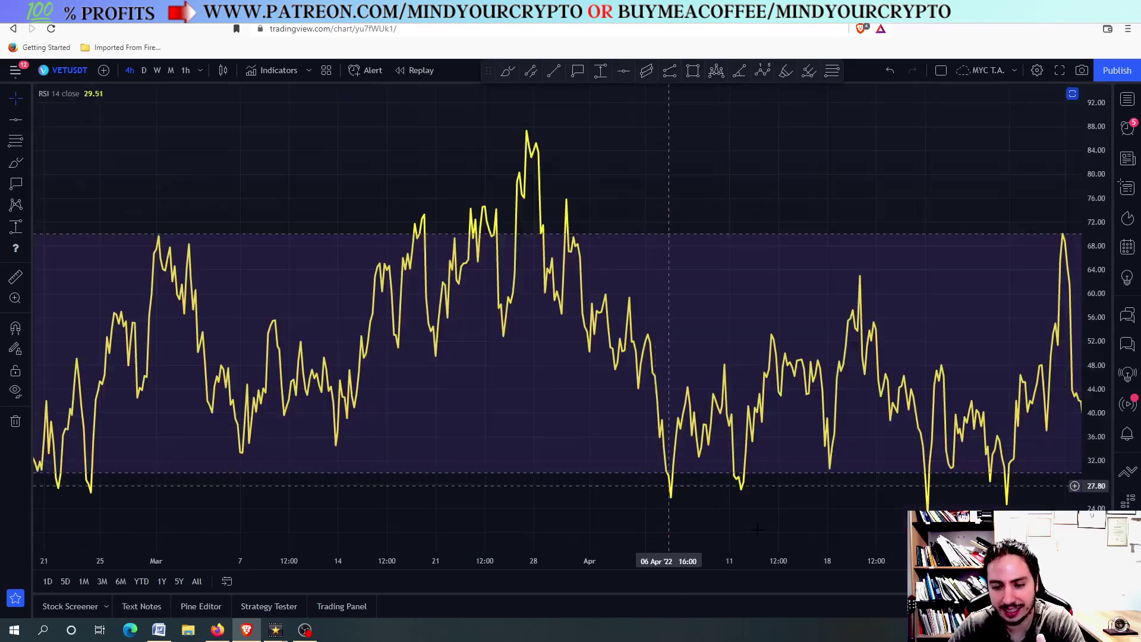
click(515, 72)
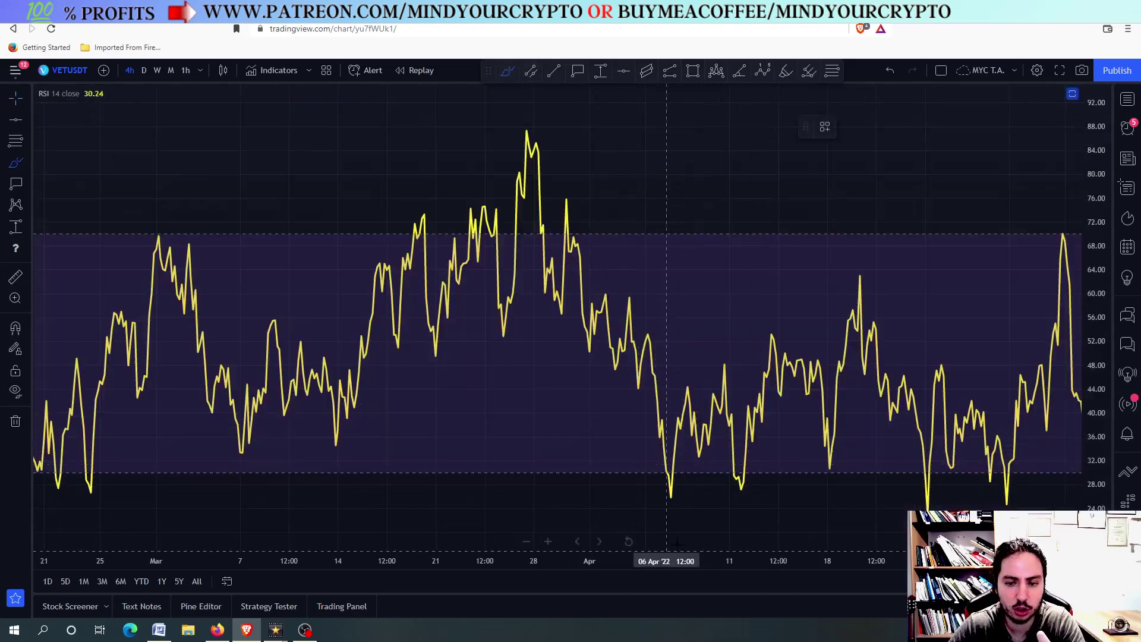
mouse_move(636, 358)
mouse_down()
mouse_move(682, 510)
mouse_move(647, 475)
mouse_move(680, 520)
mouse_move(719, 498)
mouse_move(704, 484)
mouse_up()
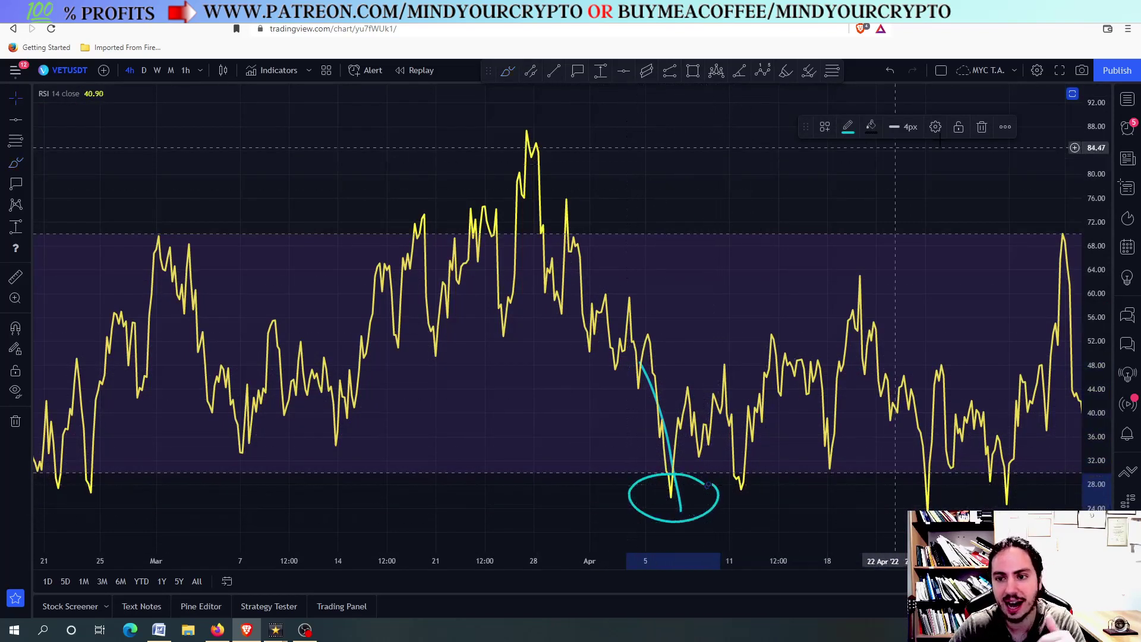
click(936, 127)
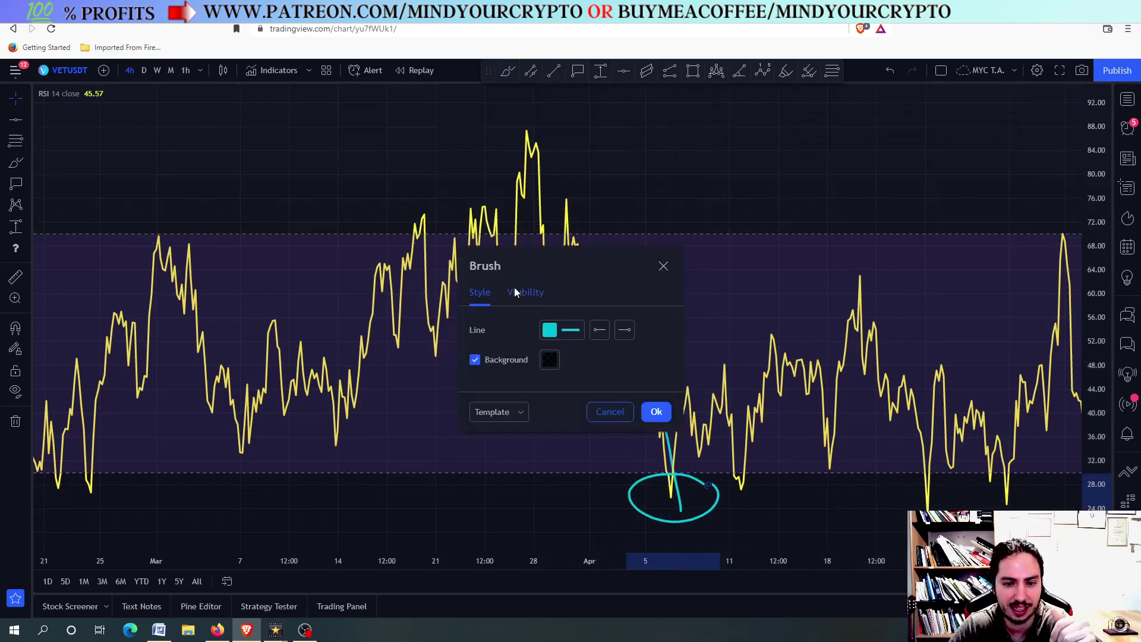
click(690, 262)
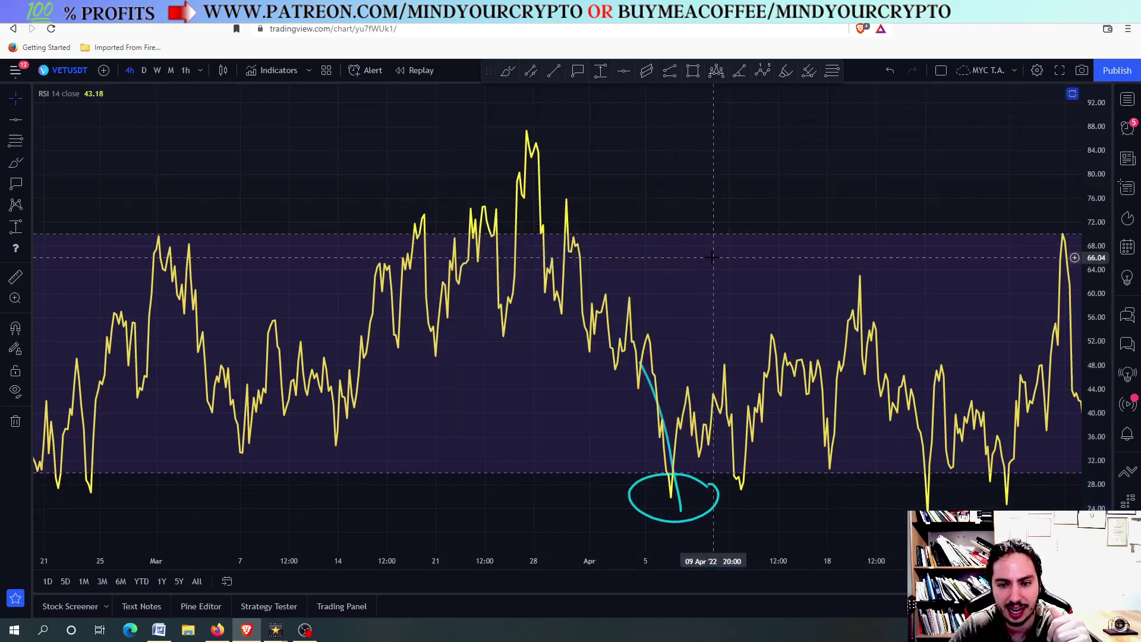
Step: Review the RSI indicator's input and style settings, including its upper and lower bands
click(108, 93)
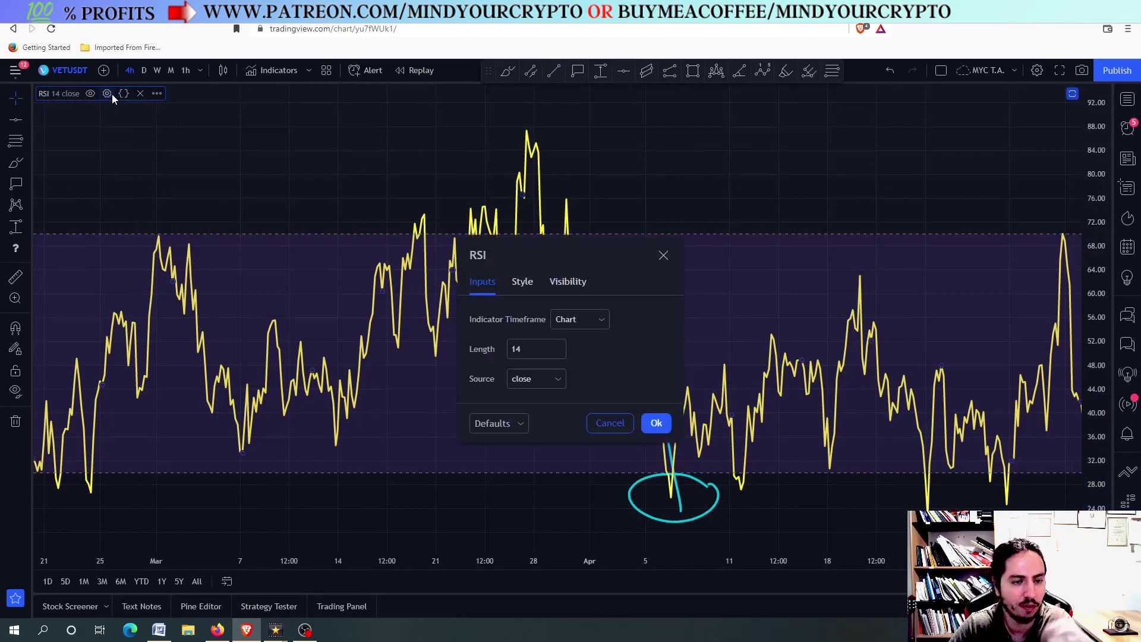
click(522, 283)
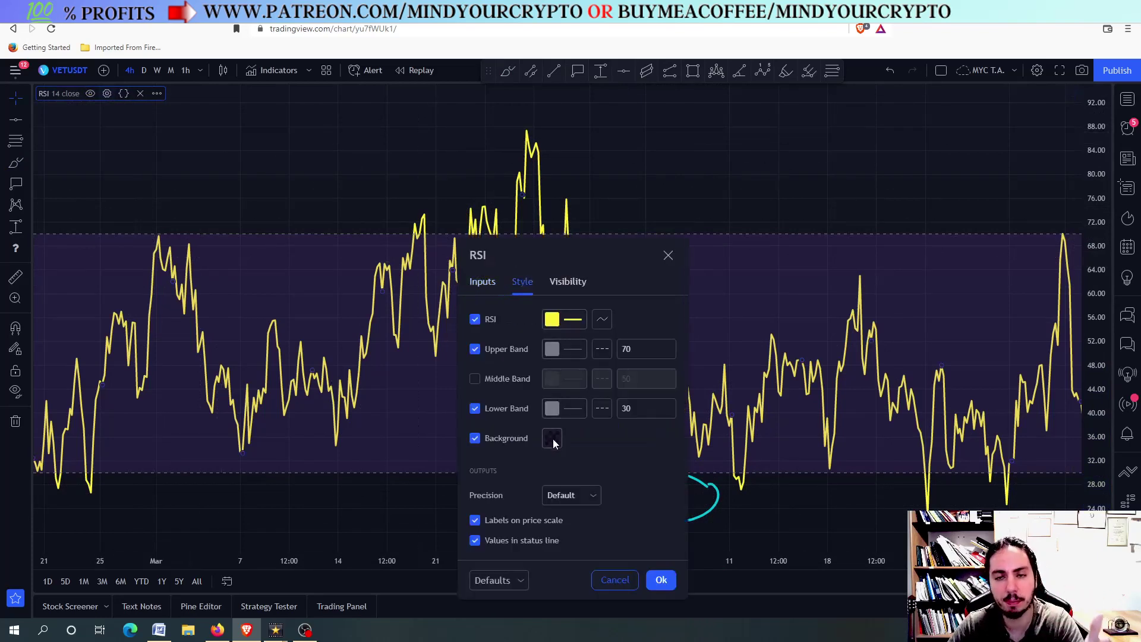
click(668, 255)
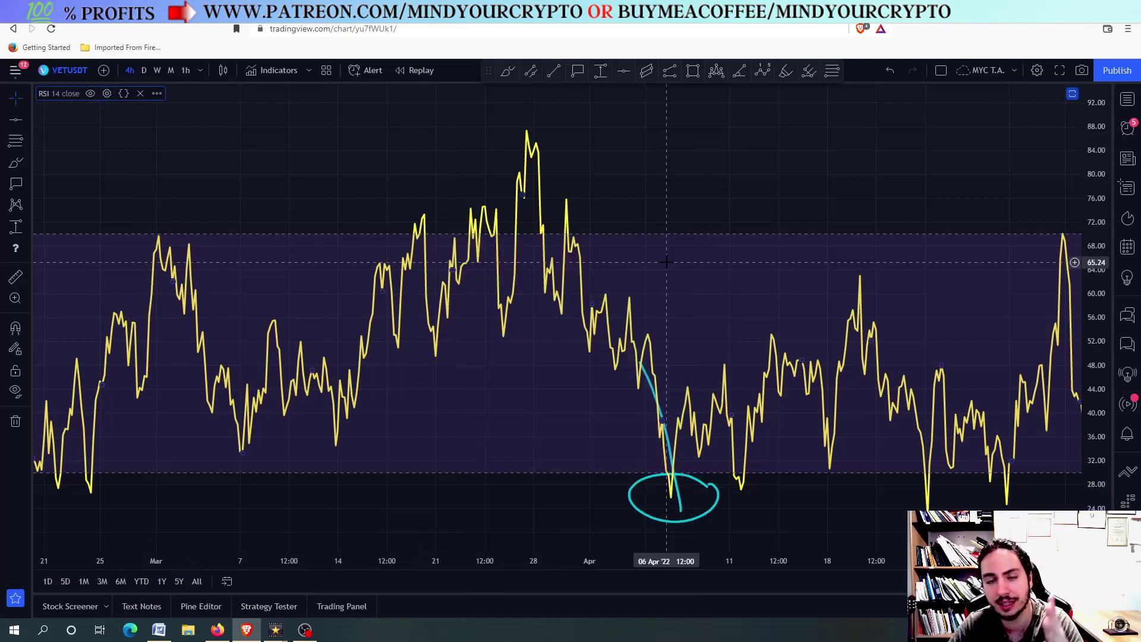
Step: Delete the brushed circle and falling stroke from the early-April RSI dip
click(703, 489)
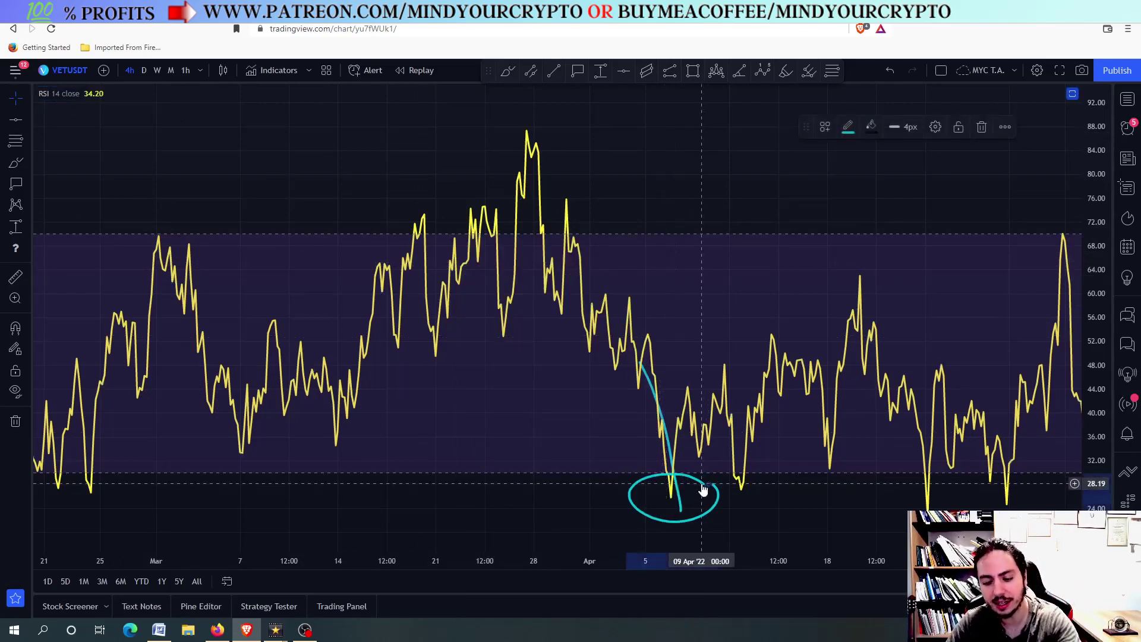
key(Delete)
click(676, 489)
key(Delete)
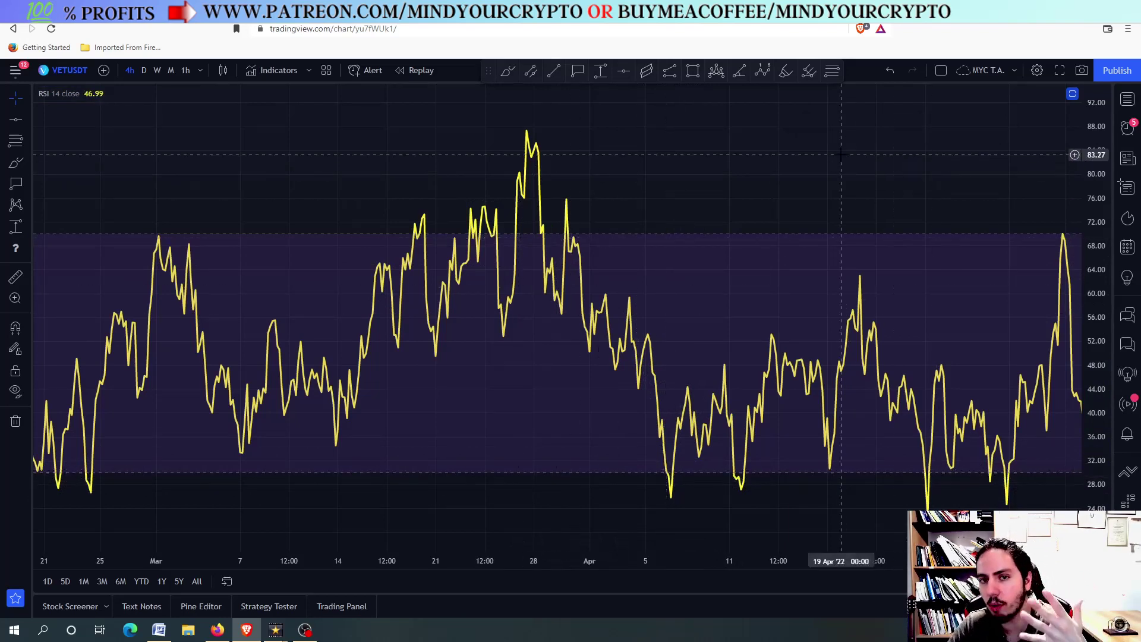
Step: Draw a trial trend line from the late-March RSI peak down to the following lower peak, and delete it
key(alt+t)
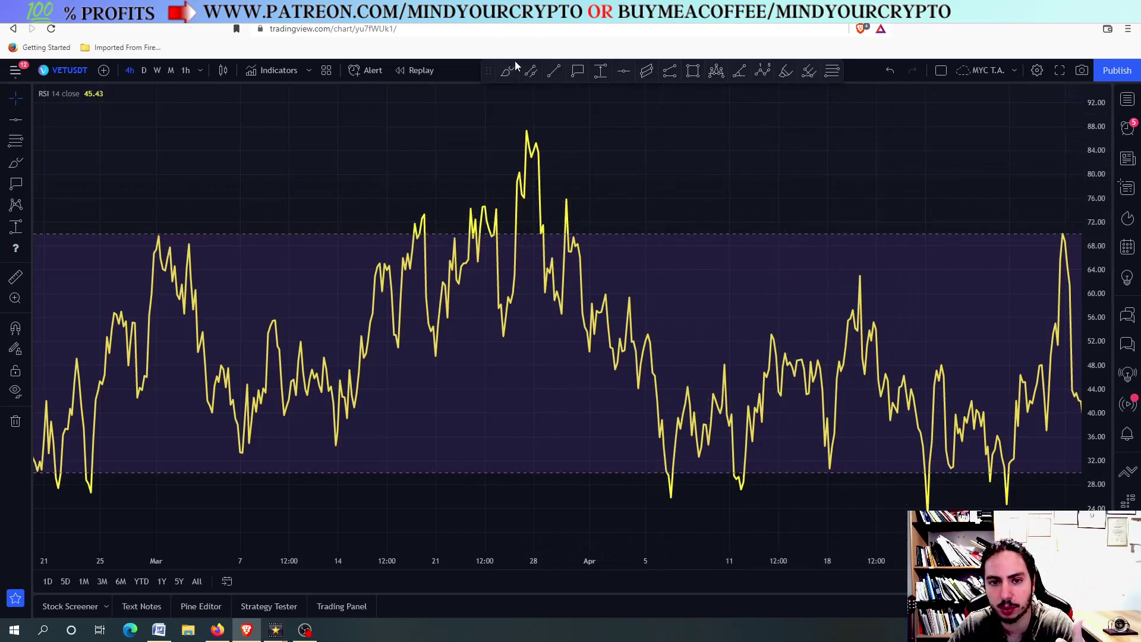
mouse_move(517, 149)
mouse_down()
mouse_move(471, 158)
mouse_move(585, 141)
mouse_move(562, 138)
mouse_move(572, 144)
mouse_up()
key(Delete)
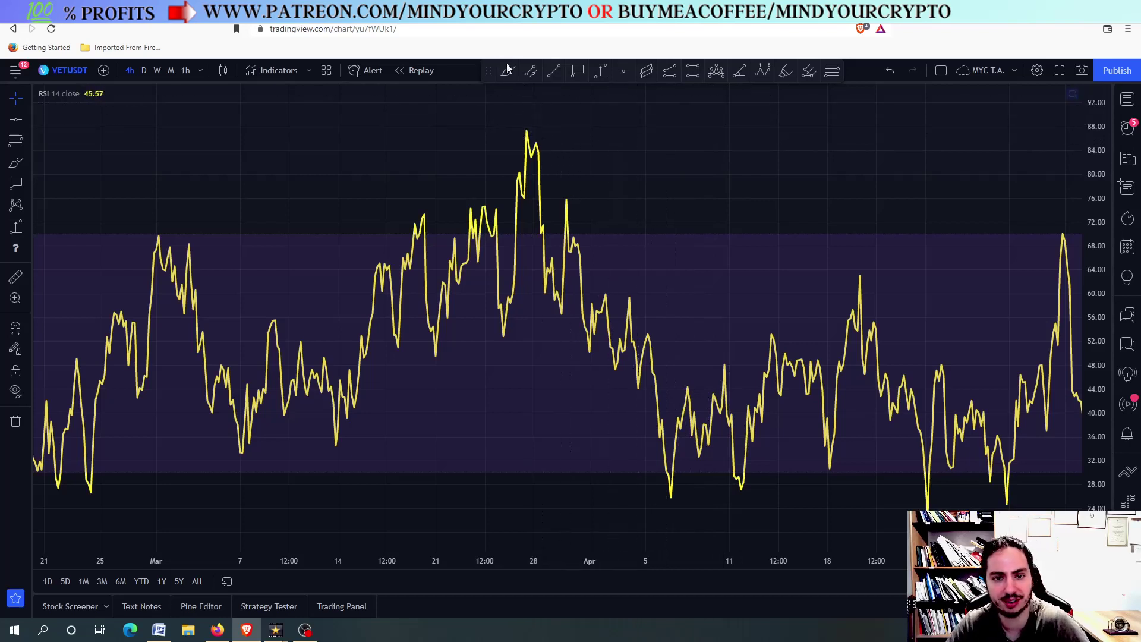
key(alt+t)
click(526, 131)
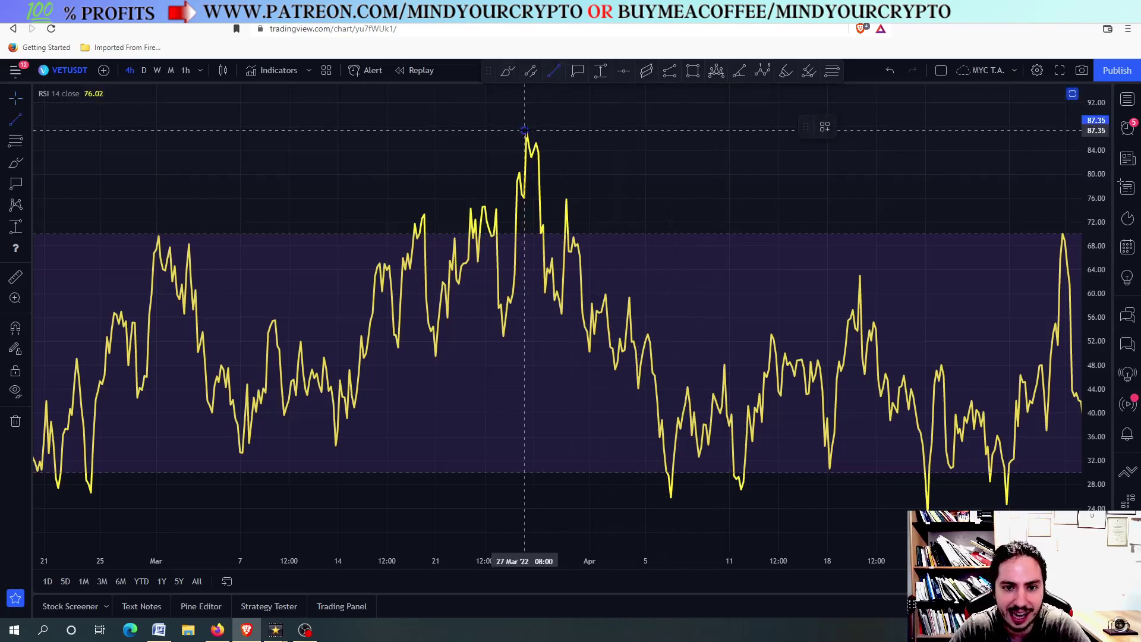
click(569, 203)
right_click(560, 186)
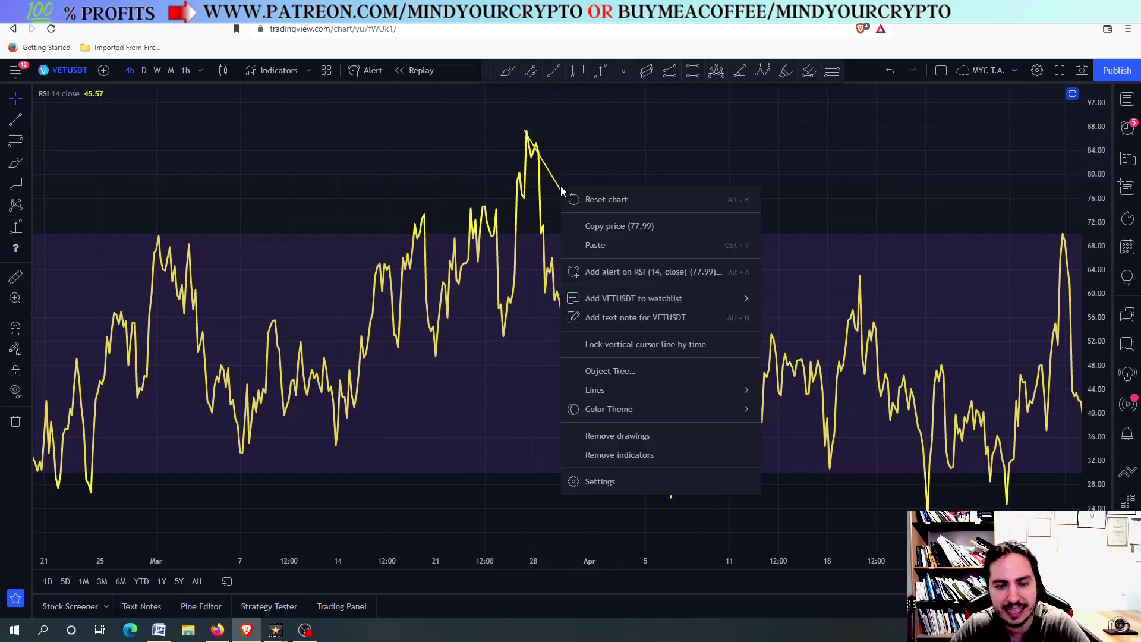
key(Escape)
key(Delete)
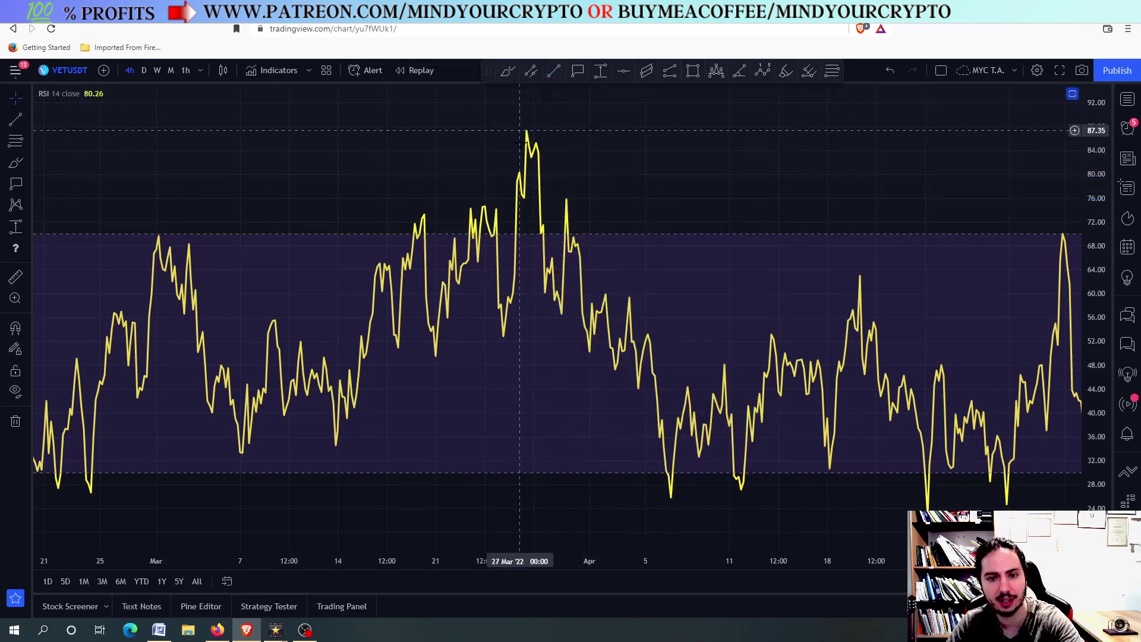
Step: Restore the maximized RSI pane to the full layout with price, RSI and Williams %R
double_click(603, 174)
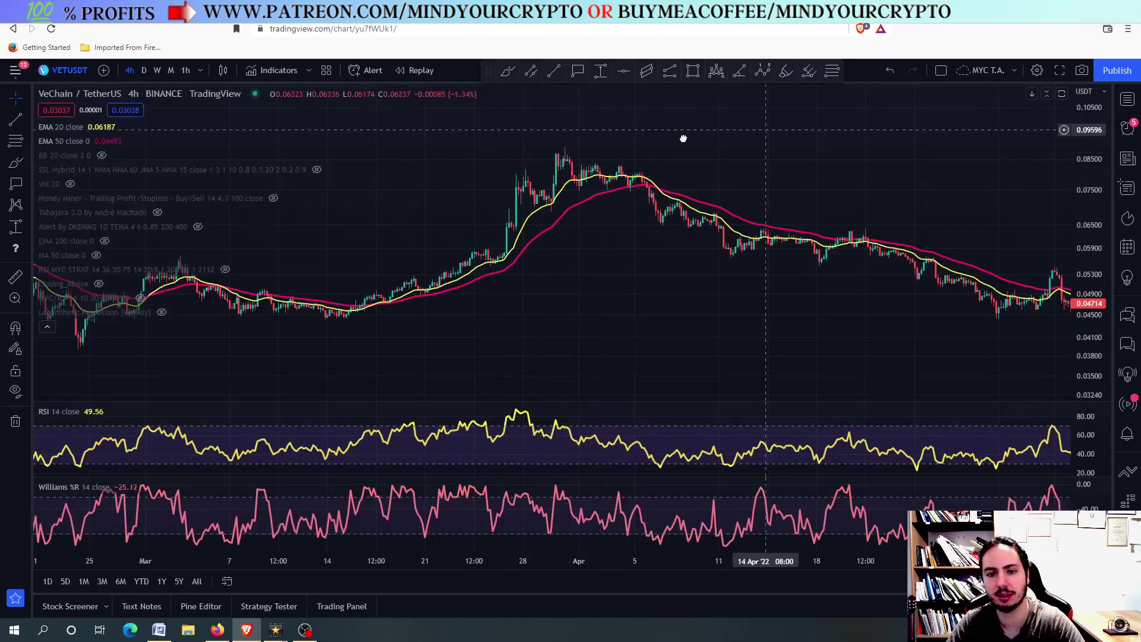
scroll(497, 191, down, 5)
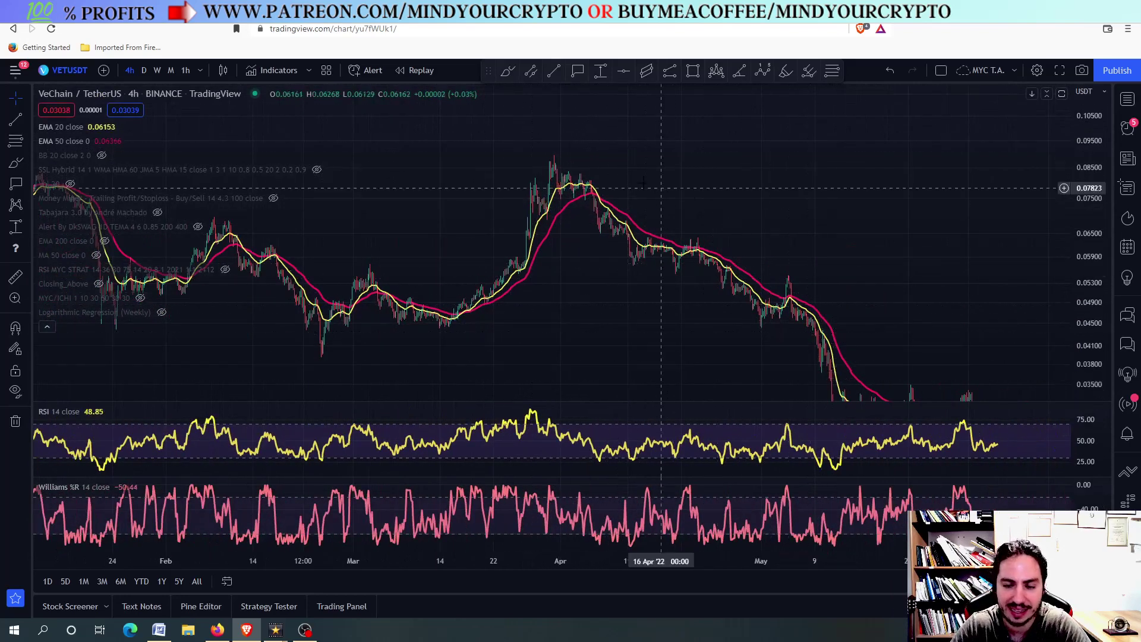
scroll(678, 332, up, 3)
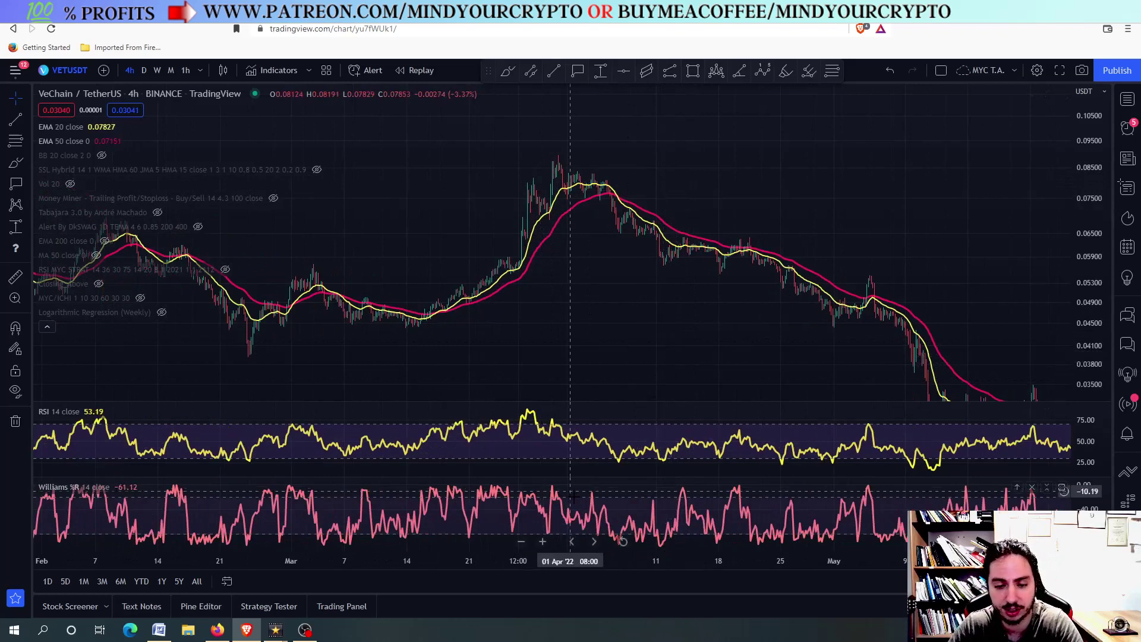
Step: Maximize the Williams %R pane and examine its swings beyond the upper and lower bands from March to May
double_click(606, 505)
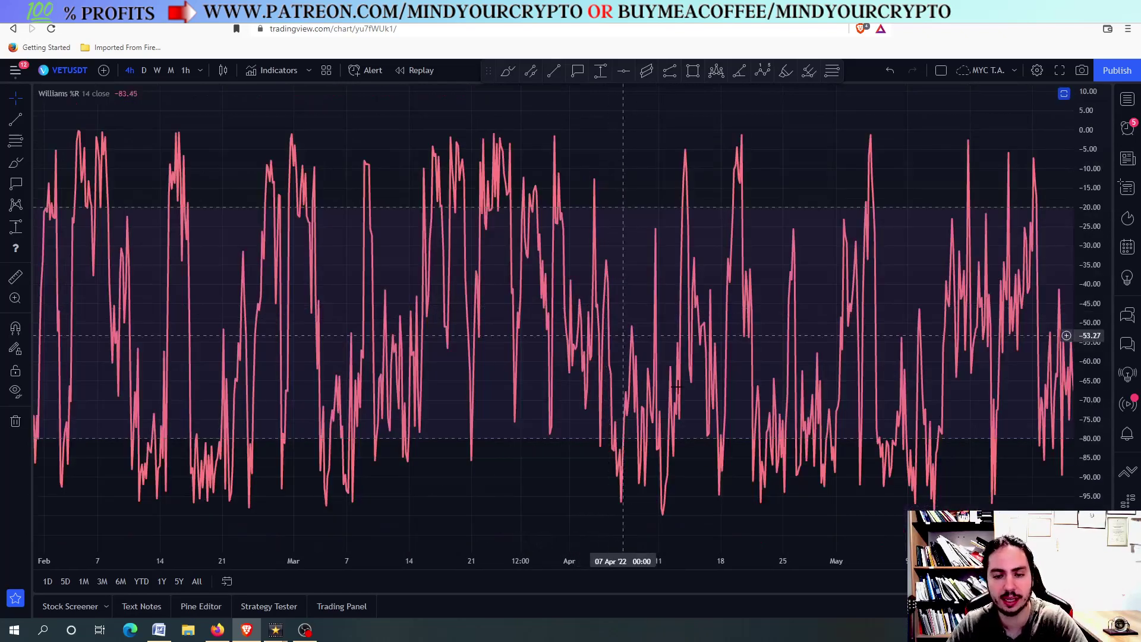
scroll(704, 462, up, 4)
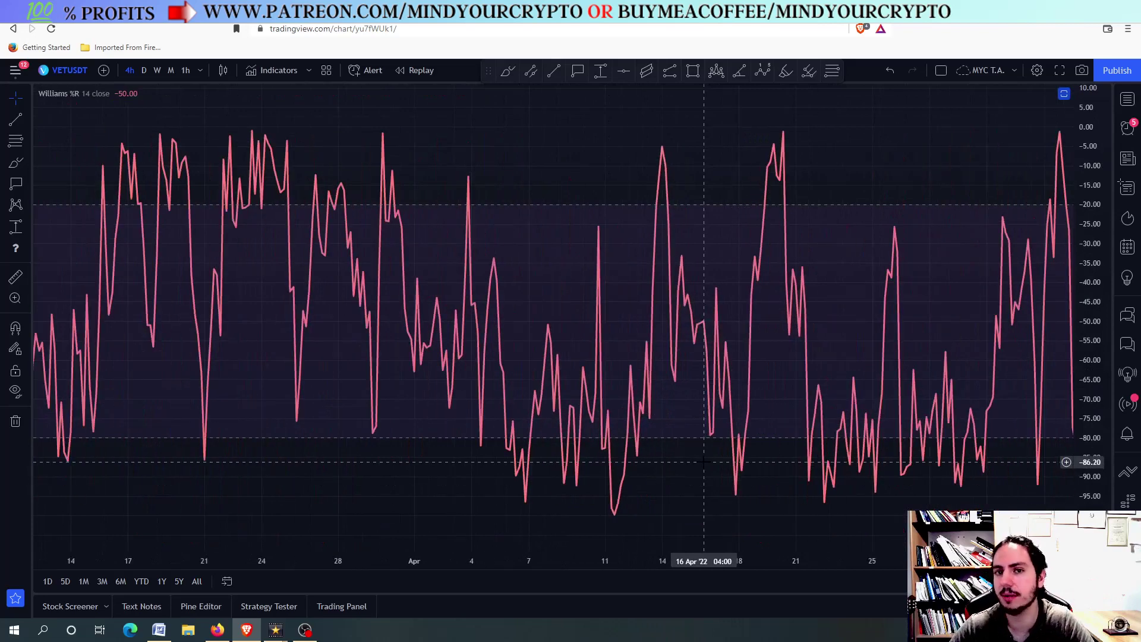
scroll(704, 462, down, 4)
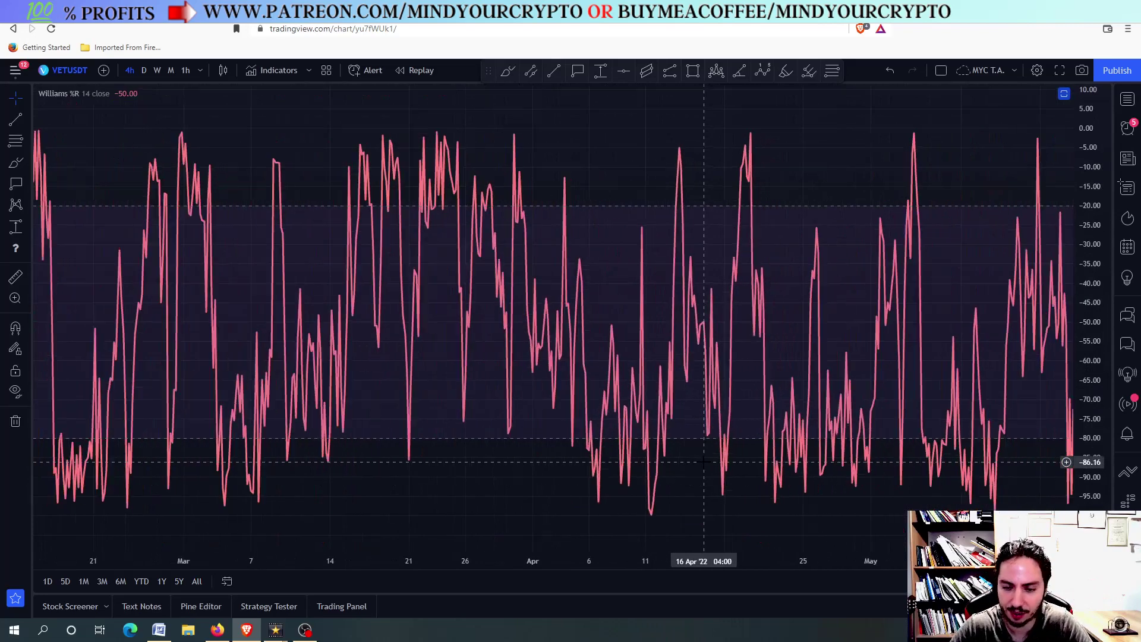
scroll(705, 461, up, 3)
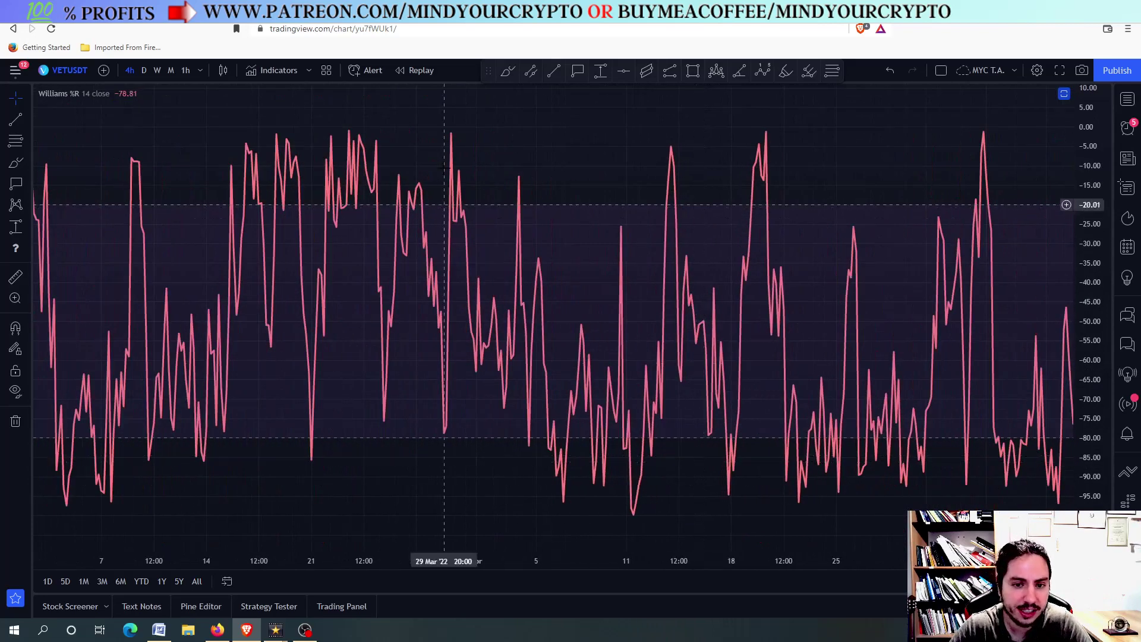
scroll(433, 136, up, 2)
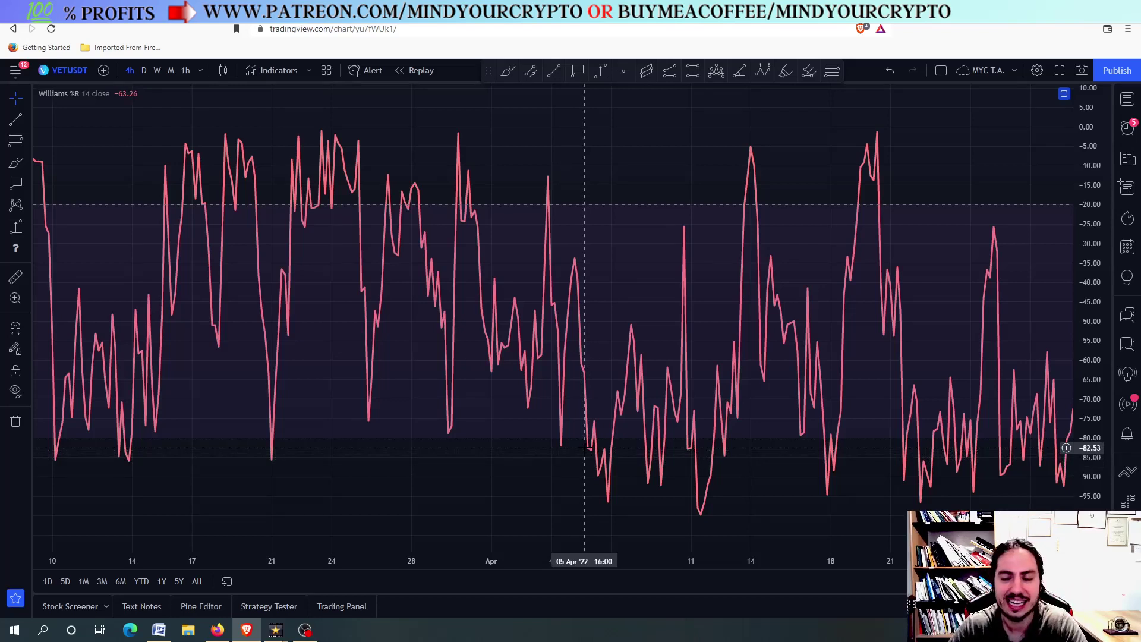
drag(808, 463, 611, 435)
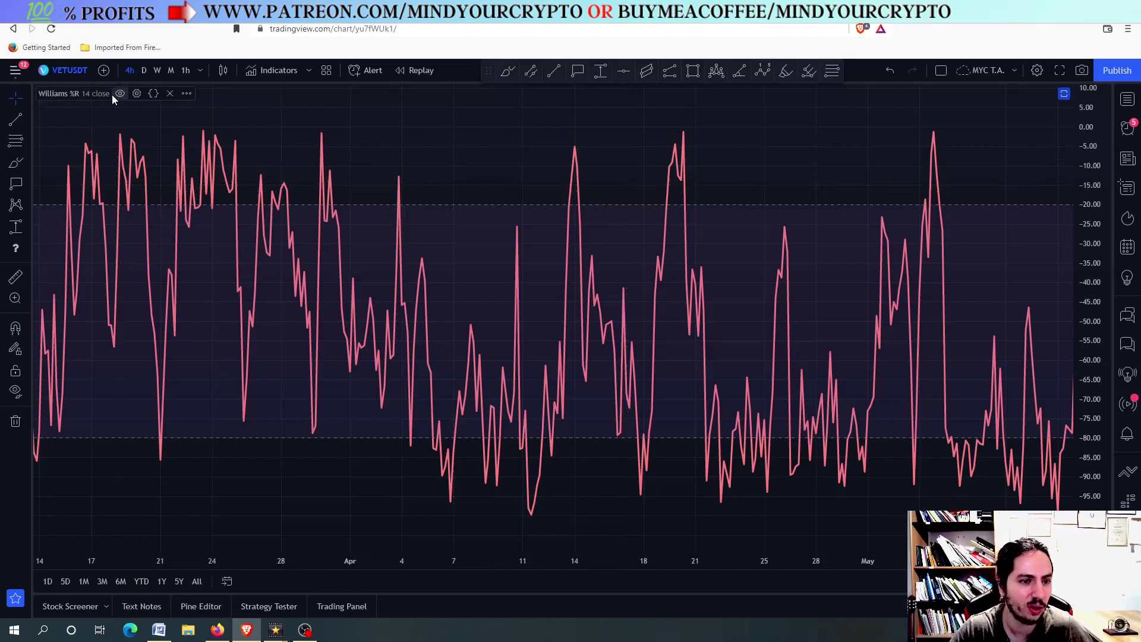
Step: Review the Williams %R input and style settings, covering length, source and band levels
click(136, 95)
click(490, 203)
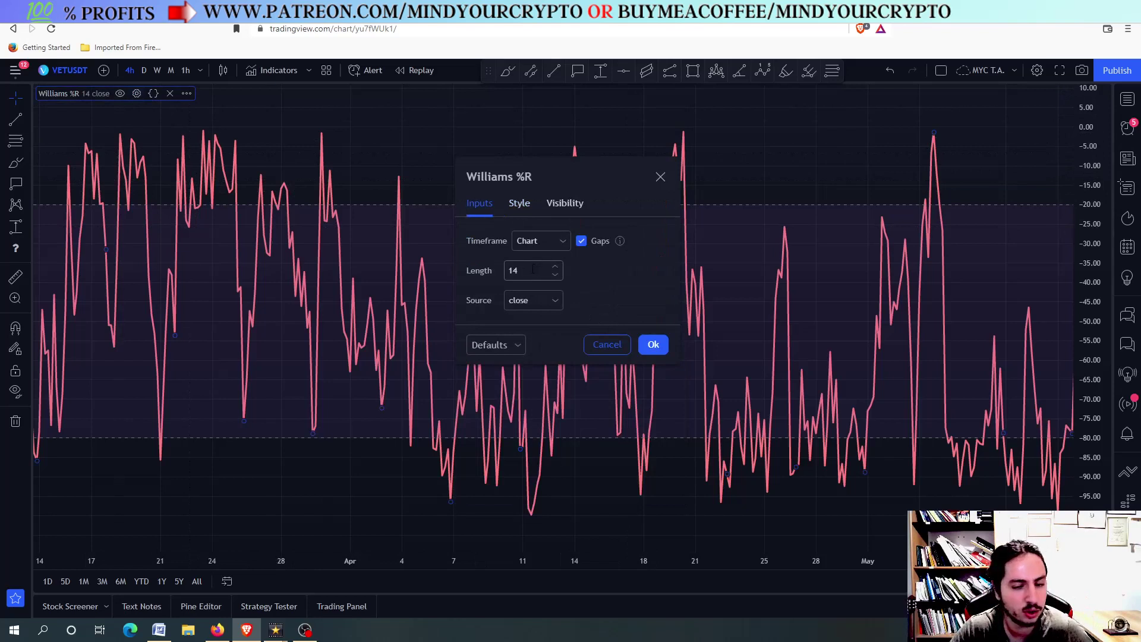
click(560, 301)
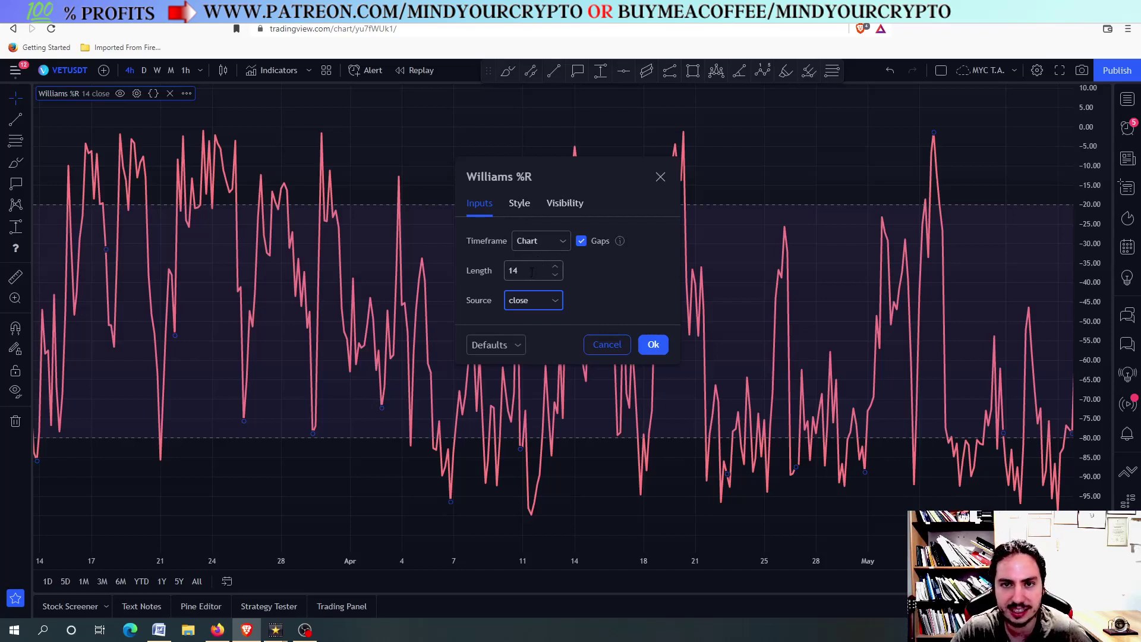
click(541, 202)
click(528, 203)
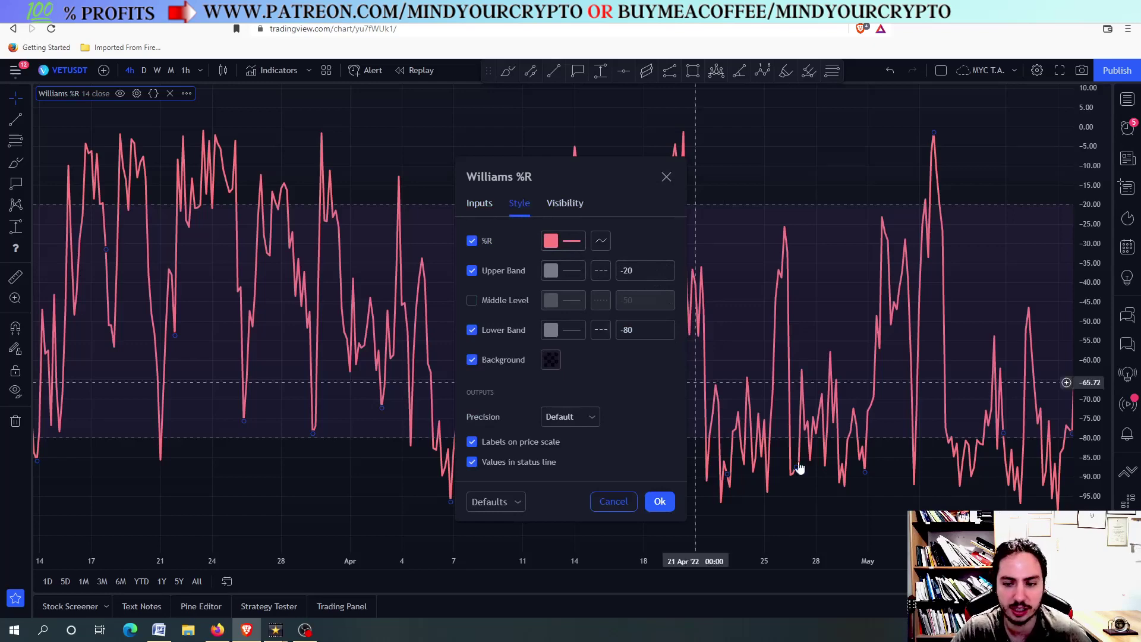
key(Escape)
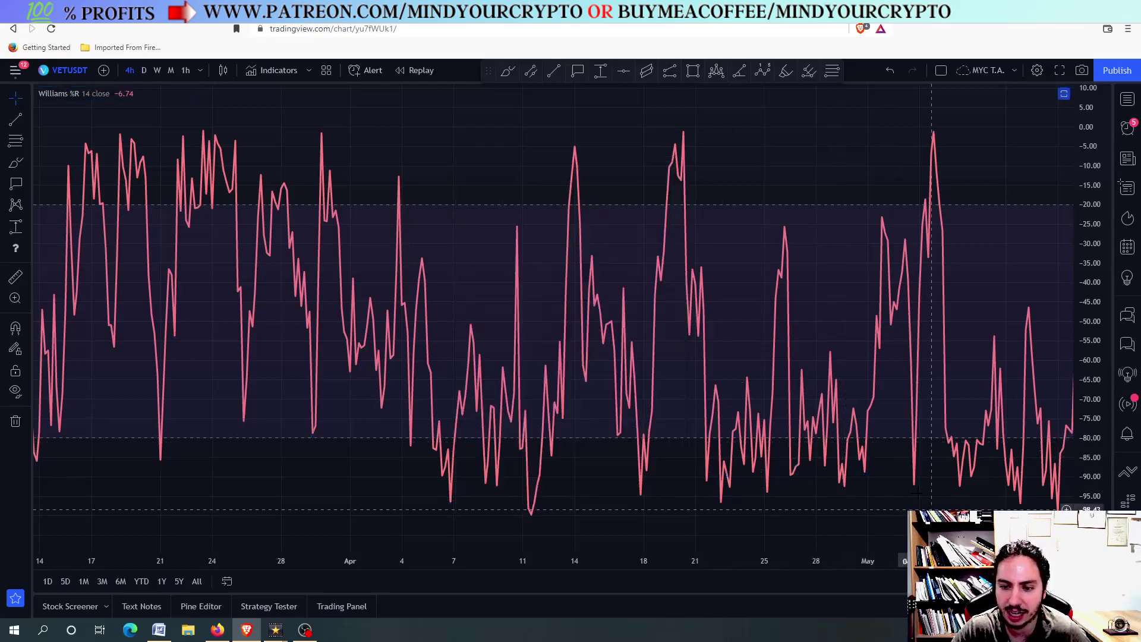
Step: Place a horizontal line at about -98 across the Williams %R lows, compare the dips against it, and delete it
scroll(749, 398, down, 3)
click(623, 70)
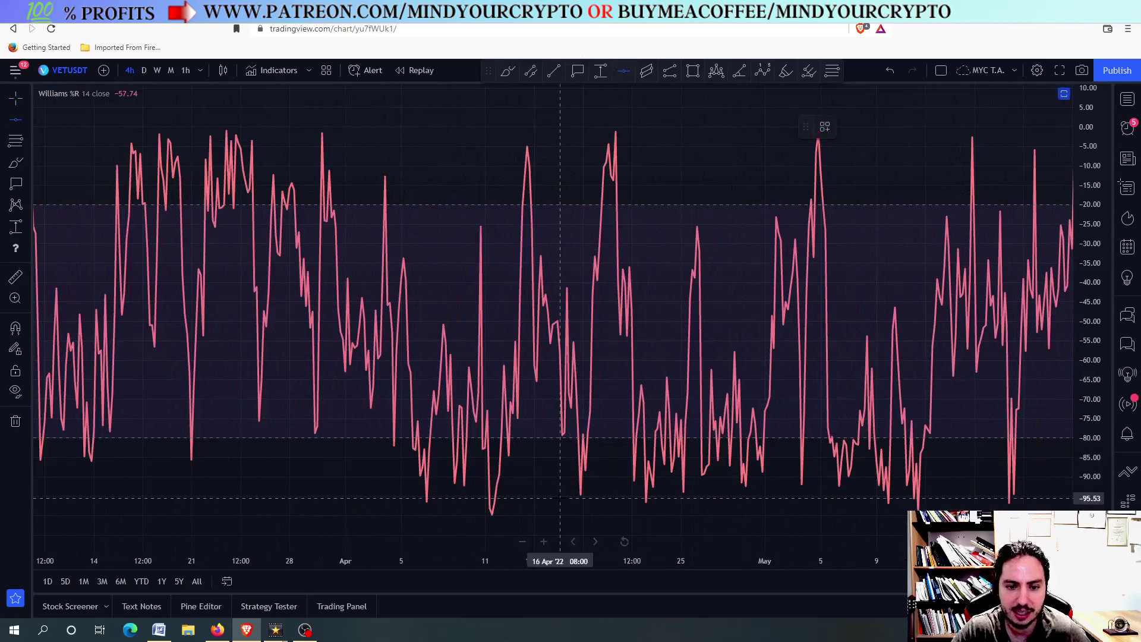
click(553, 509)
scroll(699, 517, down, 3)
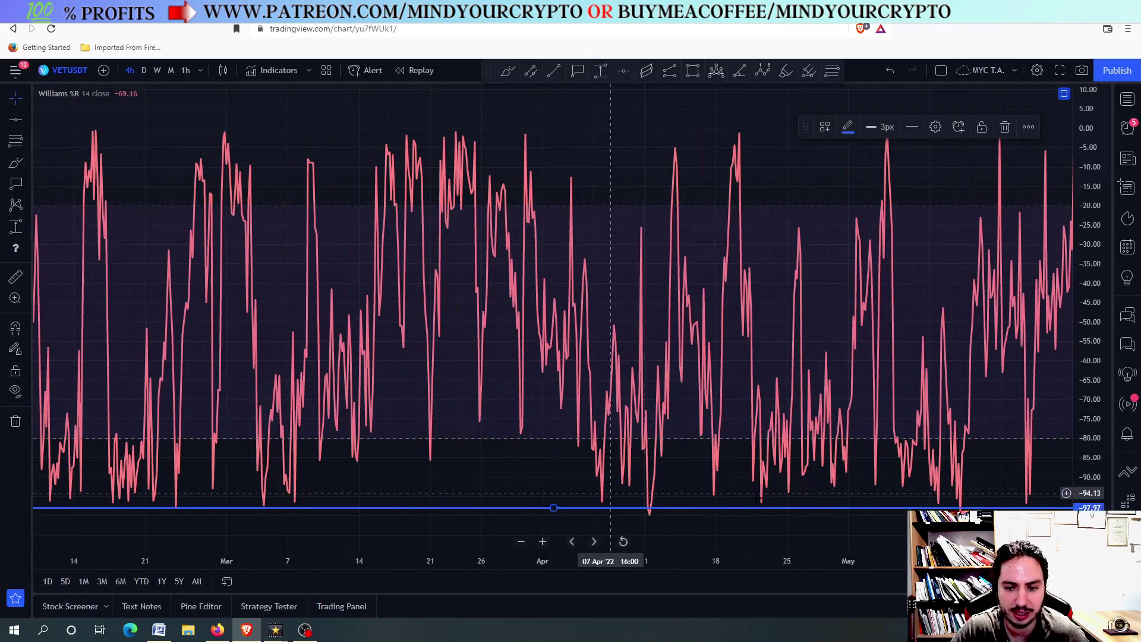
key(Delete)
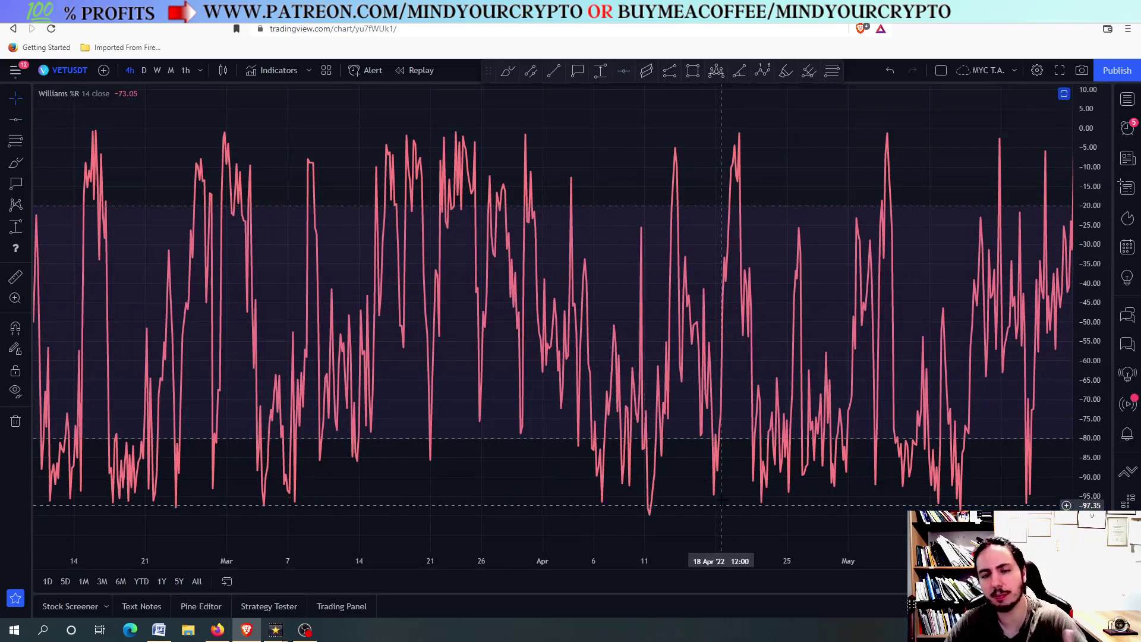
Step: Return from the maximized Williams %R pane to the full layout and compare price with both oscillators since February
double_click(618, 209)
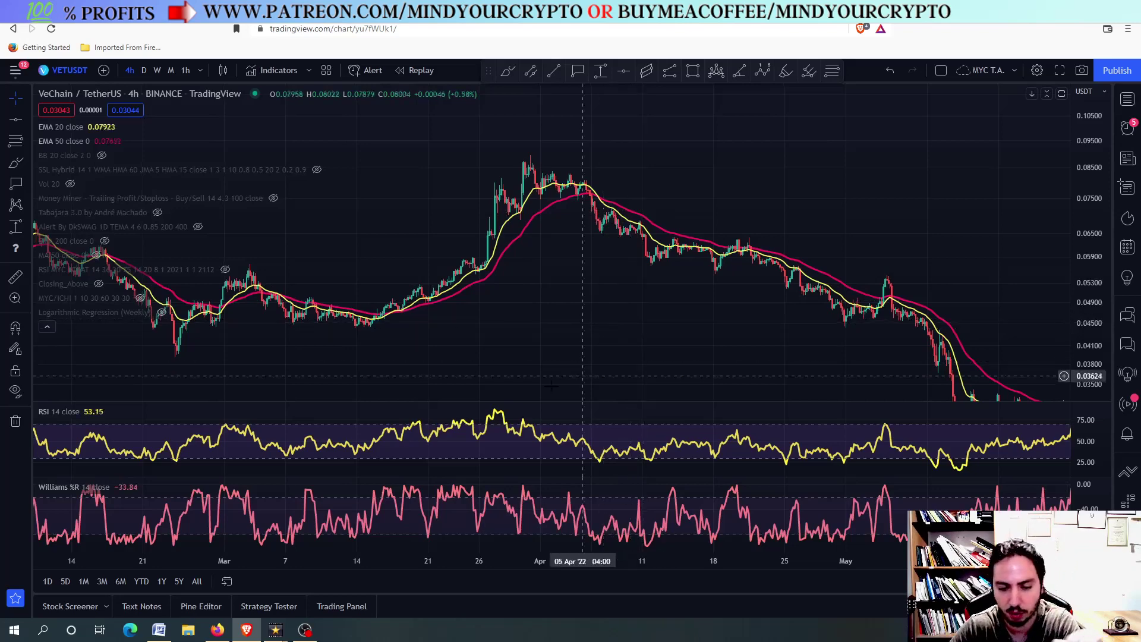
scroll(497, 415, down, 1)
scroll(497, 416, down, 2)
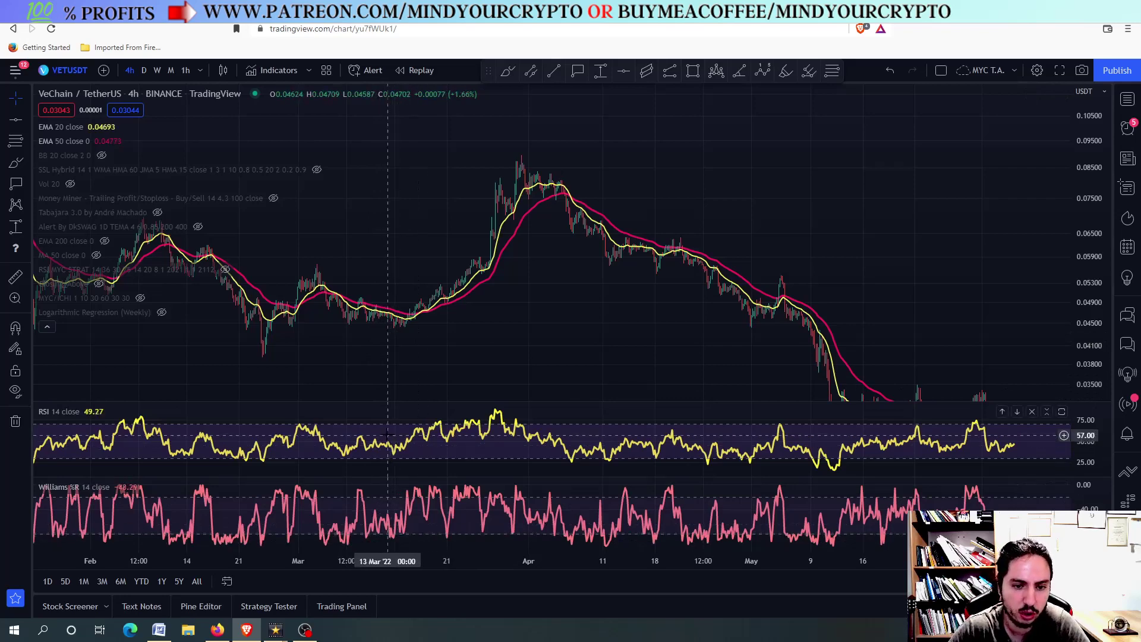
Step: Place a horizontal line at 0.04450 across the mid-March price lows
scroll(397, 434, up, 6)
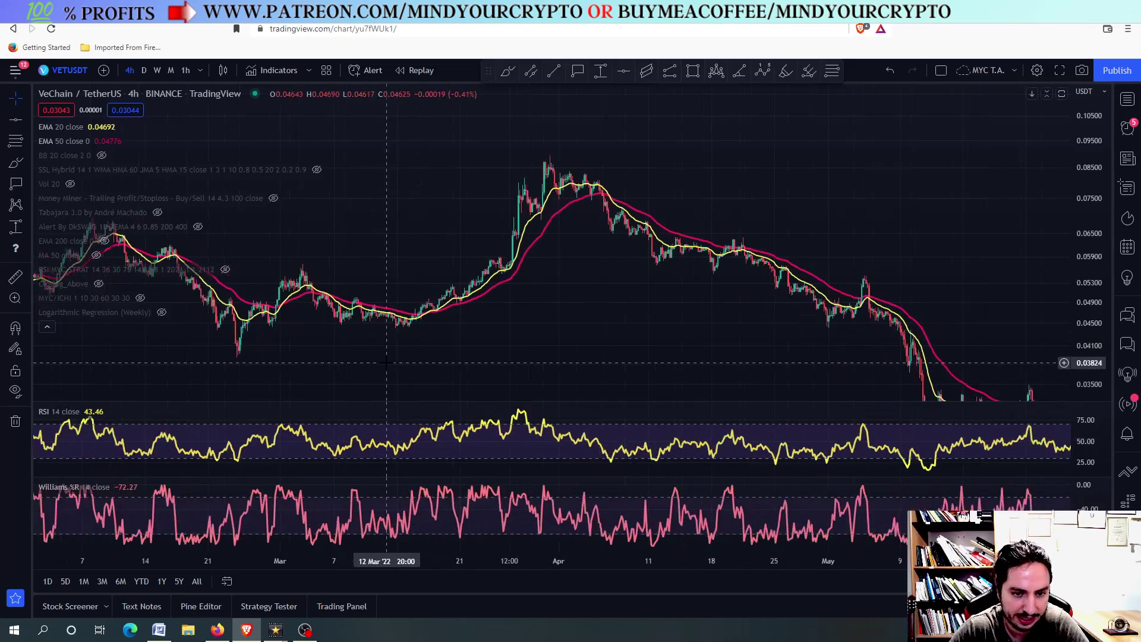
drag(635, 306, 574, 320)
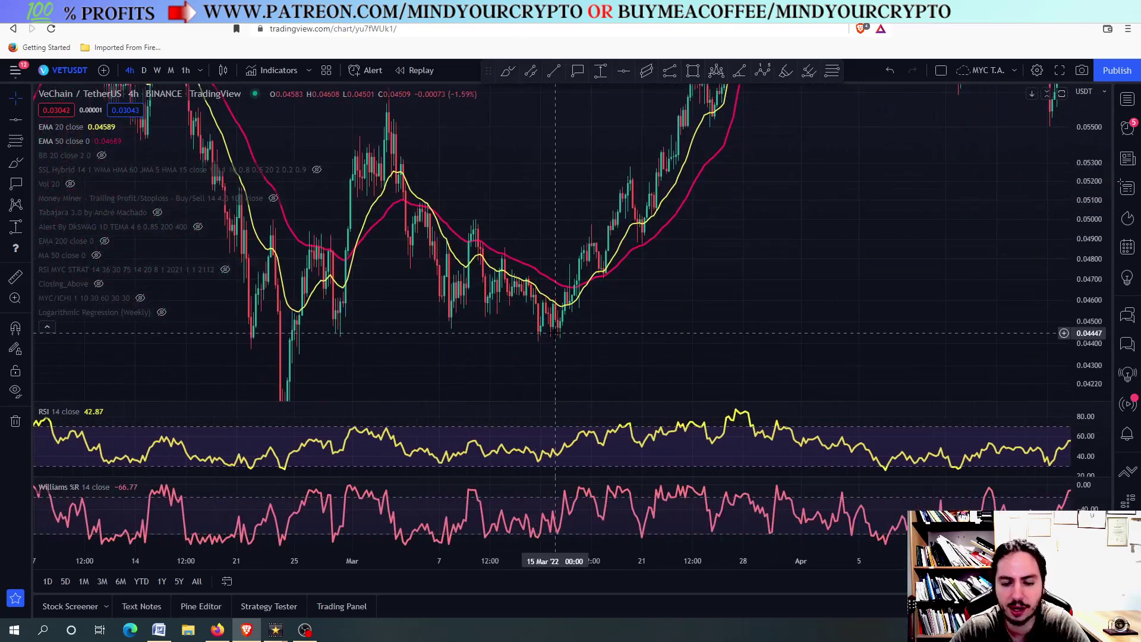
drag(624, 333, 605, 312)
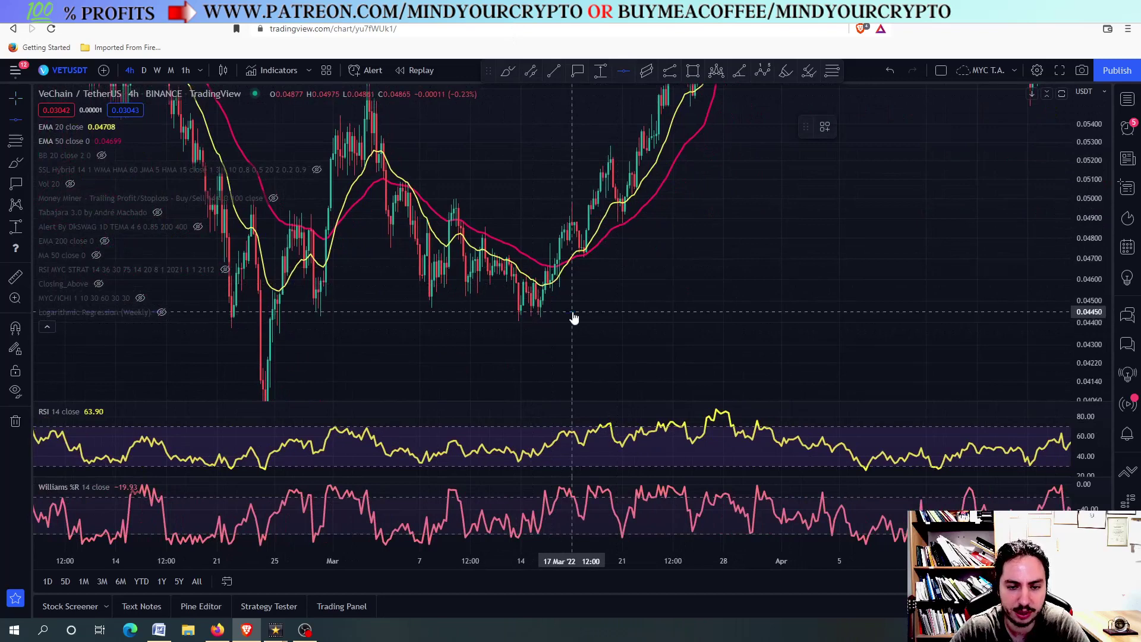
click(575, 319)
Step: Maximize the RSI pane, examine its lows around 14 March, and return to the full layout
scroll(588, 320, down, 3)
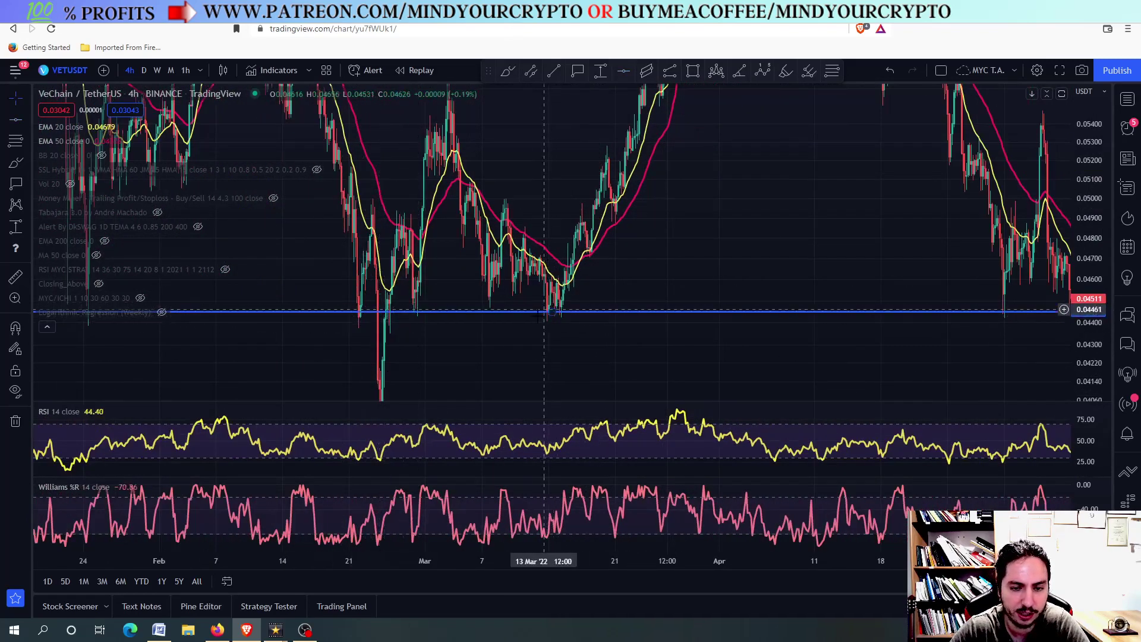
double_click(551, 434)
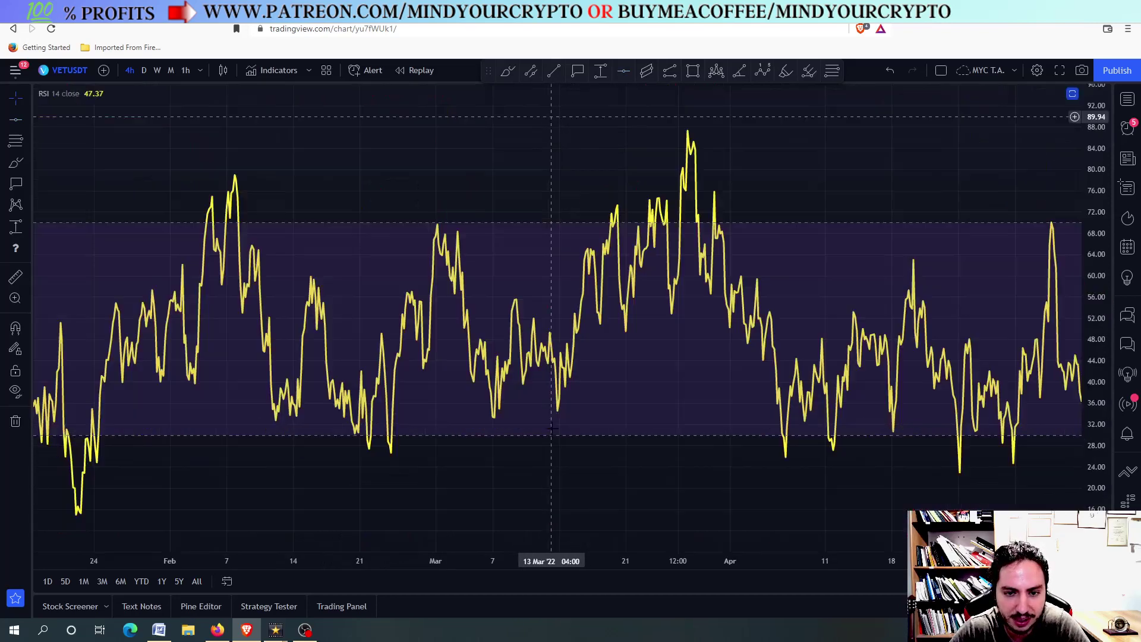
scroll(568, 402, up, 3)
scroll(569, 402, up, 4)
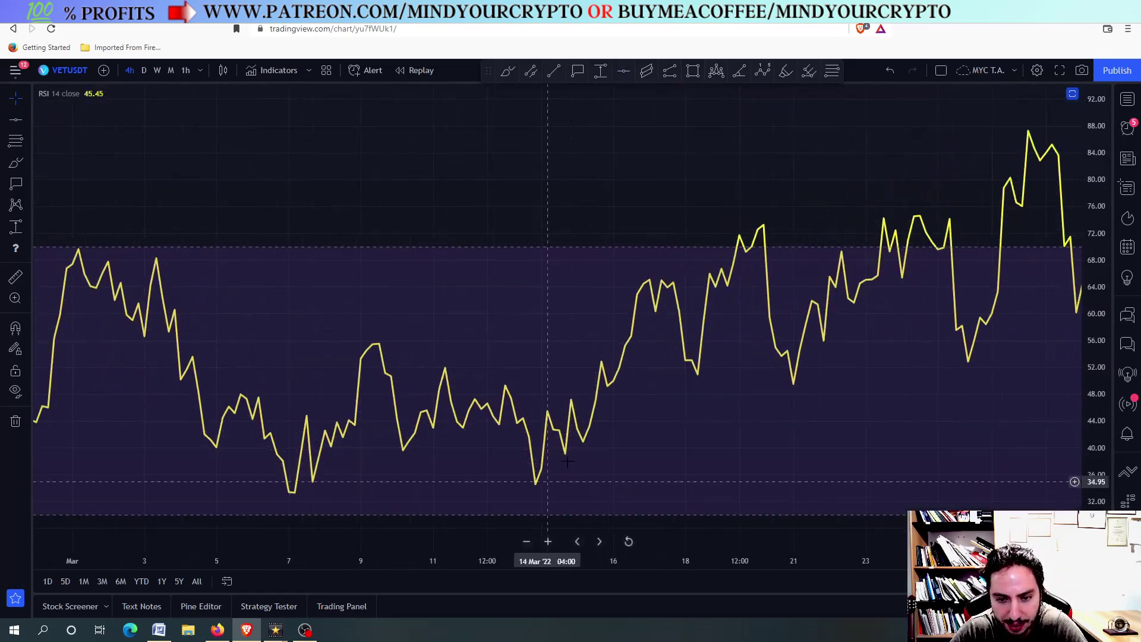
double_click(624, 444)
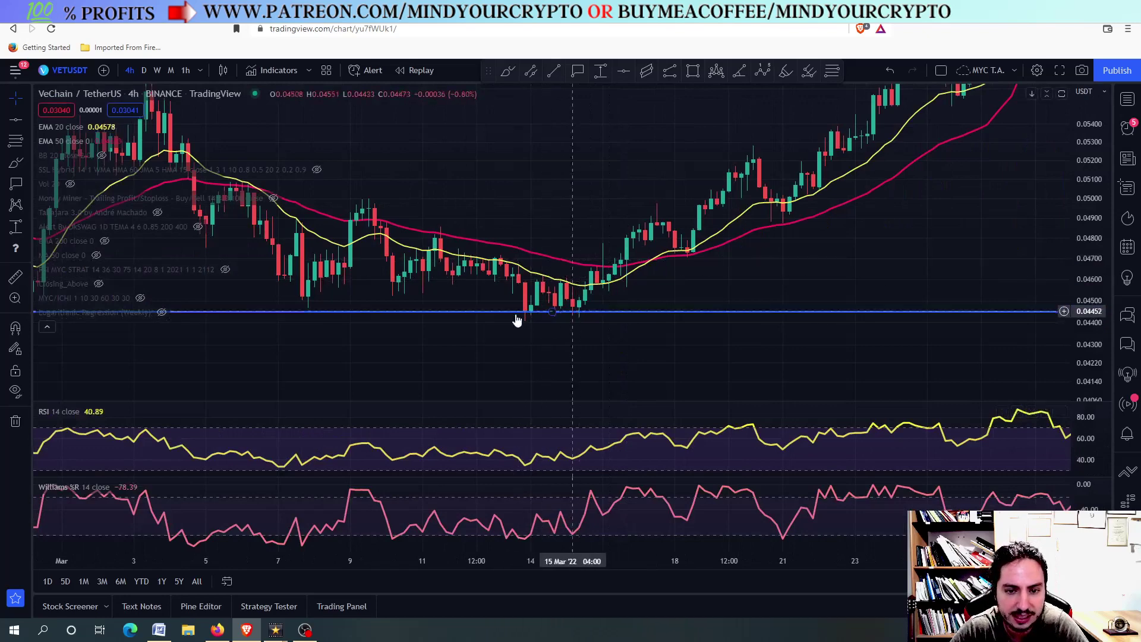
Step: Maximize the Williams %R pane, compare the 13 and 15 March lows with a temporary trend line, and restore the full layout
double_click(572, 502)
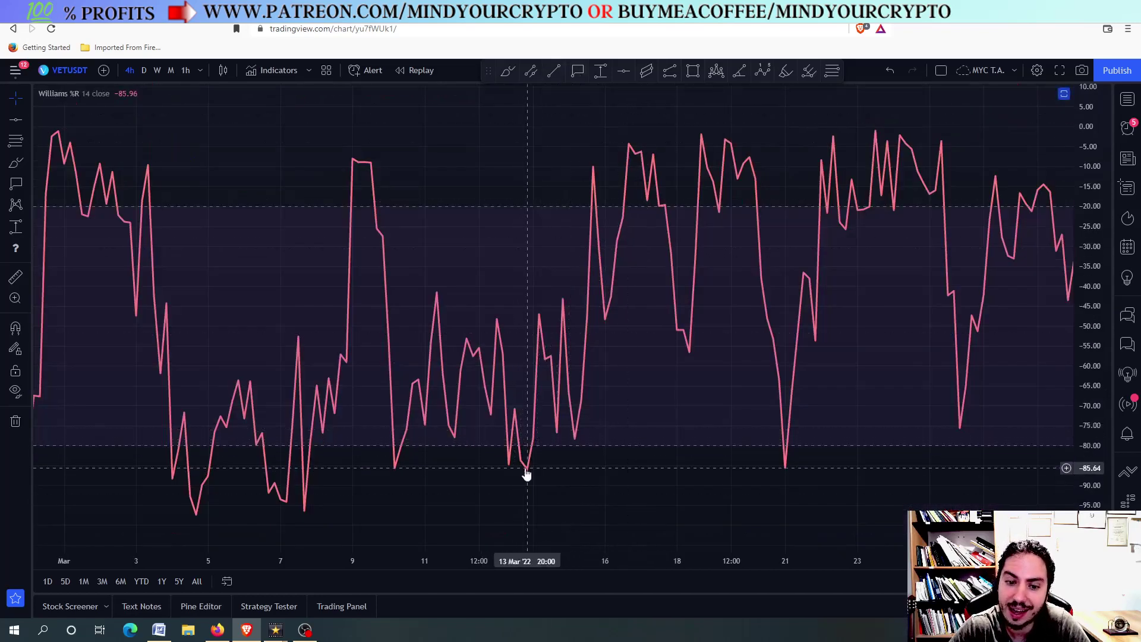
click(555, 71)
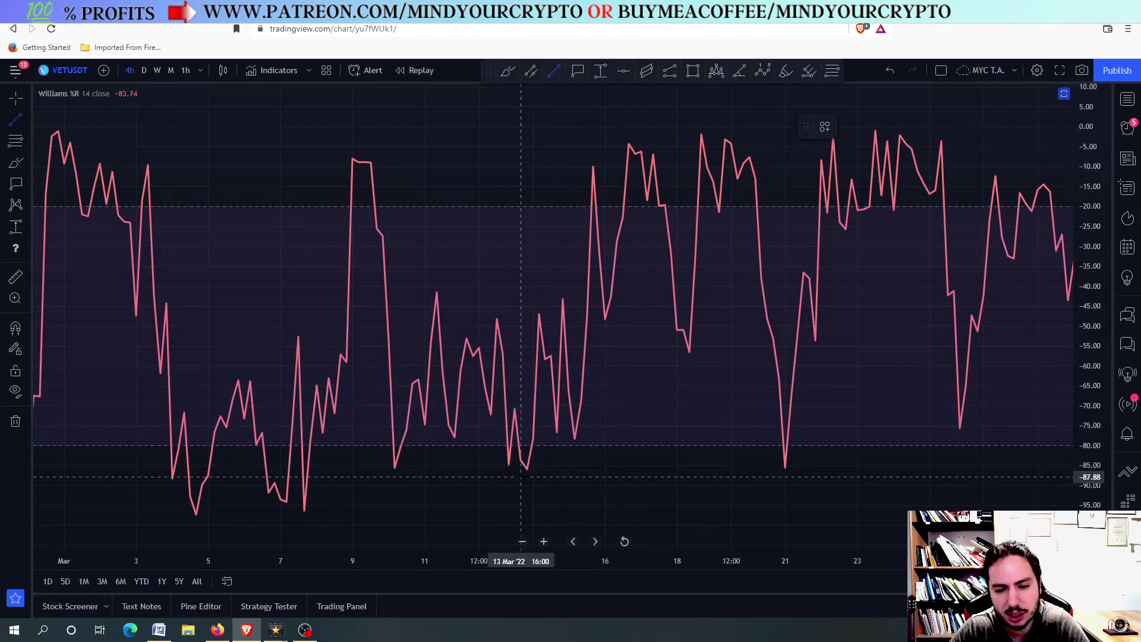
click(527, 472)
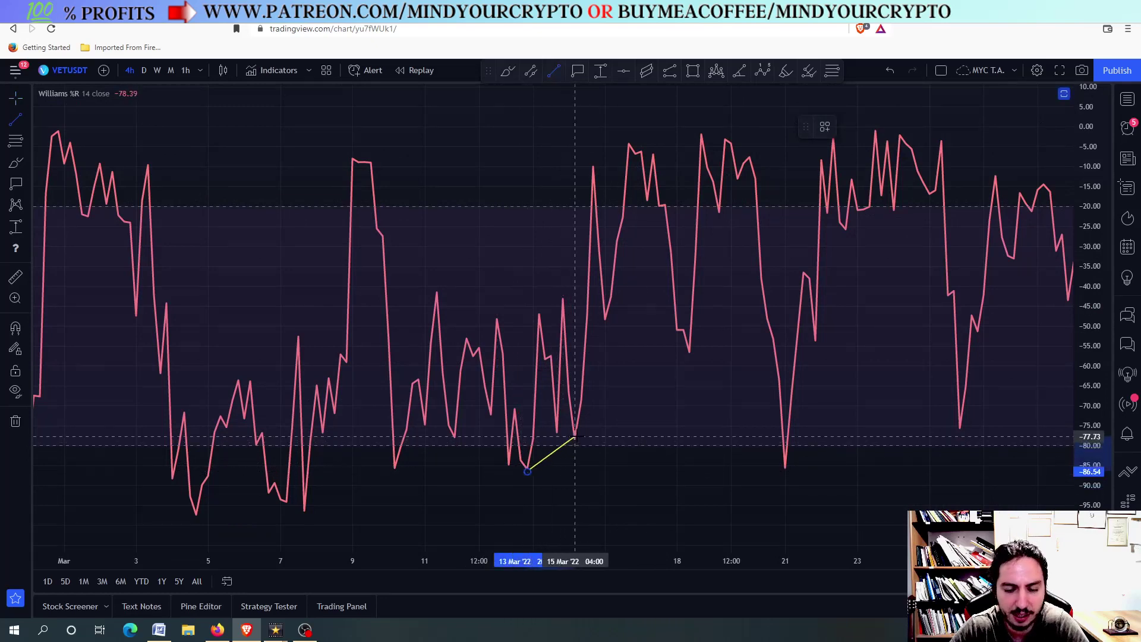
key(Escape)
double_click(606, 421)
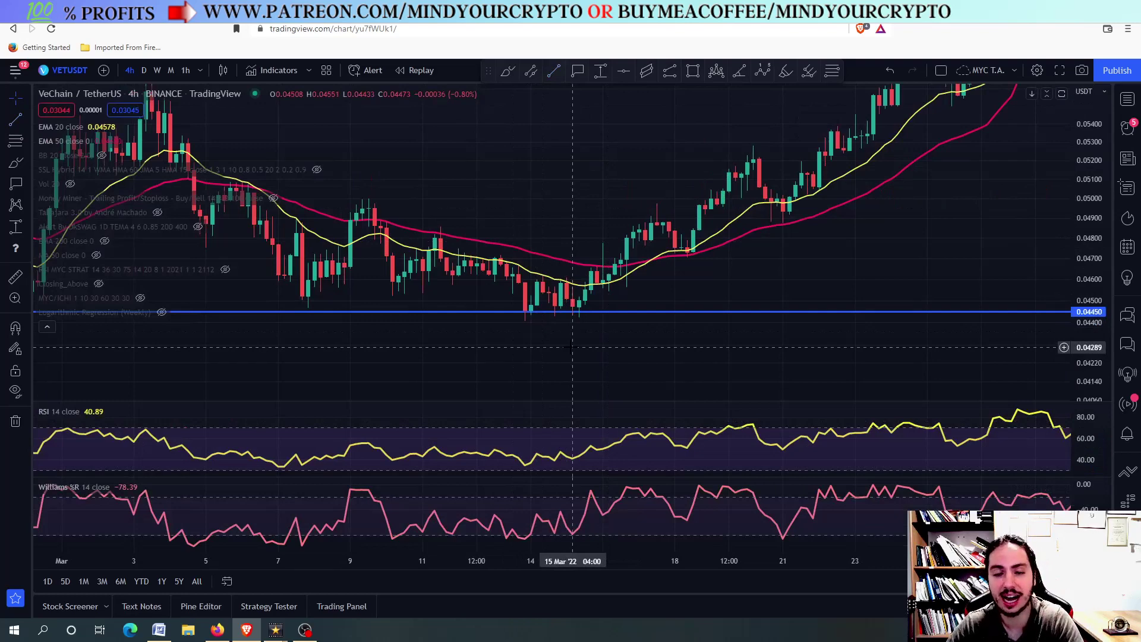
Step: Brush the price swings from the late-February low with a falling and a rising continuation after mid-March, and remove all drawings
scroll(572, 347, down, 5)
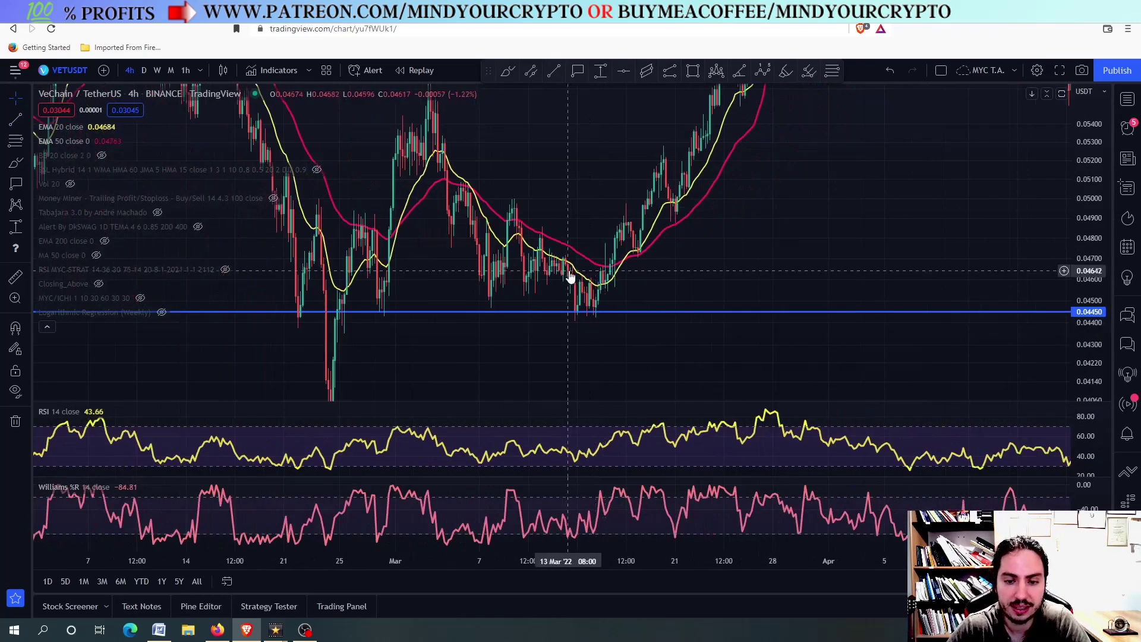
scroll(624, 273, down, 4)
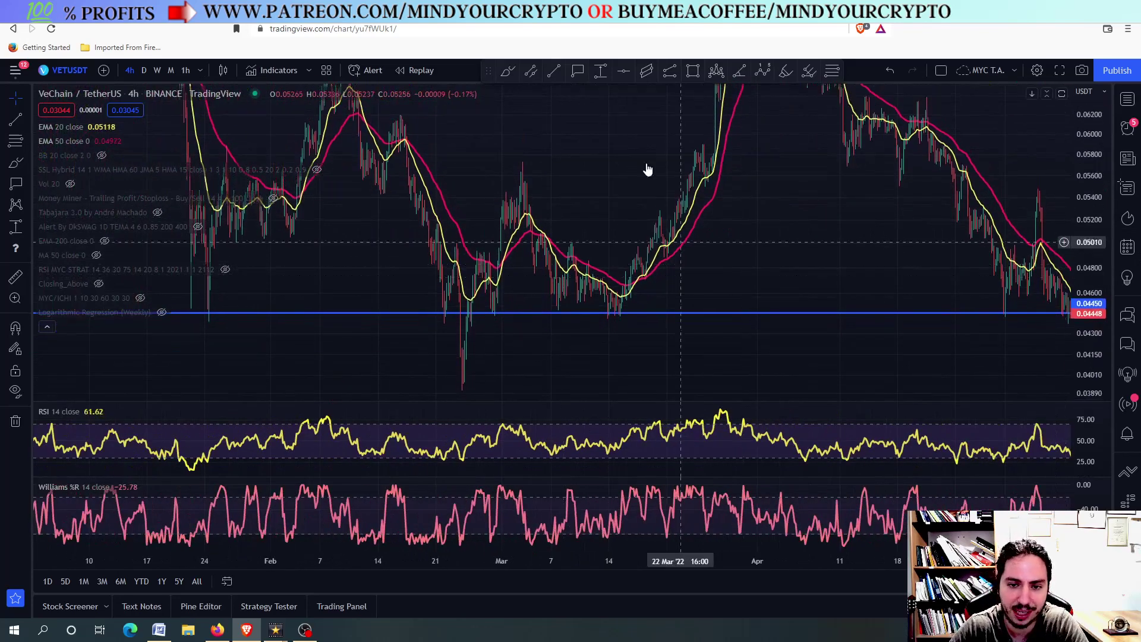
click(508, 70)
mouse_move(465, 376)
mouse_down()
mouse_move(523, 214)
mouse_move(570, 295)
mouse_move(604, 321)
mouse_move(621, 289)
mouse_up()
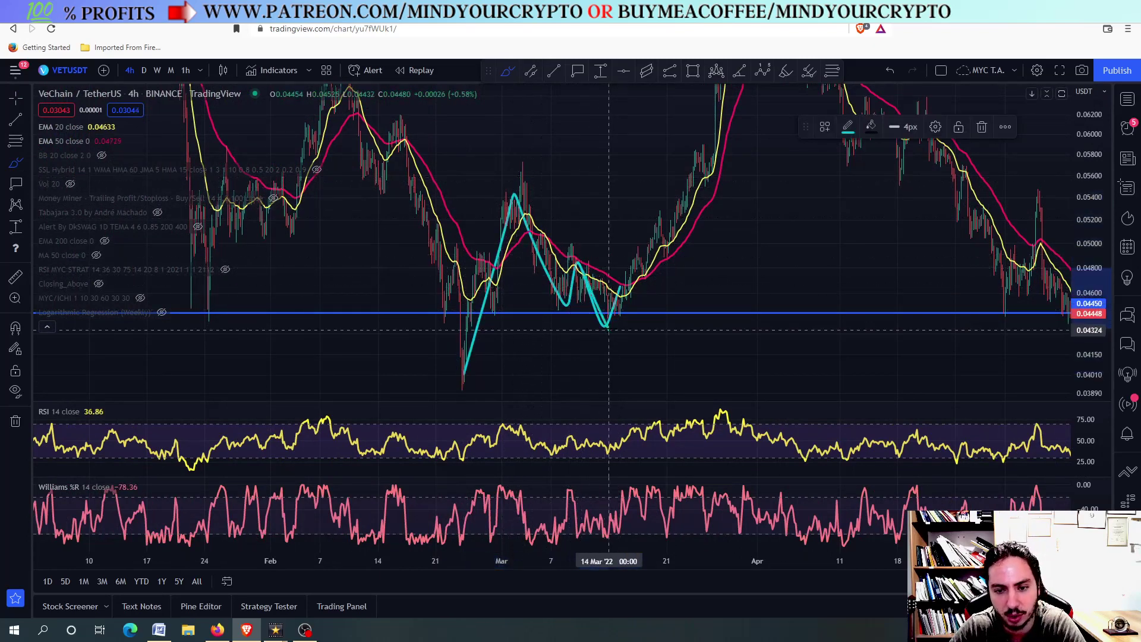
drag(622, 288, 634, 407)
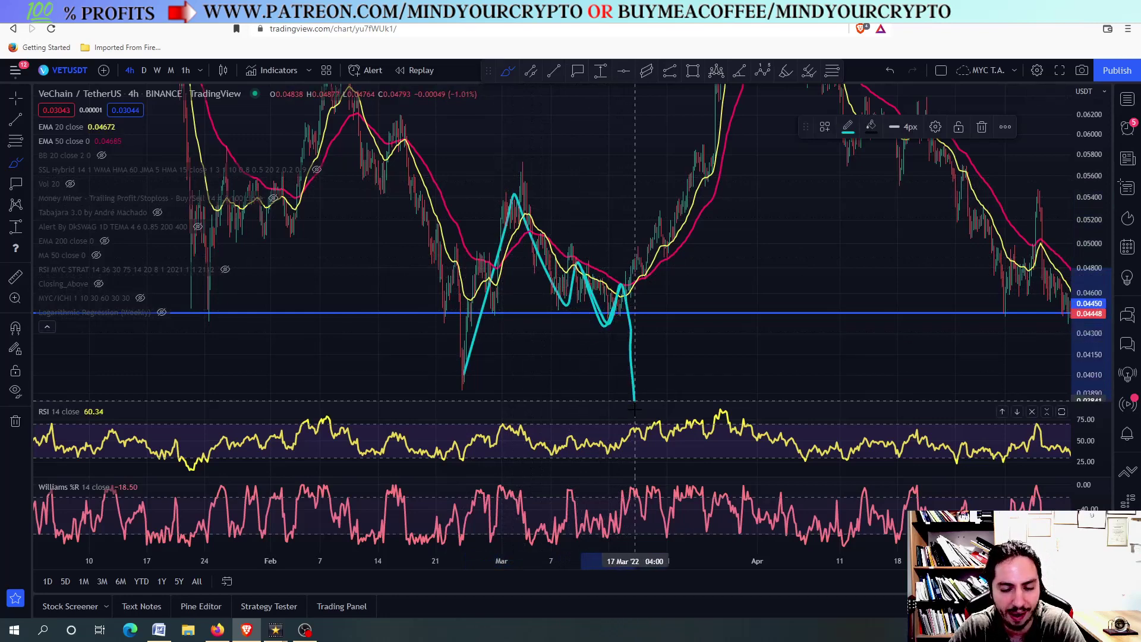
mouse_move(630, 285)
mouse_down()
mouse_move(647, 193)
mouse_move(700, 143)
mouse_up()
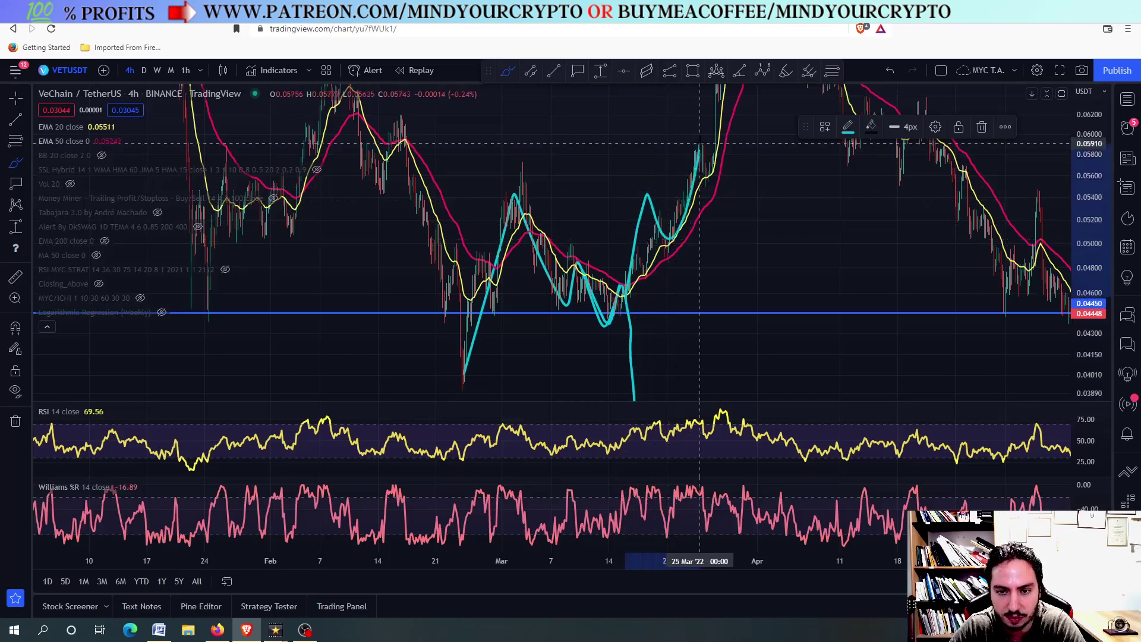
right_click(768, 256)
click(826, 523)
Step: Switch the chart to the daily timeframe and compare price with both oscillators around 20 March 2022
click(144, 70)
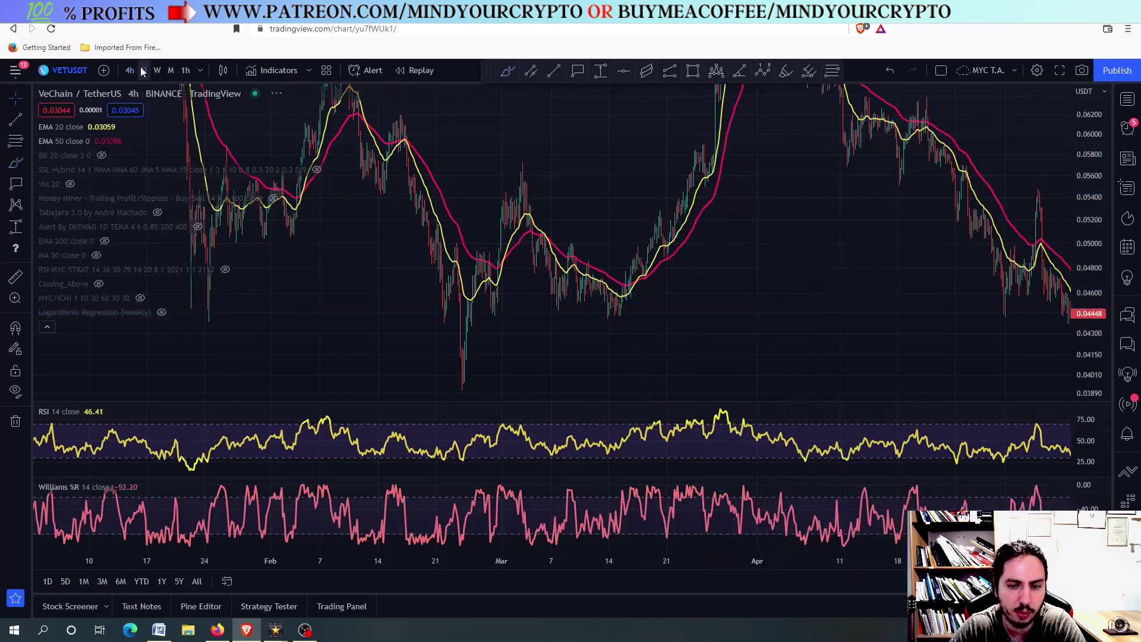
drag(713, 283, 229, 232)
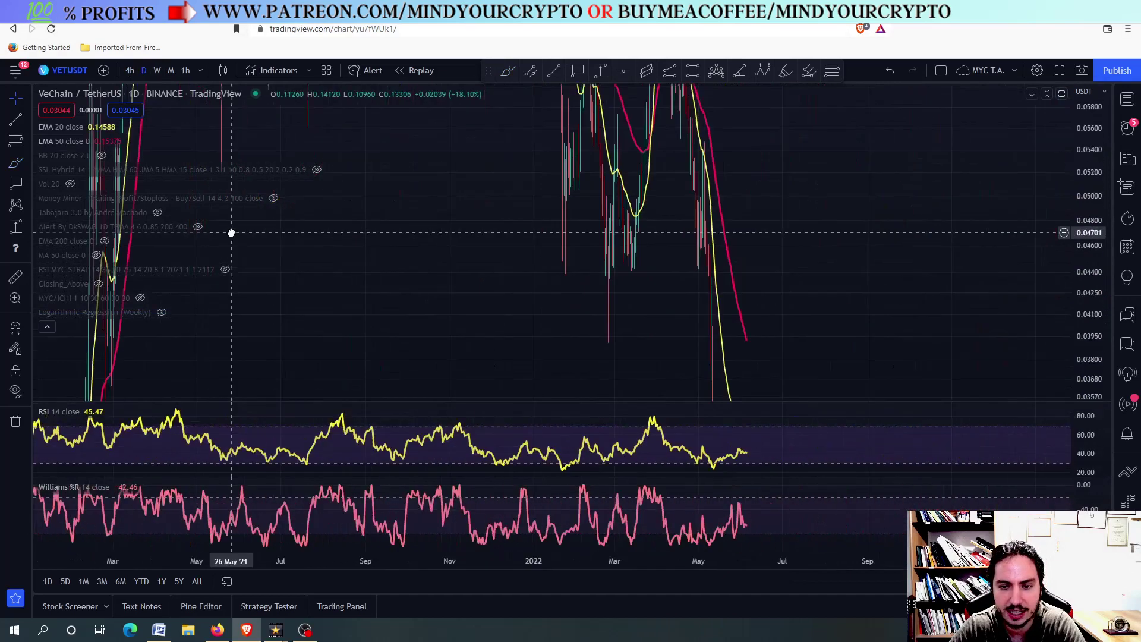
scroll(630, 260, up, 5)
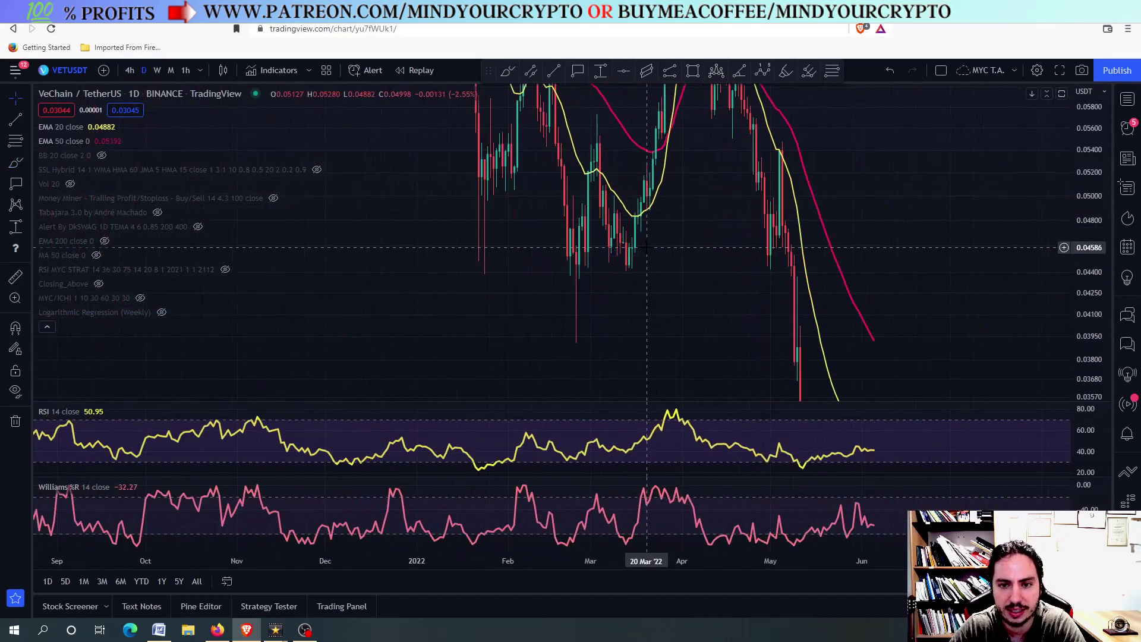
scroll(642, 256, right, 5)
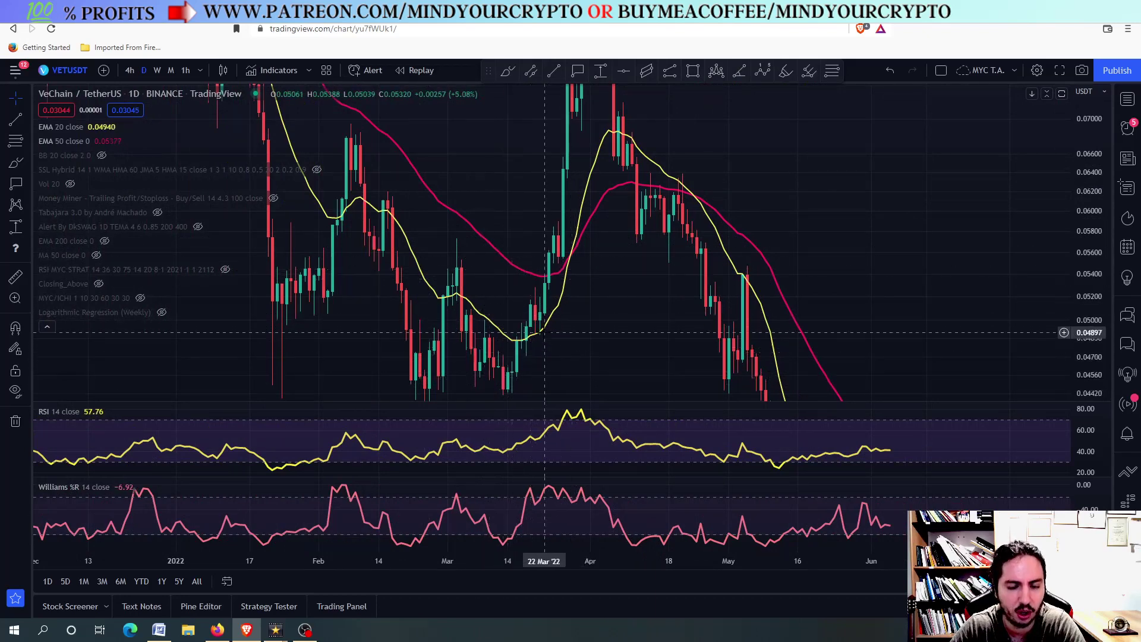
scroll(540, 332, down, 2)
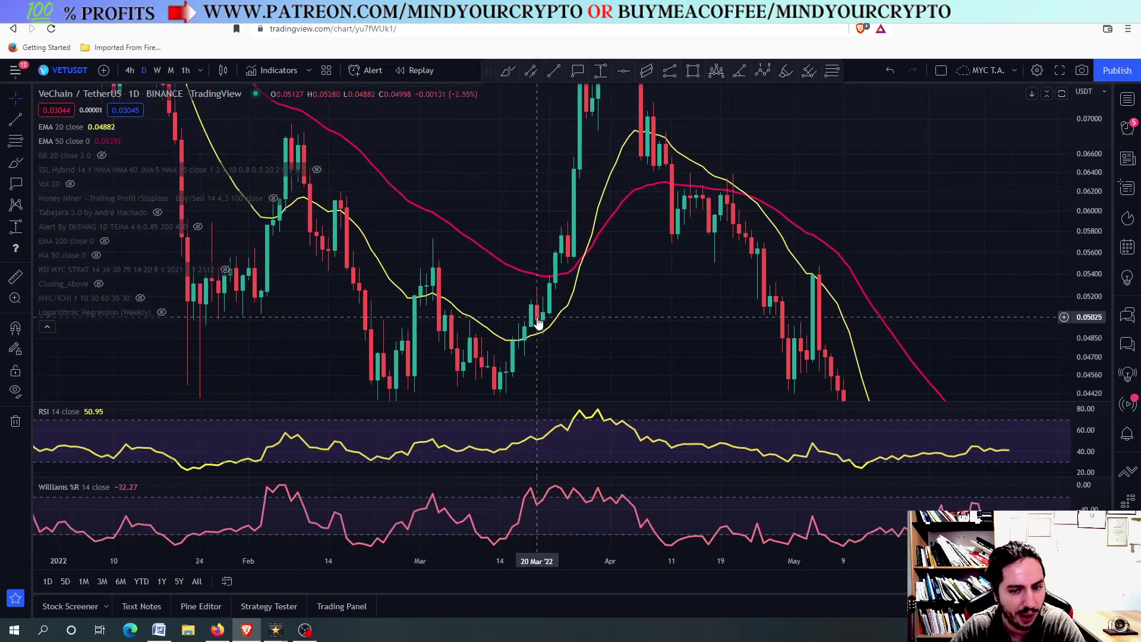
scroll(538, 334, up, 1)
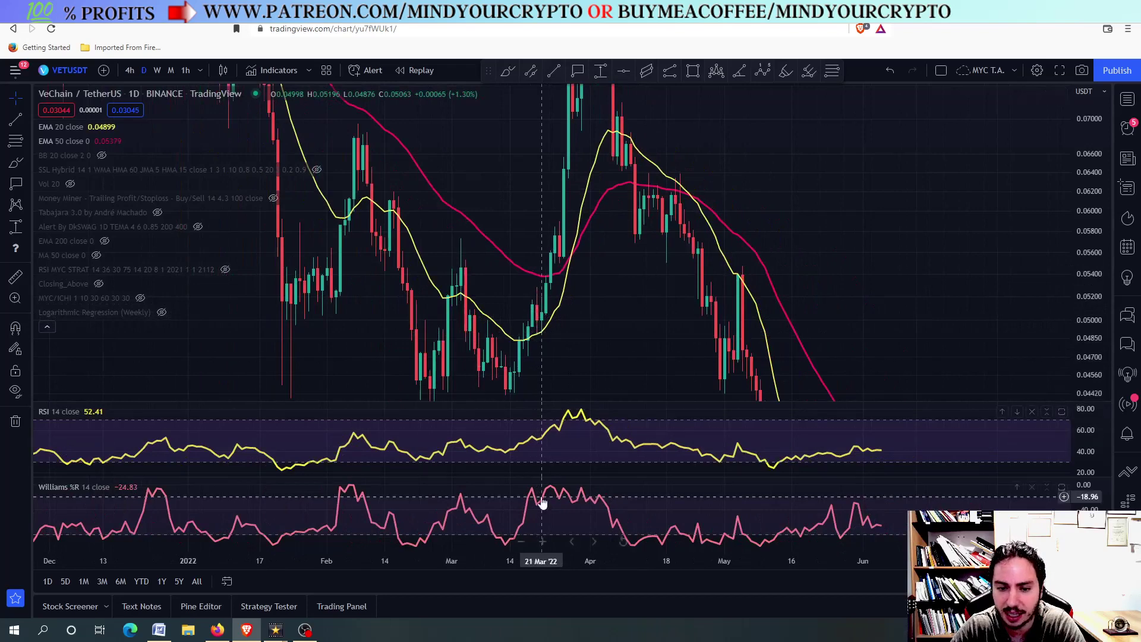
Step: Maximize the daily Williams %R pane, examine its dip around 20 March, and return to the full layout
double_click(543, 523)
scroll(545, 250, up, 1)
scroll(546, 250, up, 2)
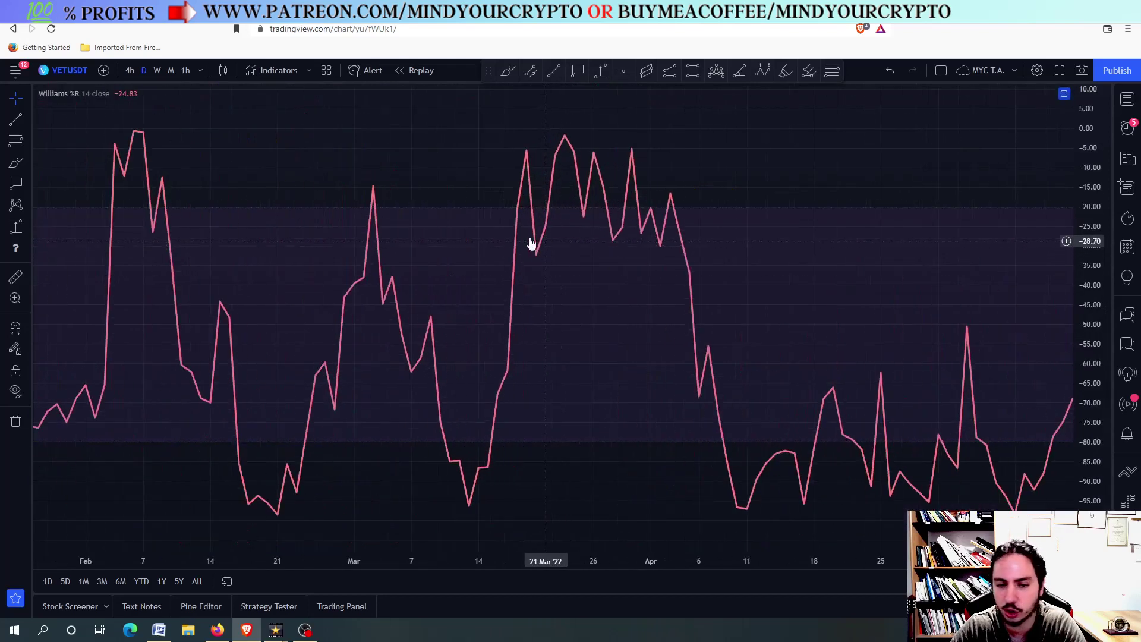
double_click(565, 273)
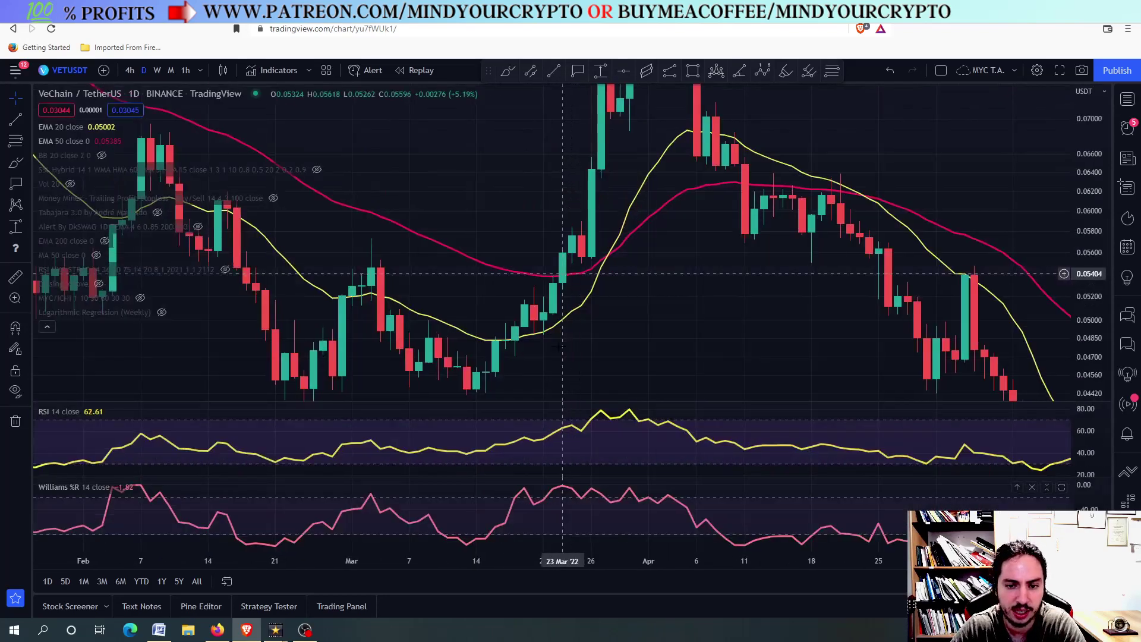
Step: Maximize the daily RSI pane, examine its rise through late March, and return to the full layout
scroll(534, 437, down, 2)
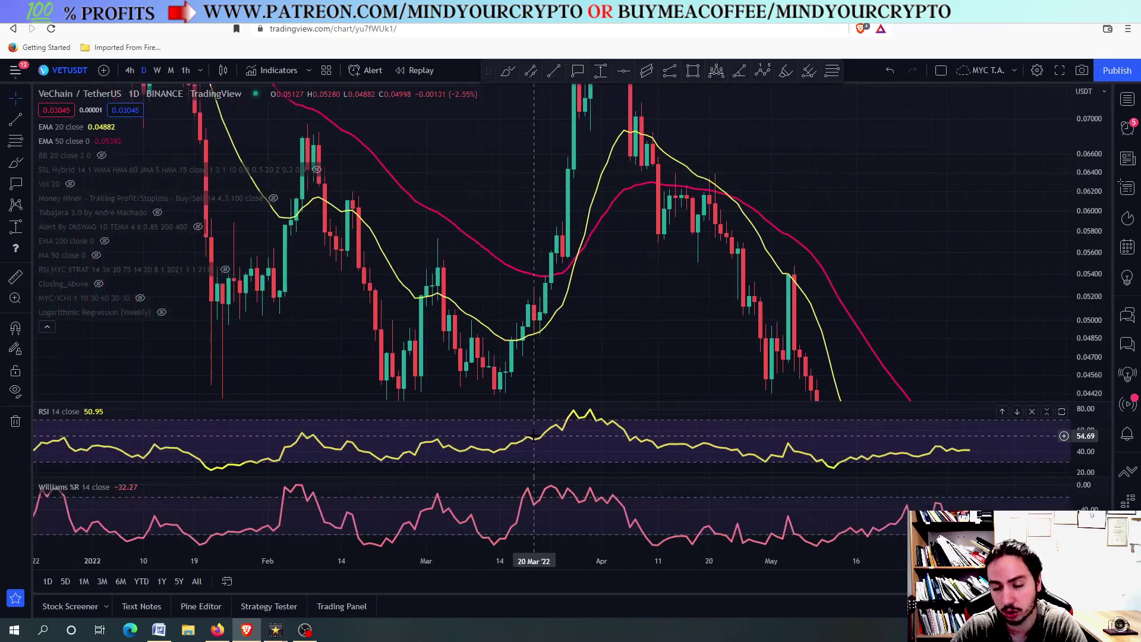
double_click(534, 424)
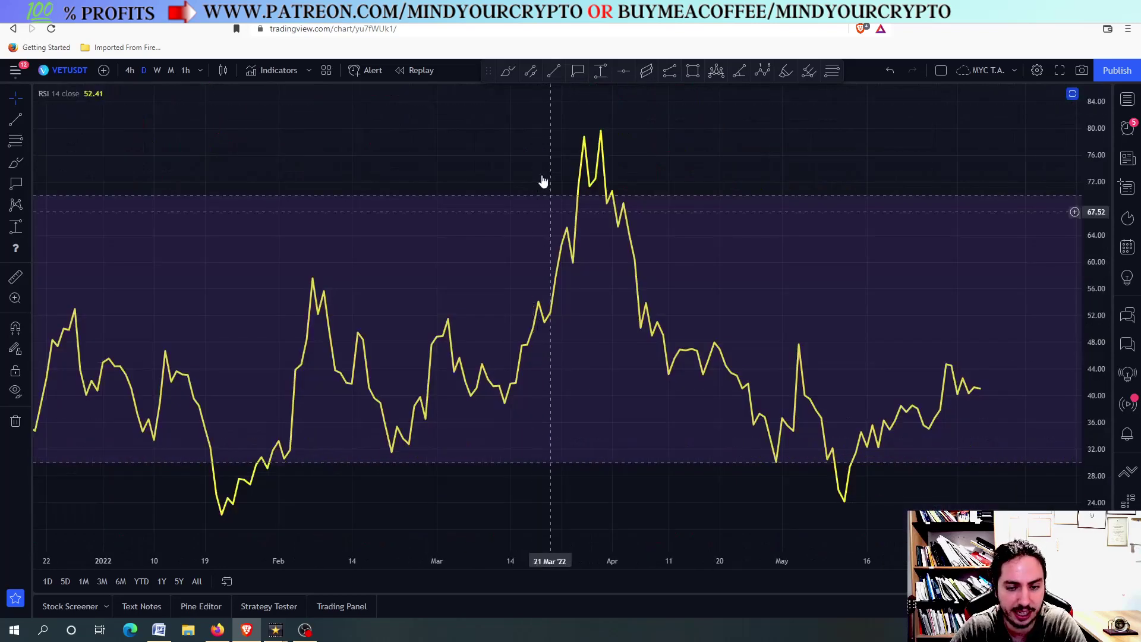
double_click(568, 342)
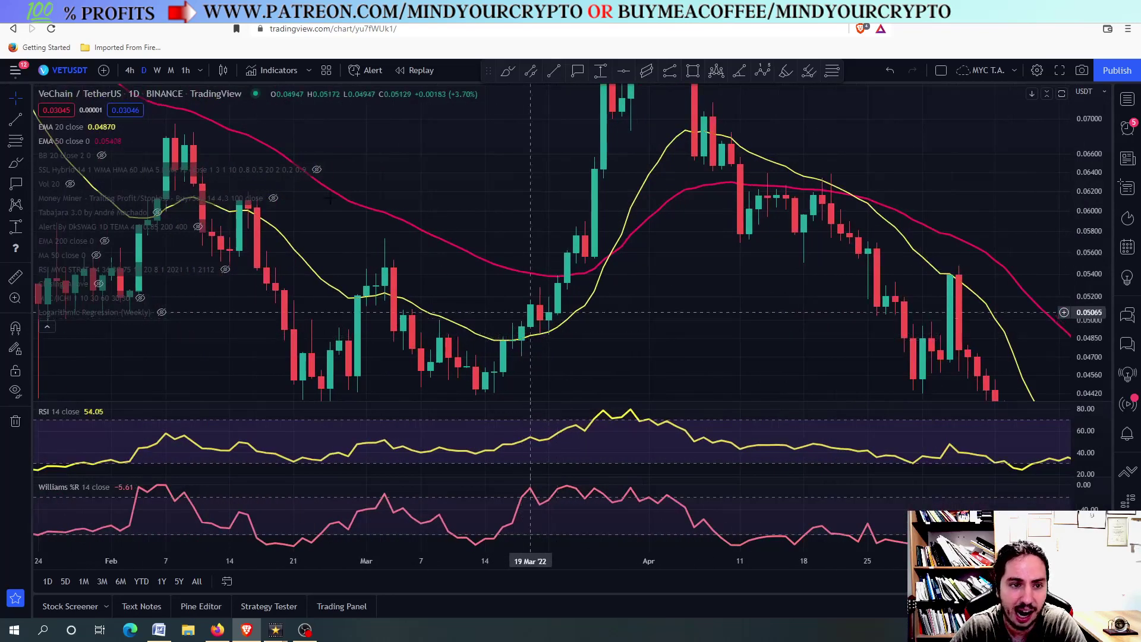
Step: Switch to the 4h timeframe and review price and both oscillators around the mid-March lows
click(130, 71)
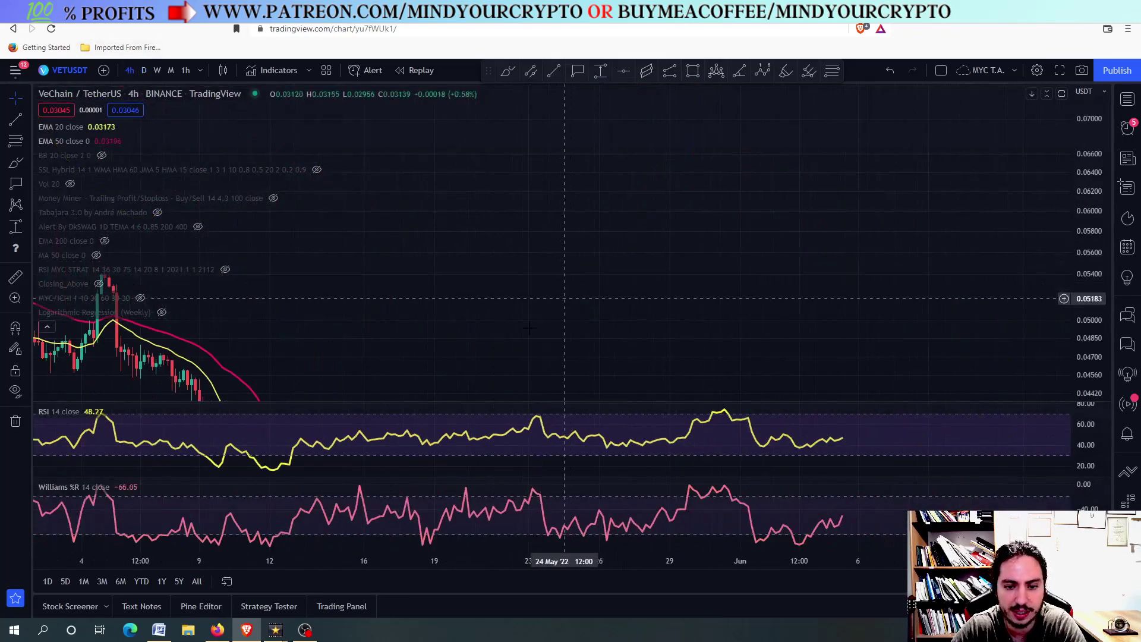
scroll(733, 232, down, 3)
scroll(794, 217, down, 3)
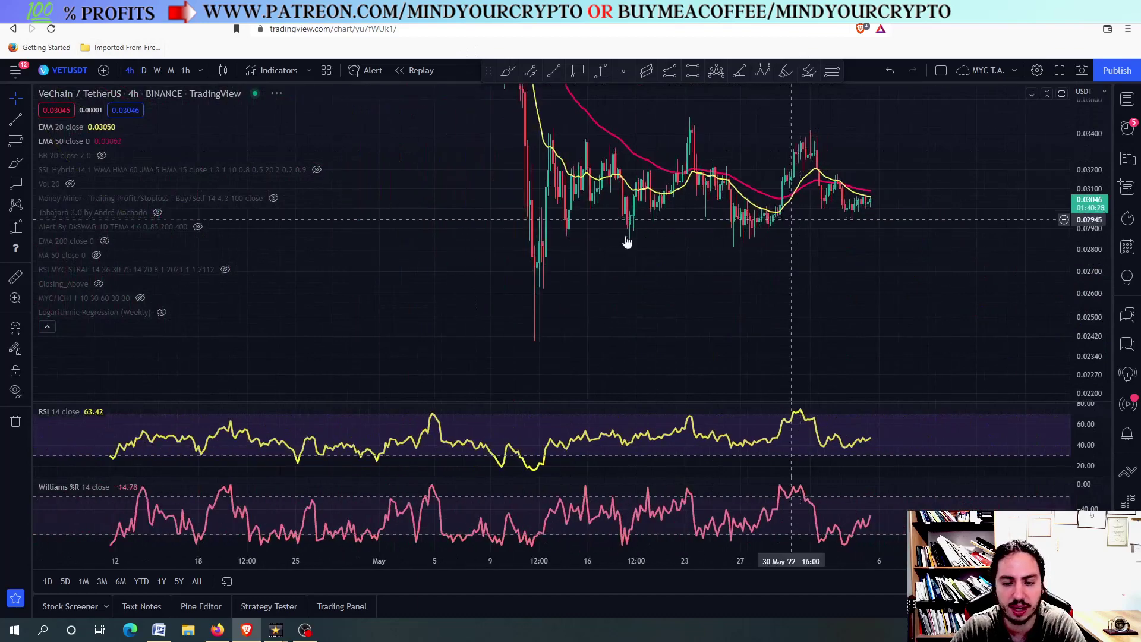
drag(439, 329, 706, 329)
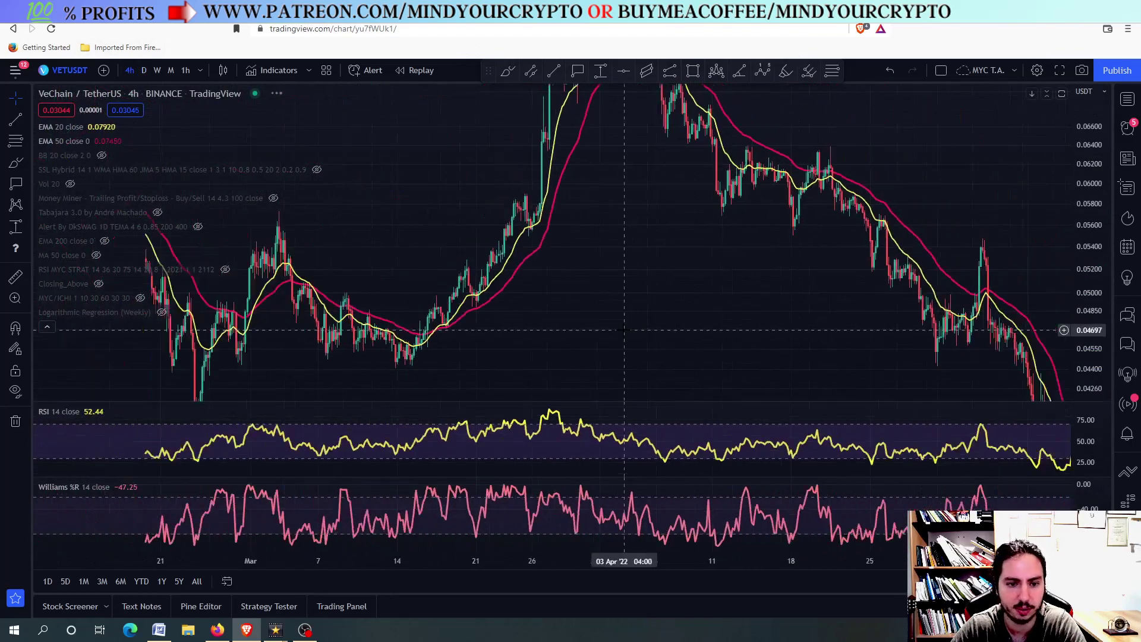
scroll(420, 360, up, 2)
scroll(421, 365, up, 2)
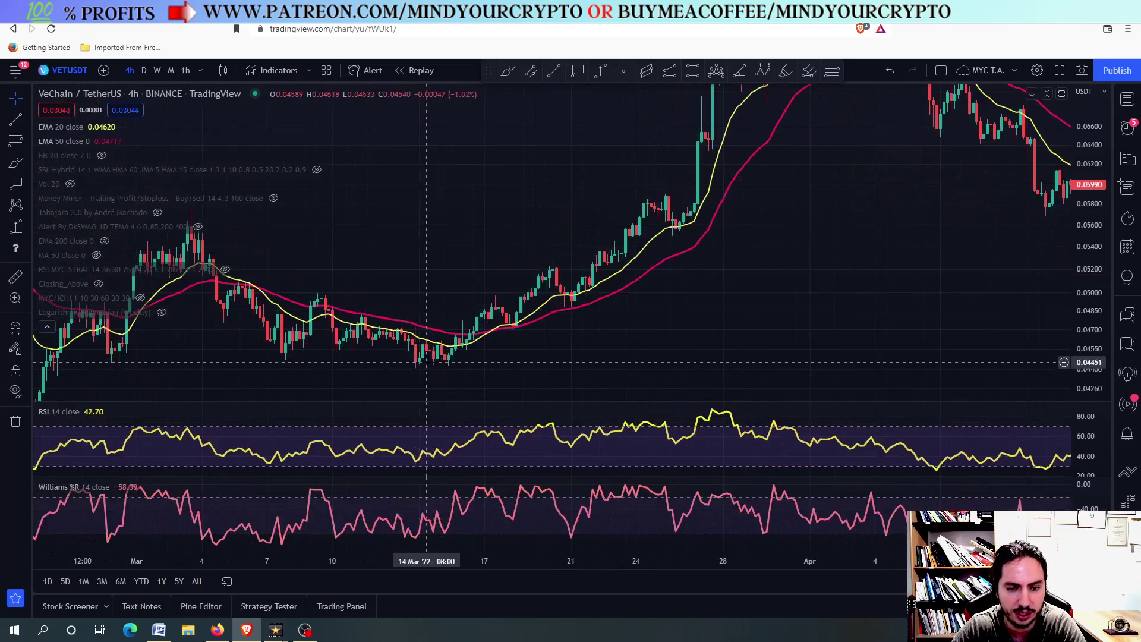
Step: Return to the daily timeframe, locate the 14 March low, and maximize the Williams %R pane to examine it
click(144, 70)
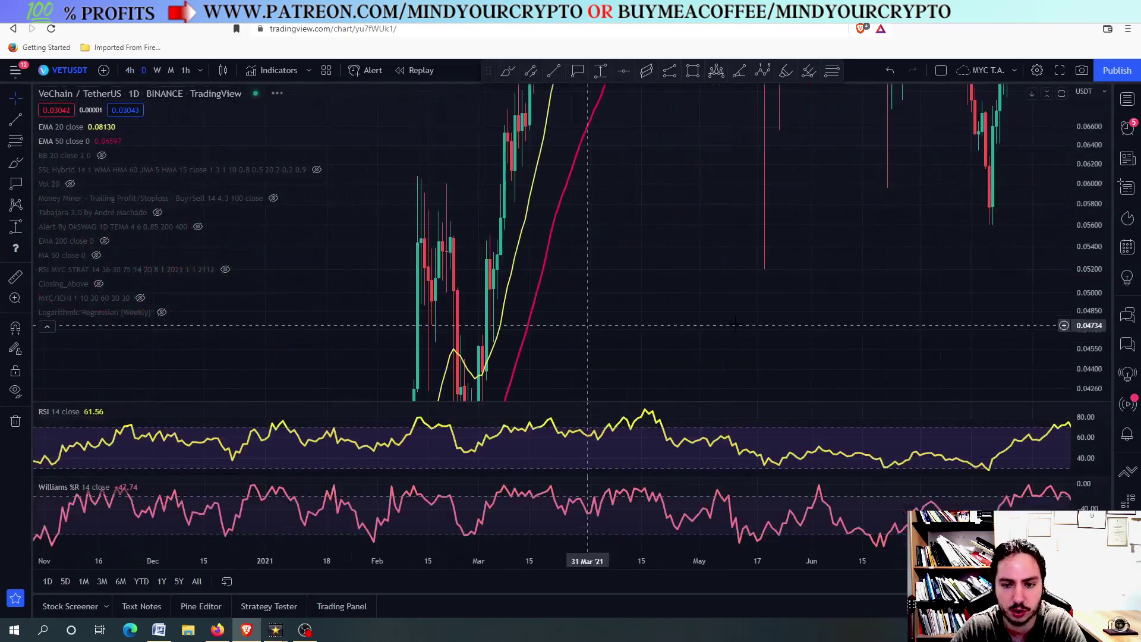
scroll(618, 306, up, 2)
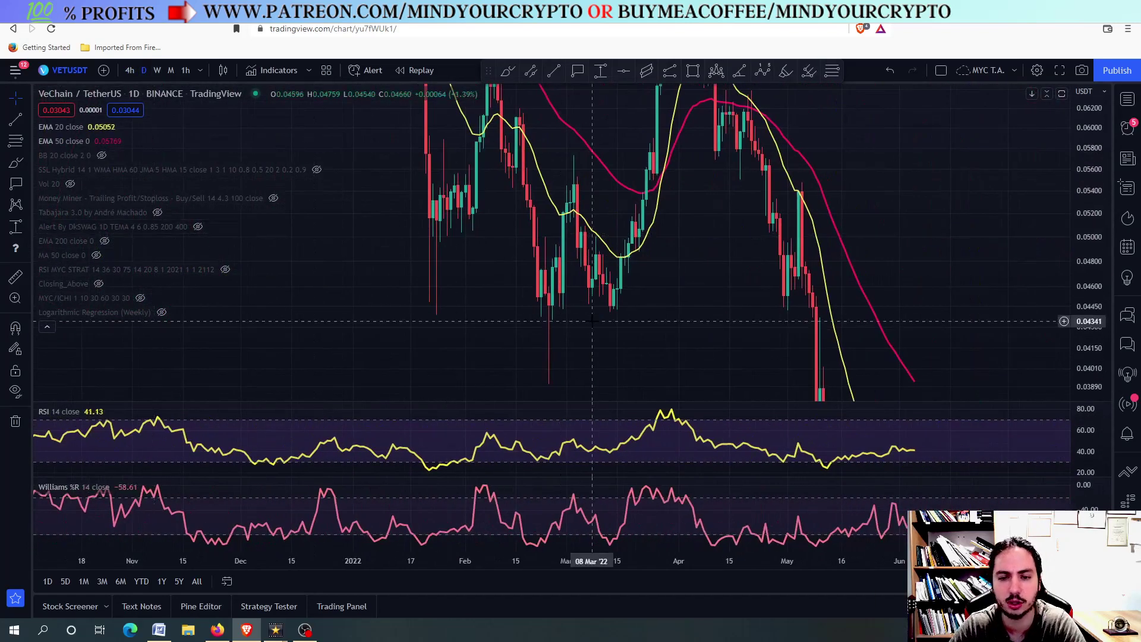
scroll(624, 308, up, 2)
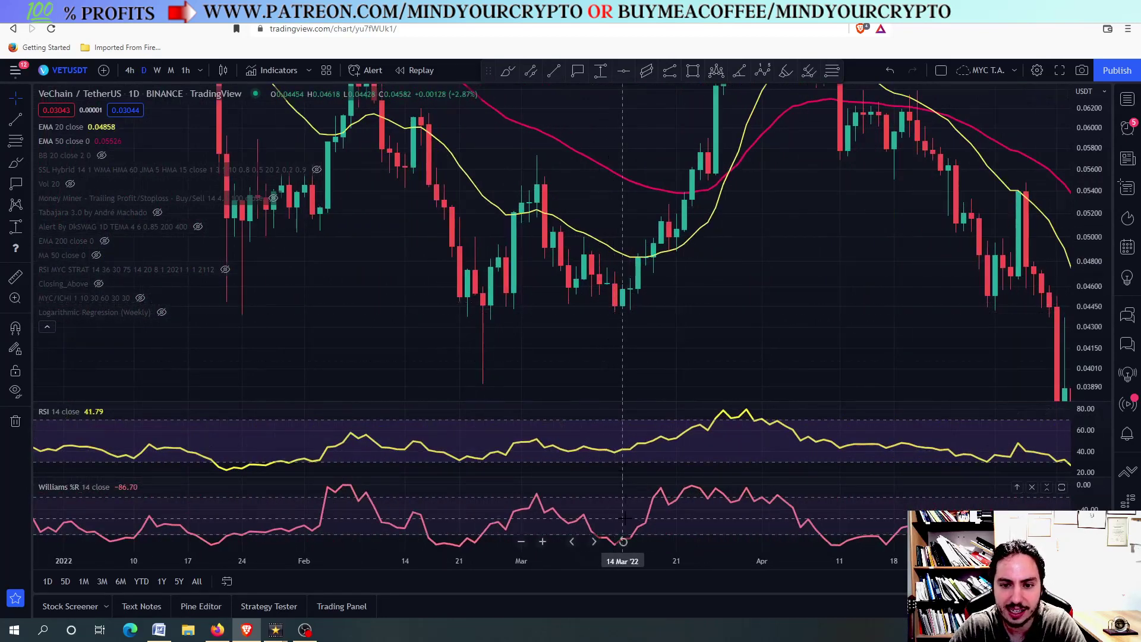
double_click(622, 517)
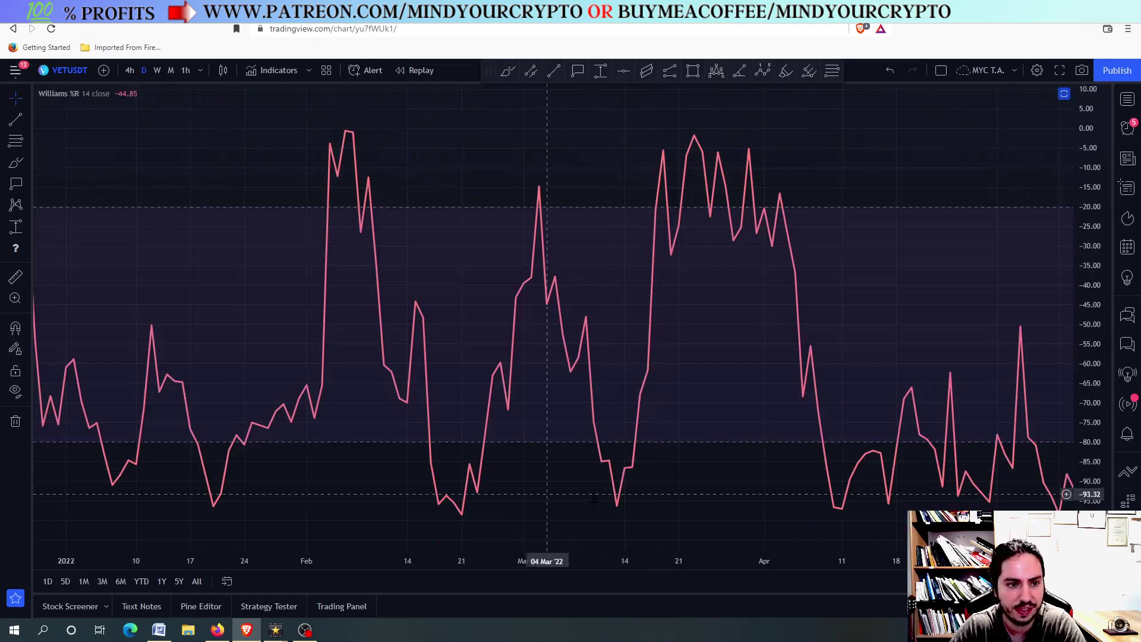
Step: Compare the daily Williams %R lows of 21 February and 14 March with price, switching between the maximized pane and full layout
scroll(553, 492, down, 2)
double_click(553, 492)
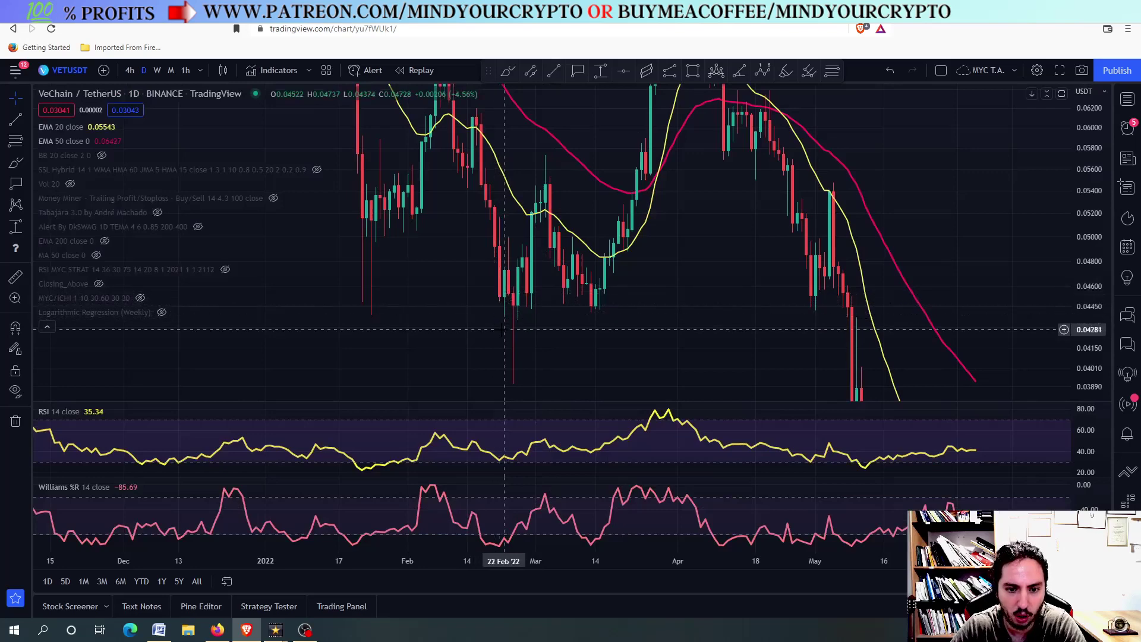
double_click(507, 516)
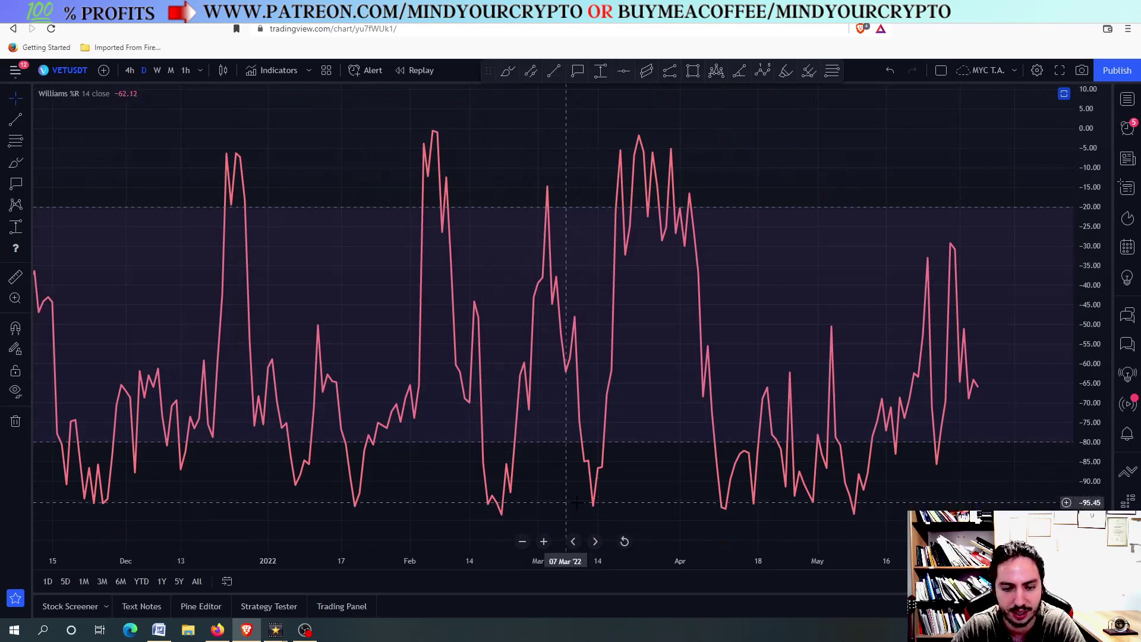
double_click(504, 373)
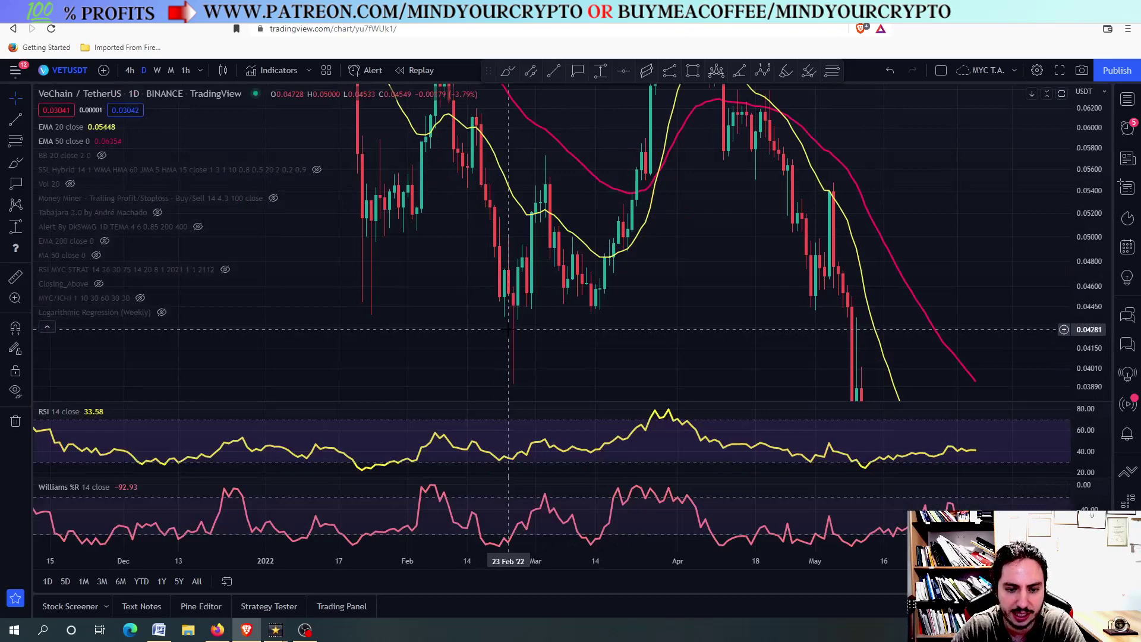
double_click(499, 523)
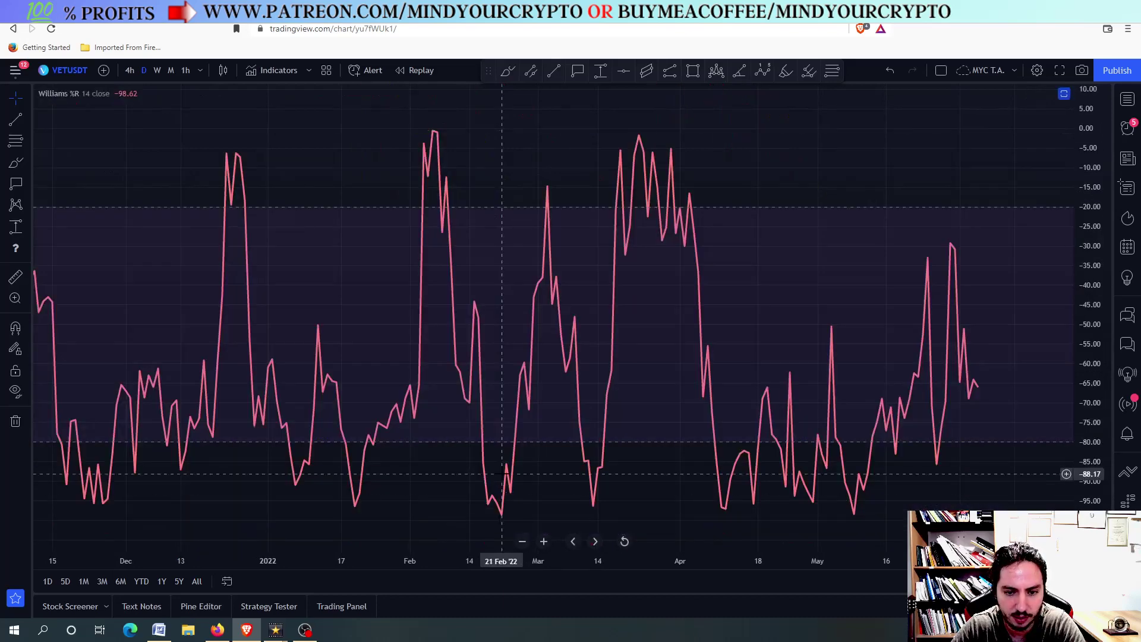
double_click(501, 374)
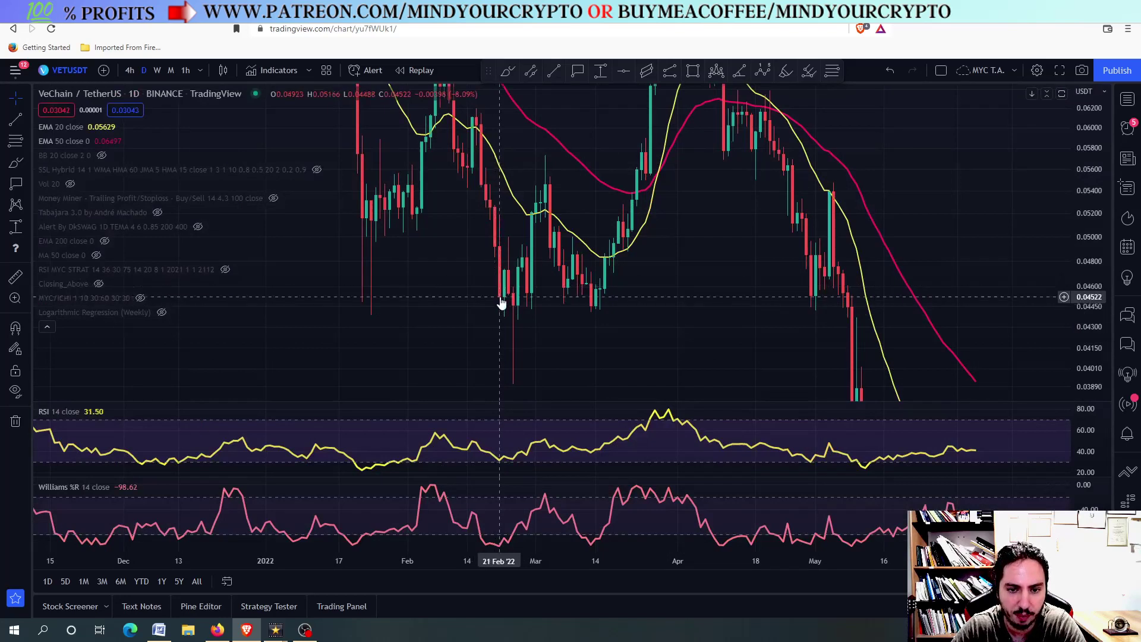
Step: Draw a trend line on the daily price chart from the 21 February low to the mid-March low
click(554, 70)
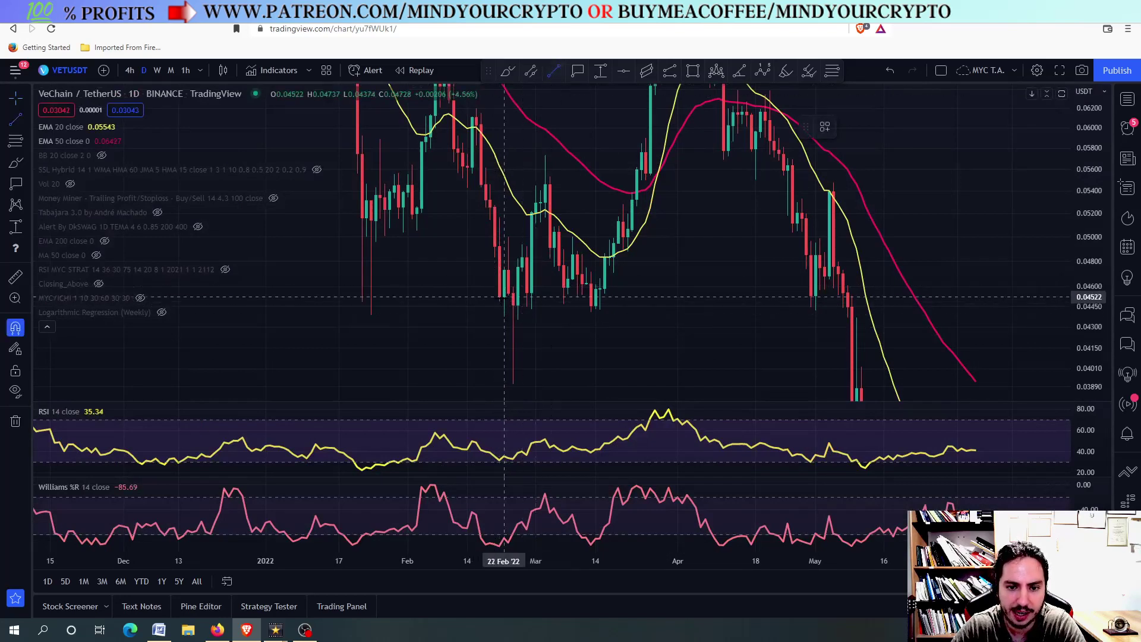
click(499, 301)
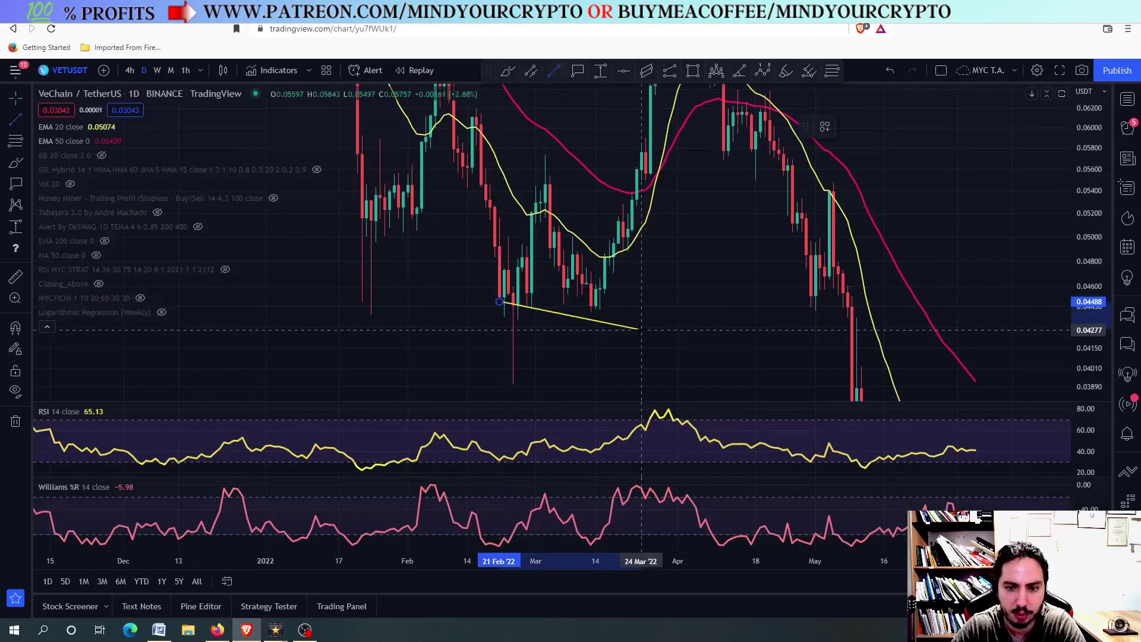
click(591, 311)
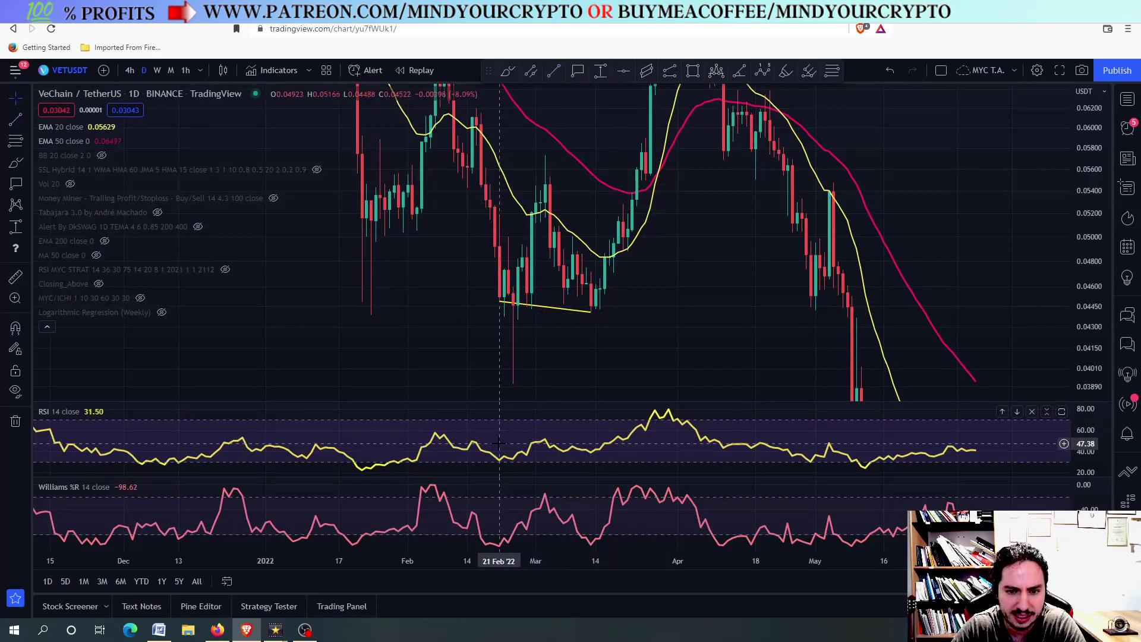
Step: Maximize the daily RSI and Williams %R panes in turn to compare their February and March lows, returning to the full layout
double_click(586, 433)
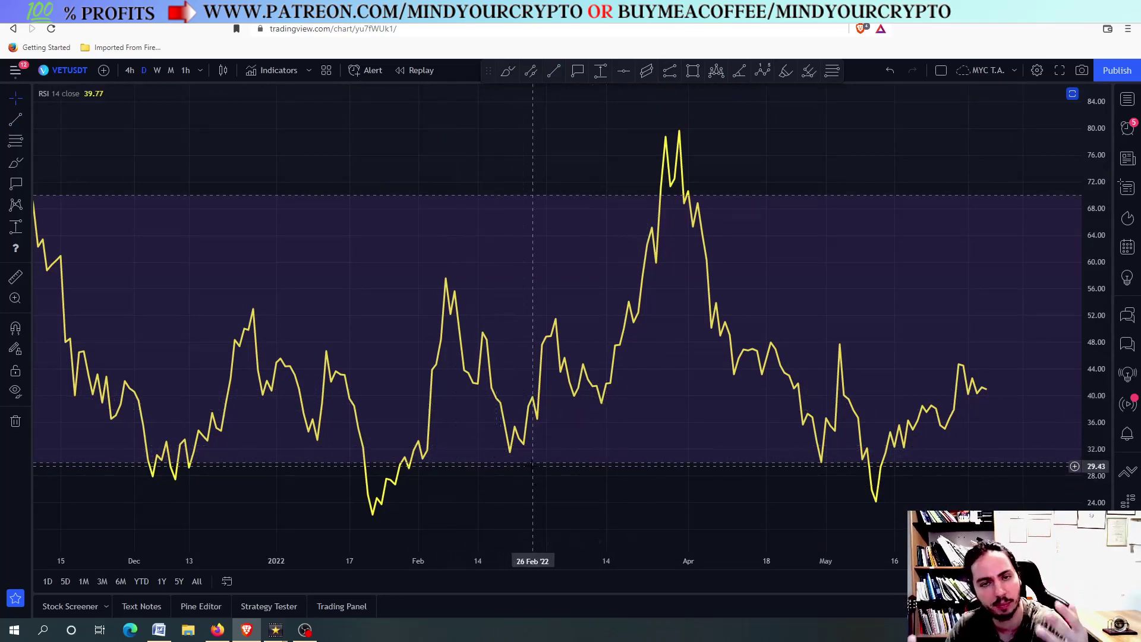
double_click(626, 437)
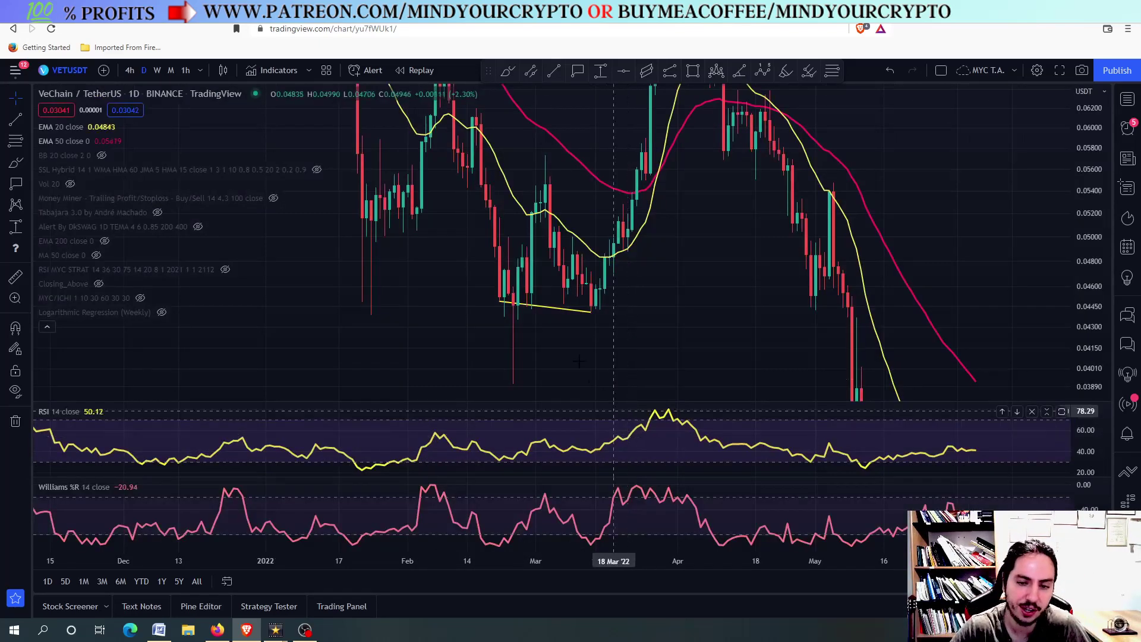
double_click(531, 520)
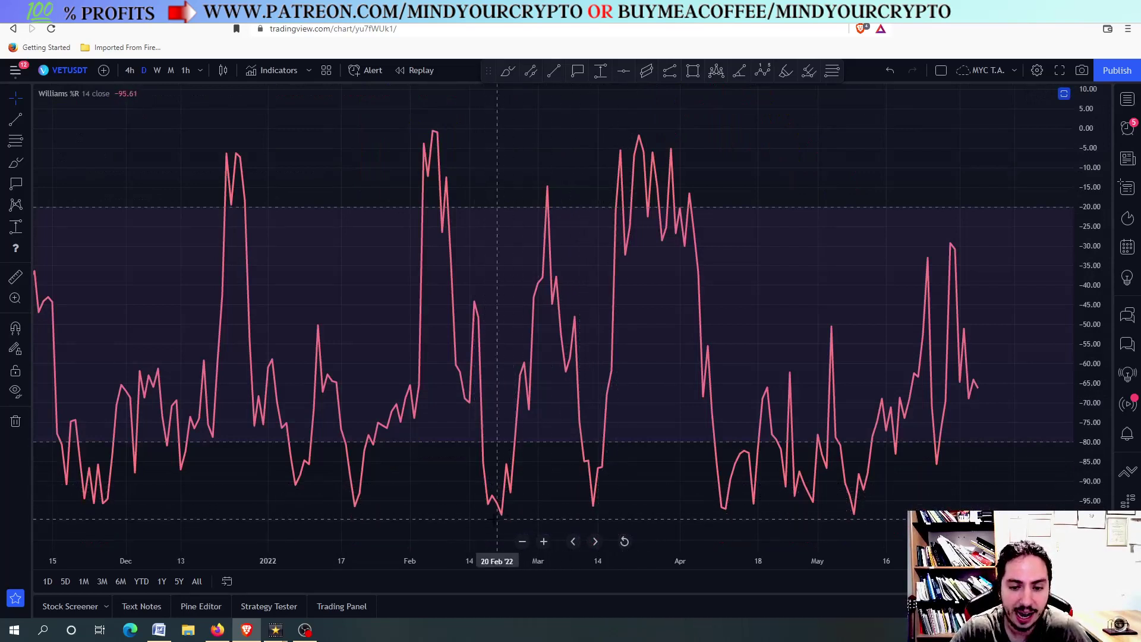
double_click(585, 505)
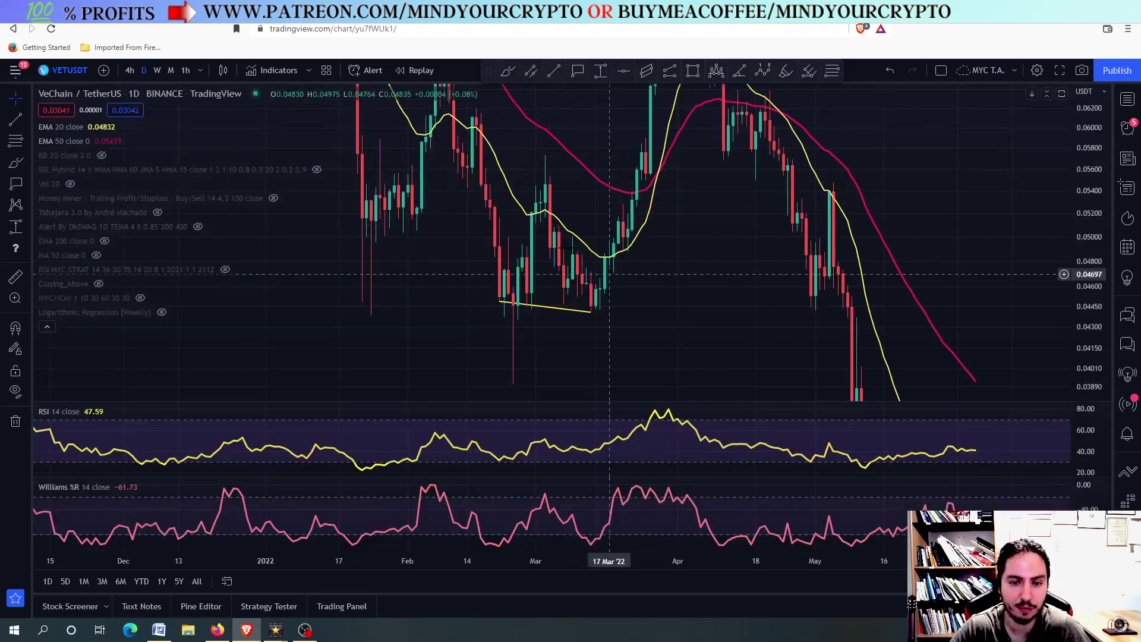
Step: Switch to the 4h timeframe and delete the trend line beneath the February and March lows
click(129, 70)
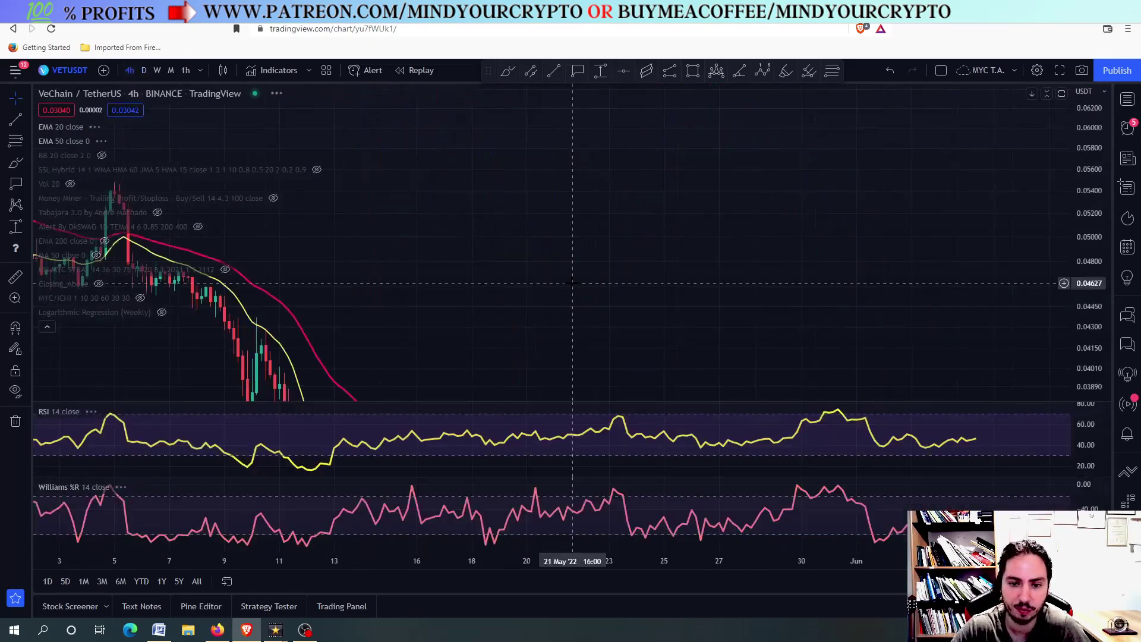
scroll(537, 305, left, 10)
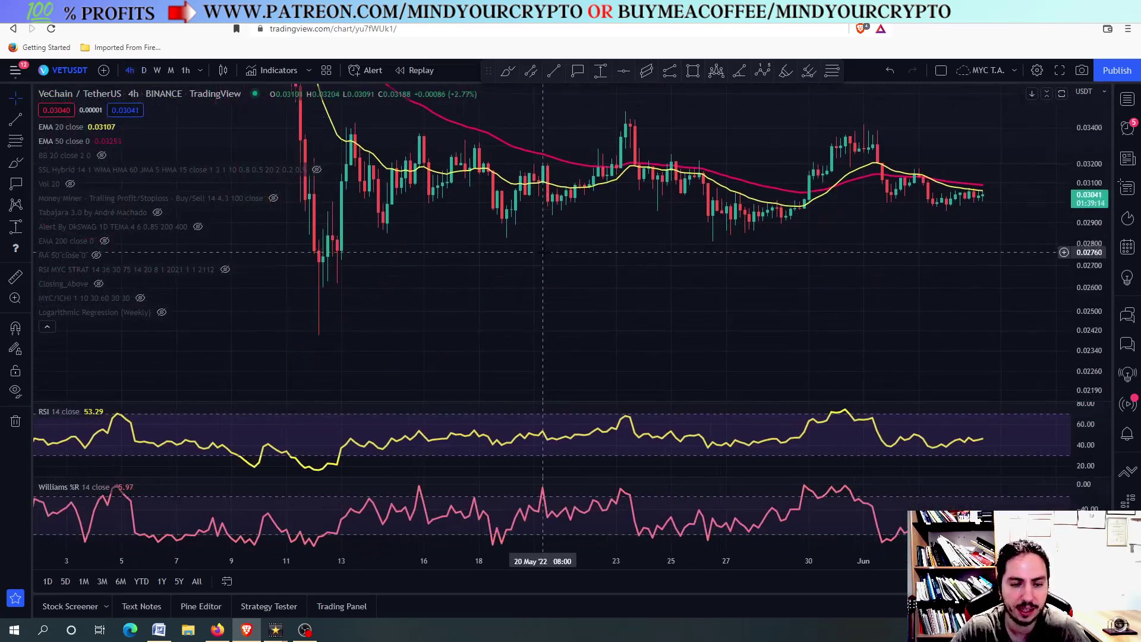
scroll(905, 401, left, 15)
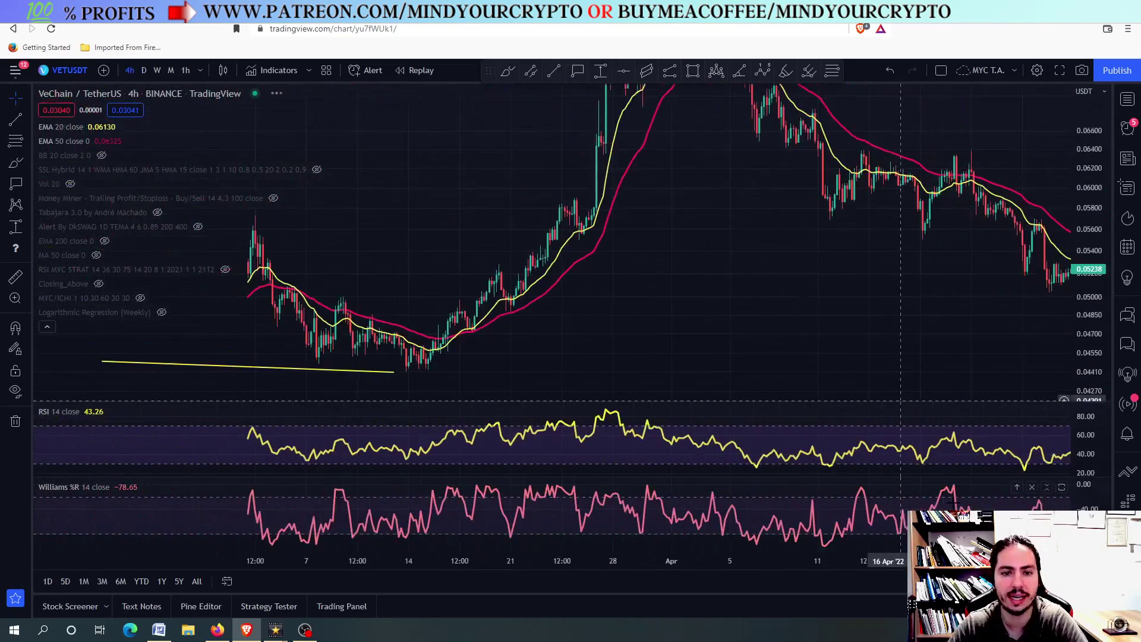
scroll(534, 298, left, 3)
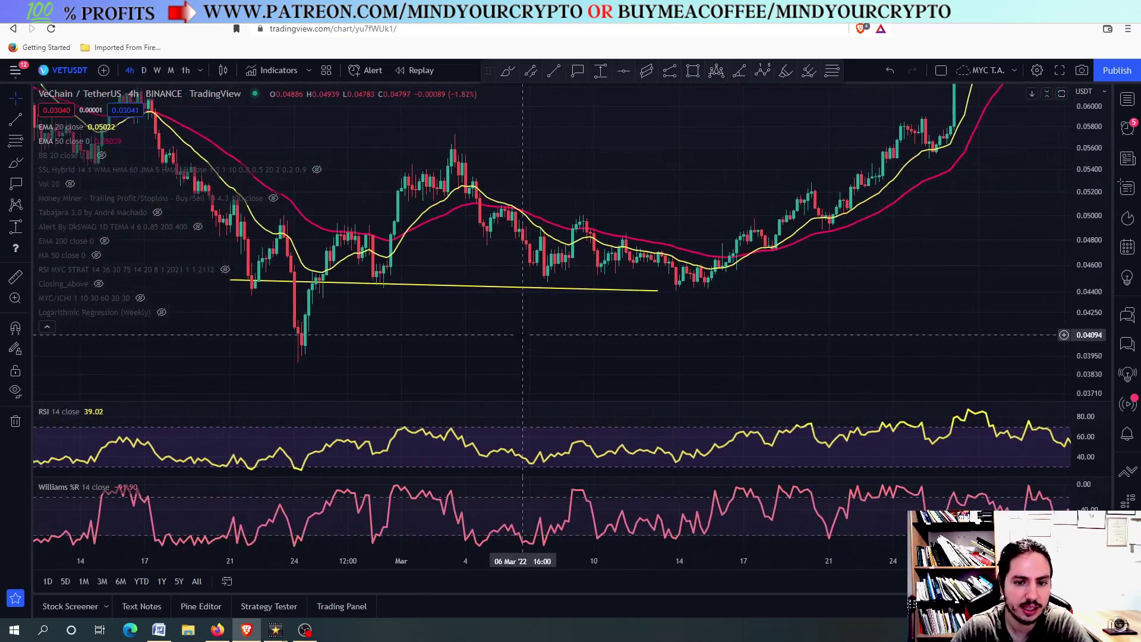
click(606, 289)
key(Delete)
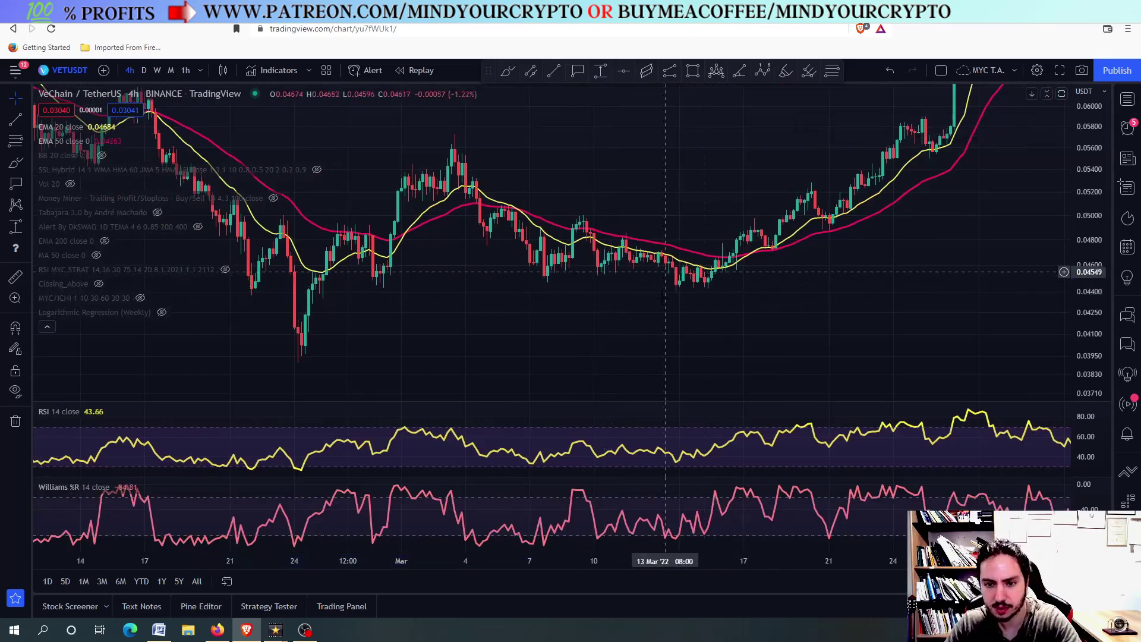
Step: Examine the mid-March 4h lows on the price chart and in the RSI and Williams %R panes
scroll(725, 292, up, 3)
drag(668, 280, 701, 293)
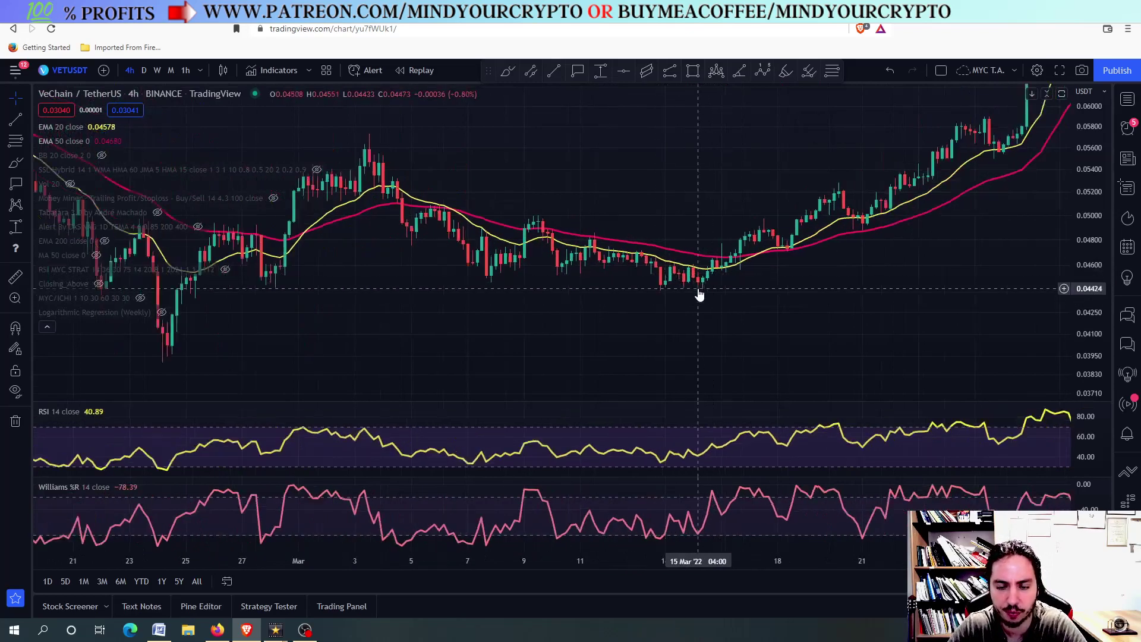
double_click(696, 436)
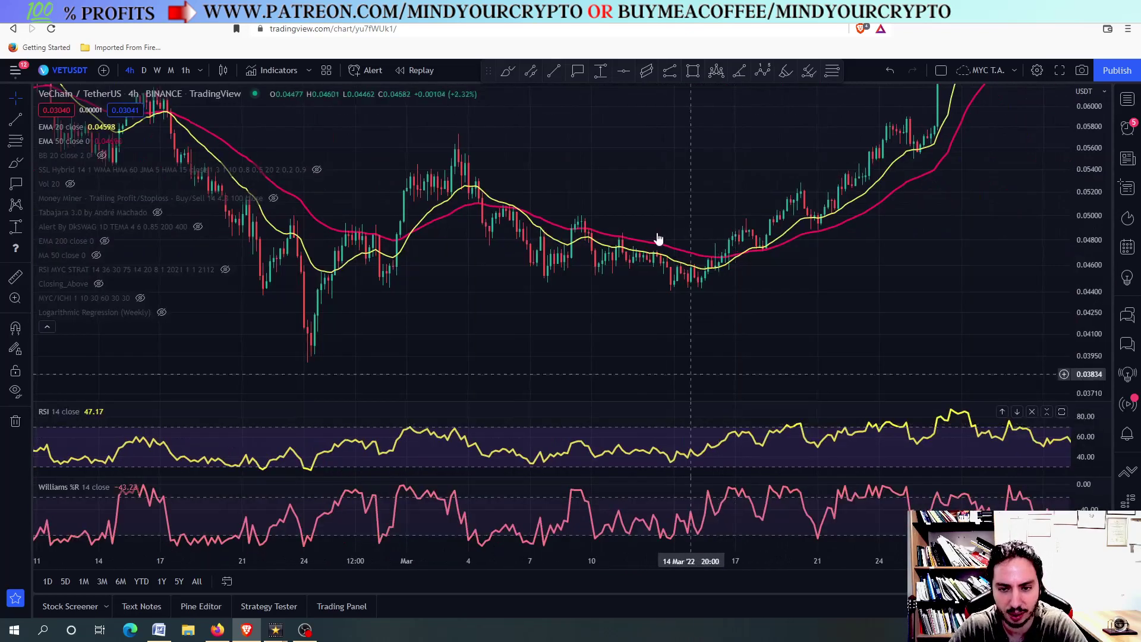
double_click(729, 436)
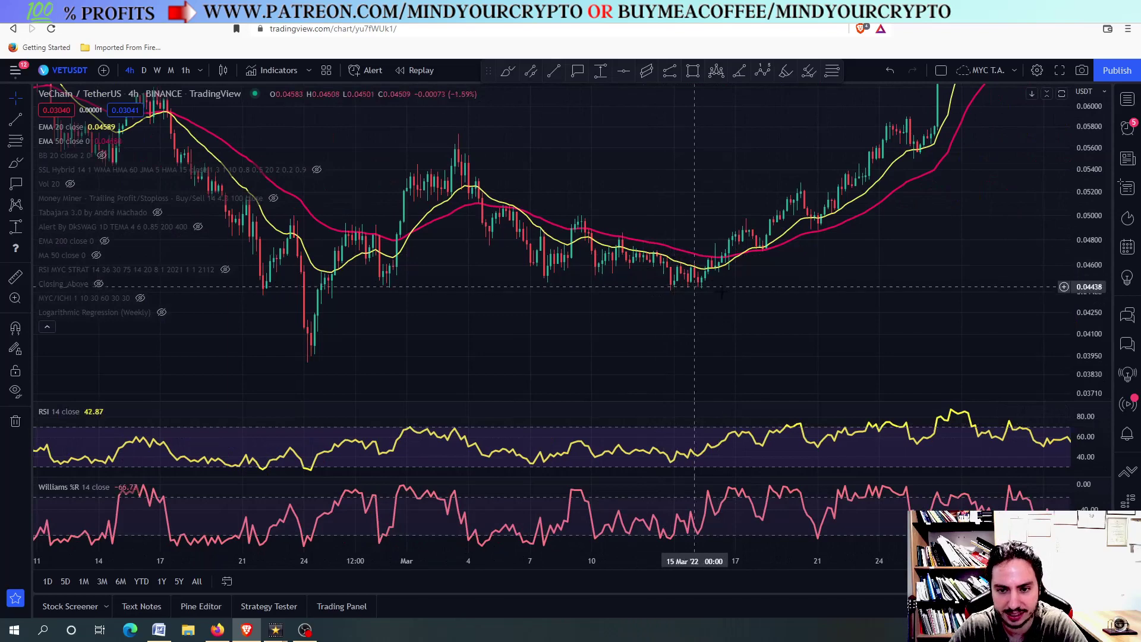
double_click(726, 517)
double_click(759, 382)
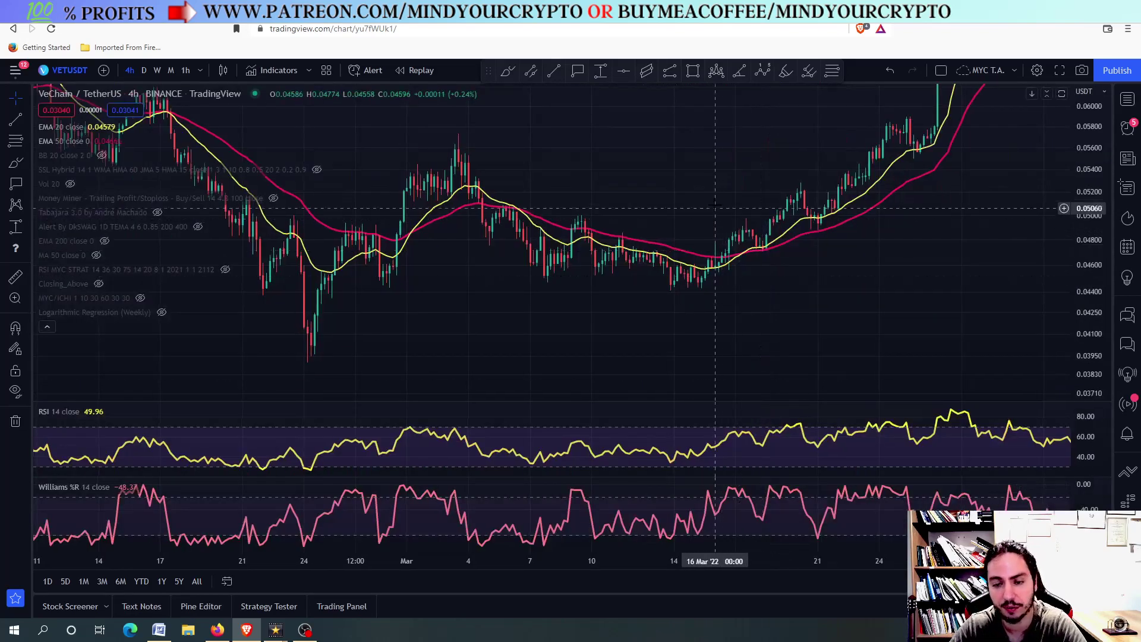
drag(675, 214, 618, 226)
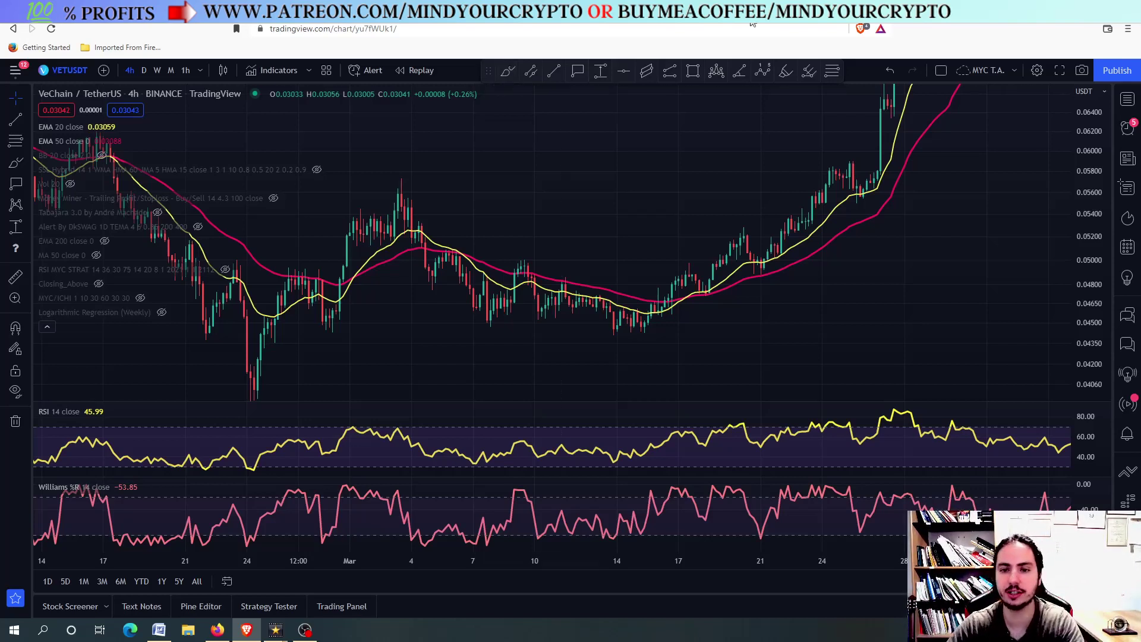
Step: Place a horizontal line at about 0.04367 beneath the mid-March lows and add a price label at 0.04372 on it
click(713, 341)
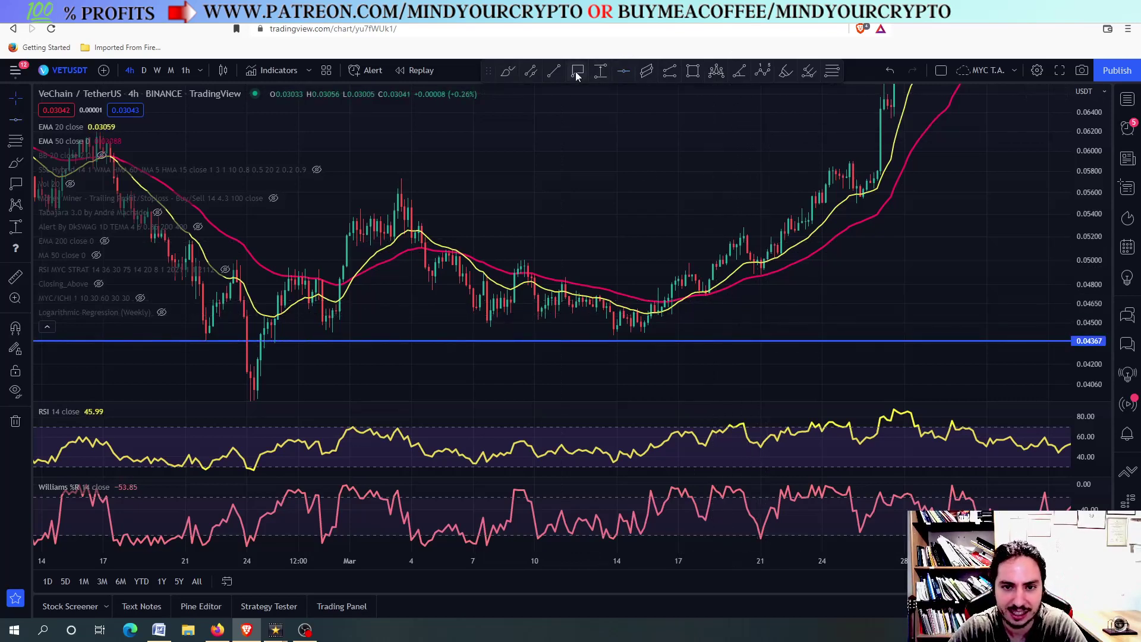
click(702, 340)
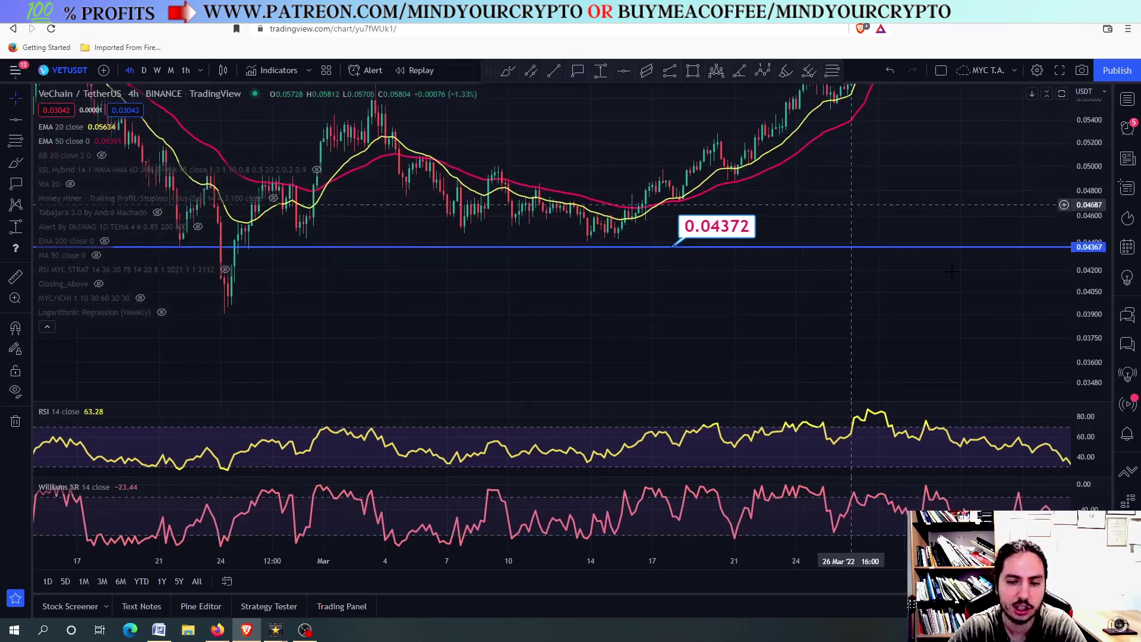
Step: Circle the mid-March lows and the price label with the Brush, and sketch a falling stroke from the lows through the horizontal line
drag(773, 356, 747, 265)
drag(1101, 385, 1101, 267)
scroll(734, 284, down, 3)
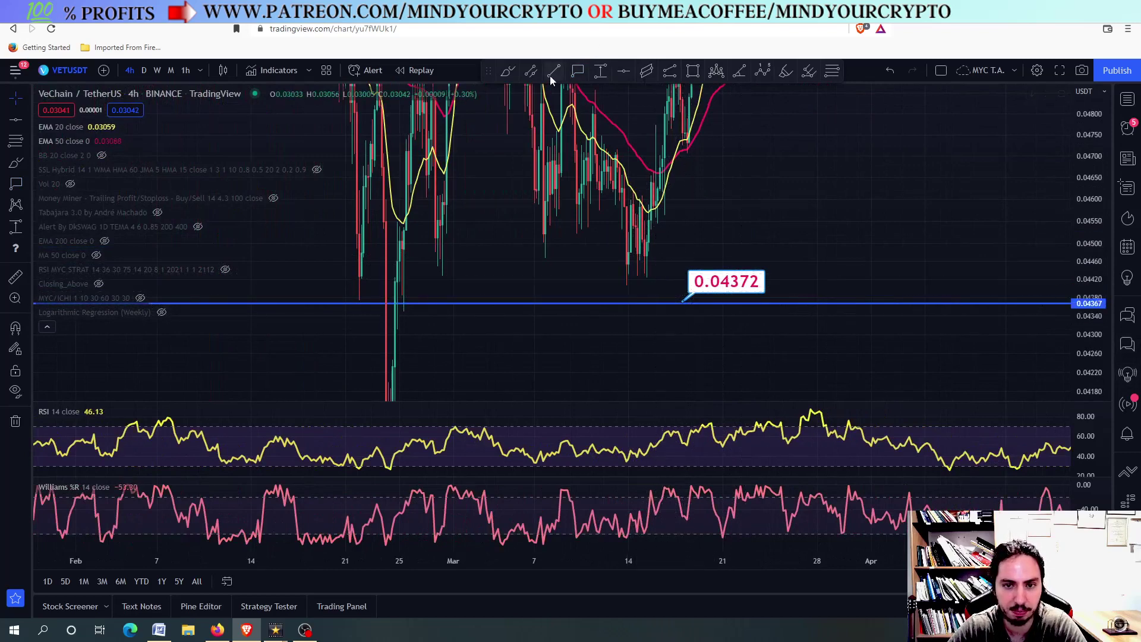
mouse_move(648, 252)
mouse_down()
mouse_move(642, 278)
mouse_move(660, 255)
mouse_up()
mouse_move(789, 280)
mouse_down()
mouse_move(737, 271)
mouse_move(668, 295)
mouse_move(791, 297)
mouse_move(764, 268)
mouse_up()
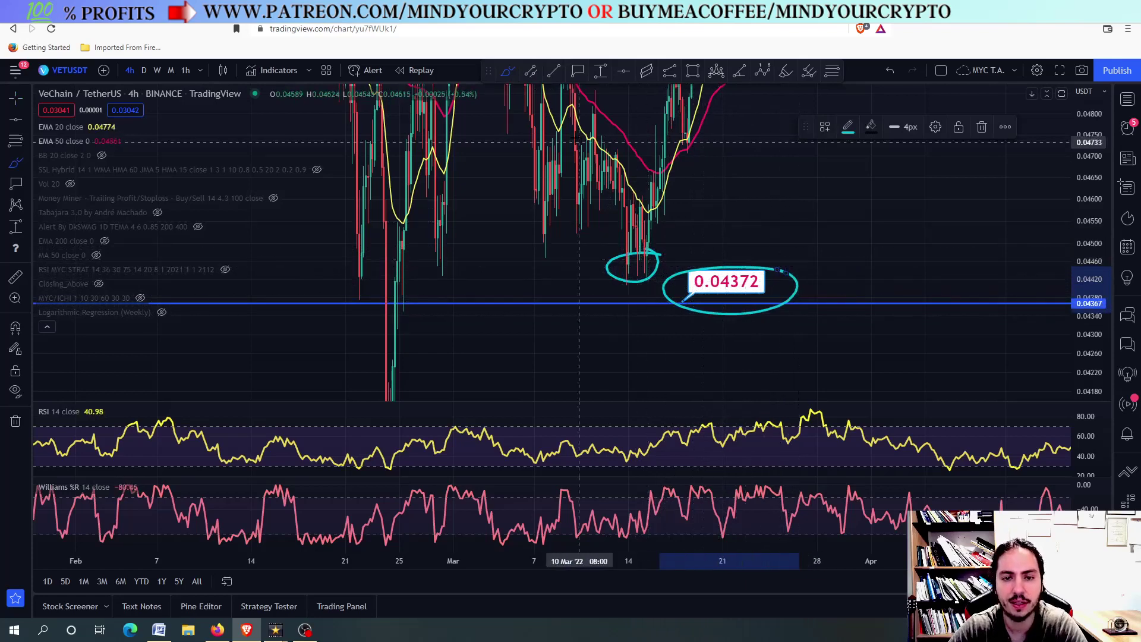
click(508, 71)
drag(637, 270, 677, 326)
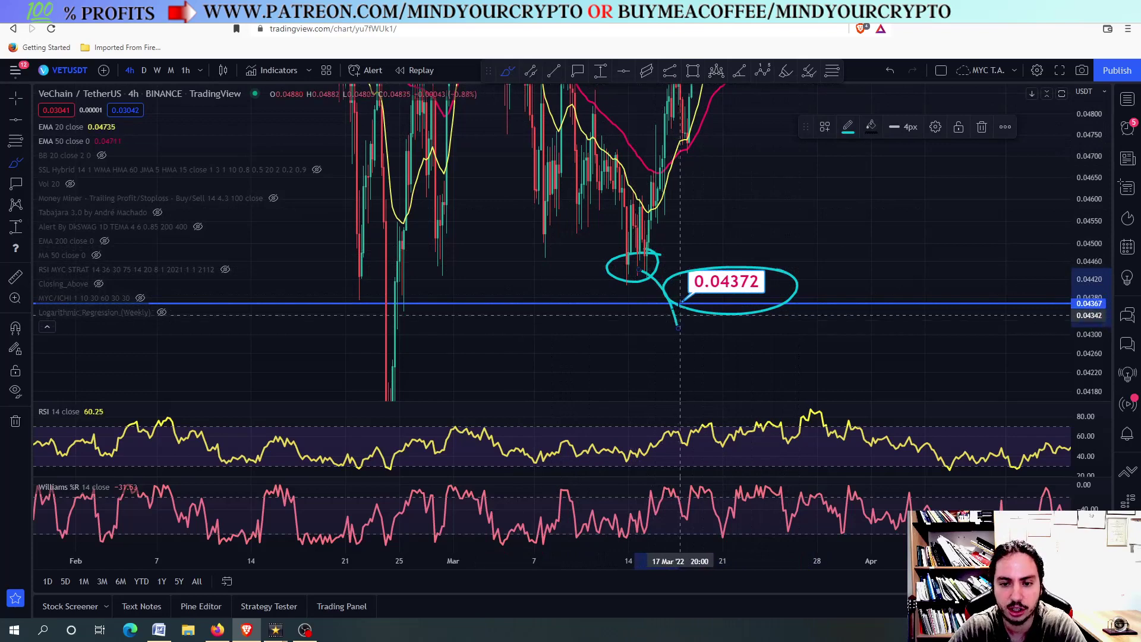
click(600, 70)
click(647, 259)
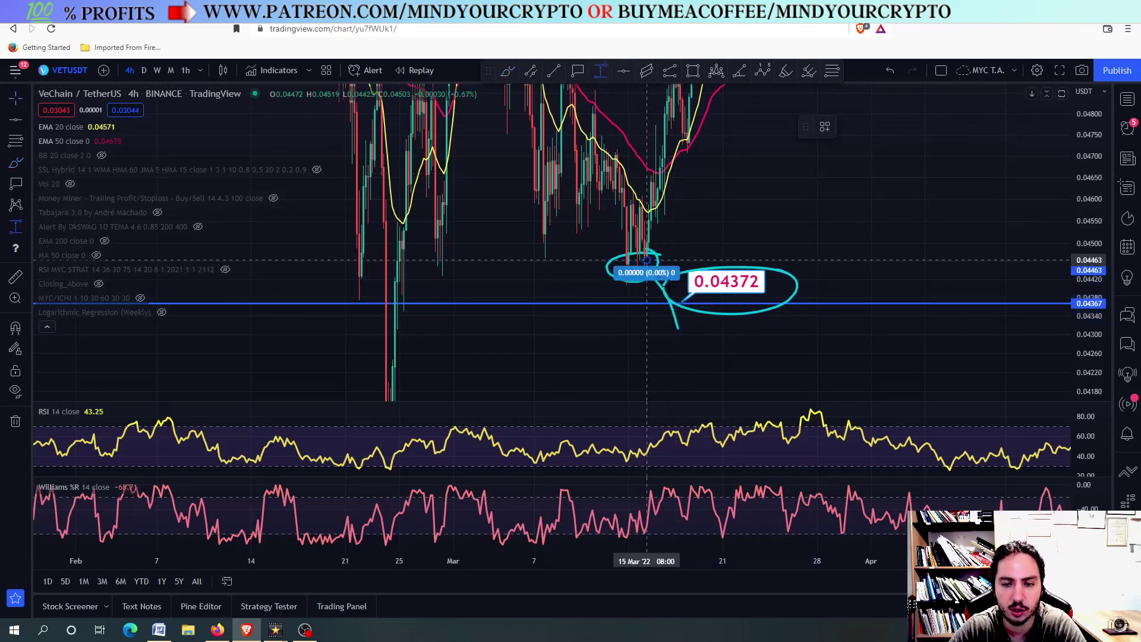
key(Escape)
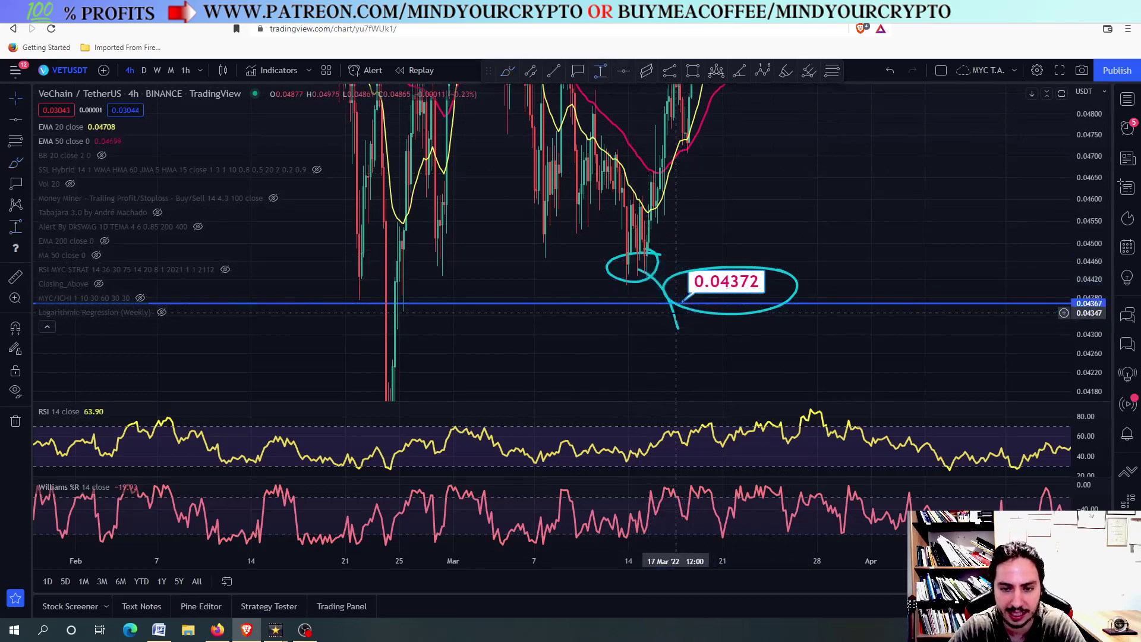
Step: Delete the falling brush stroke and the brush circles around the price label and the mid-March lows
click(676, 321)
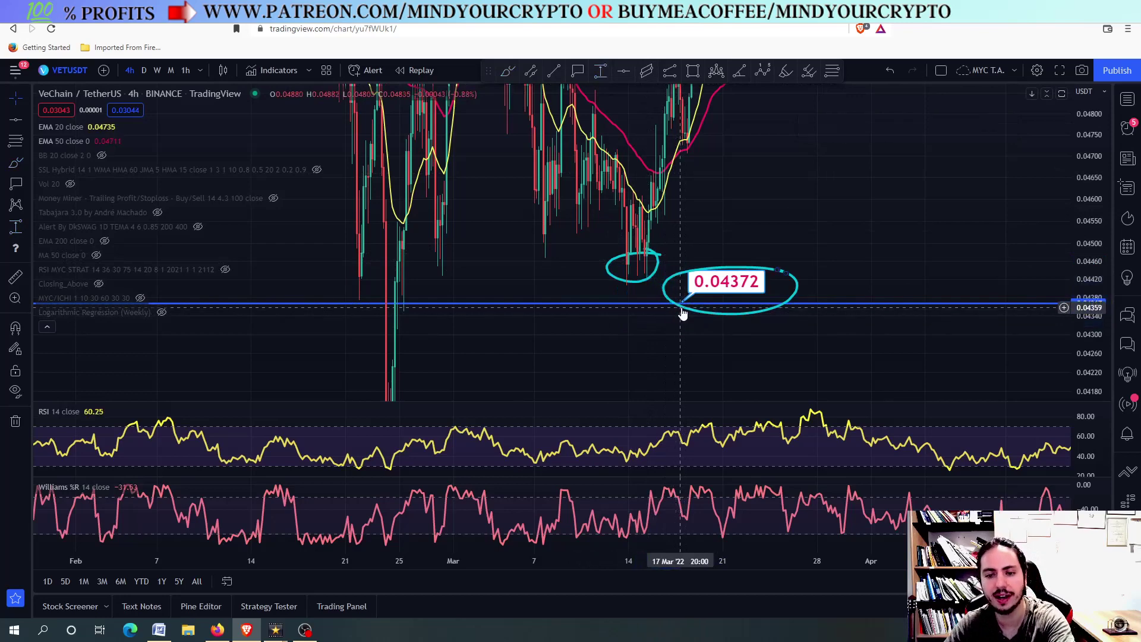
key(Delete)
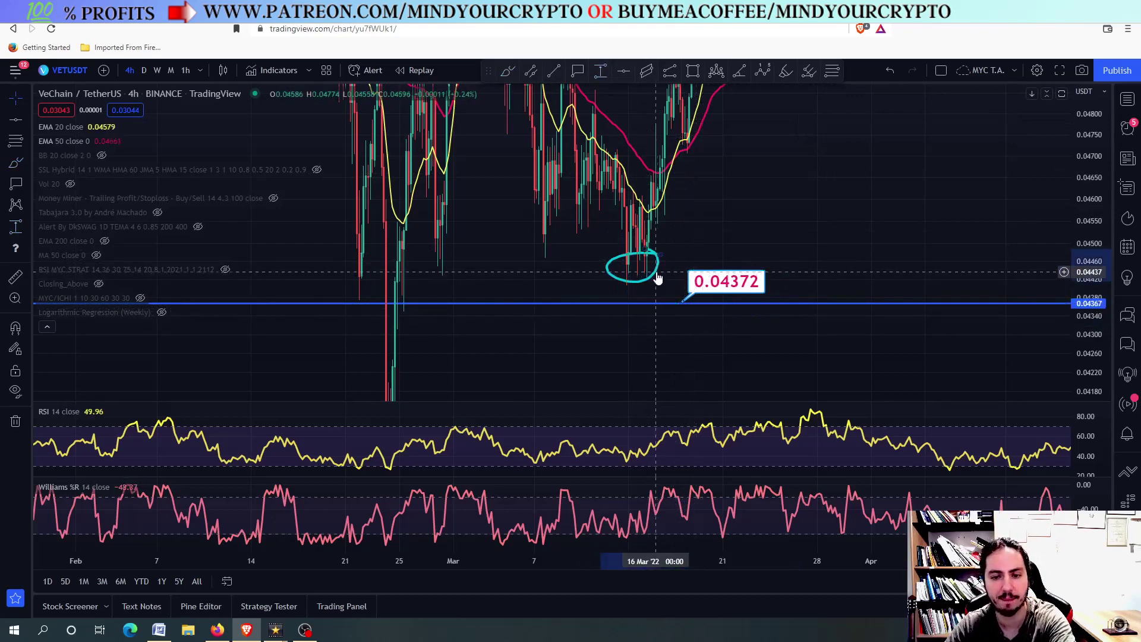
Step: Locate the late-March price peak on the 4h chart and maximize the RSI pane to examine its overbought readings
scroll(711, 247, right, 3)
scroll(699, 255, down, 3)
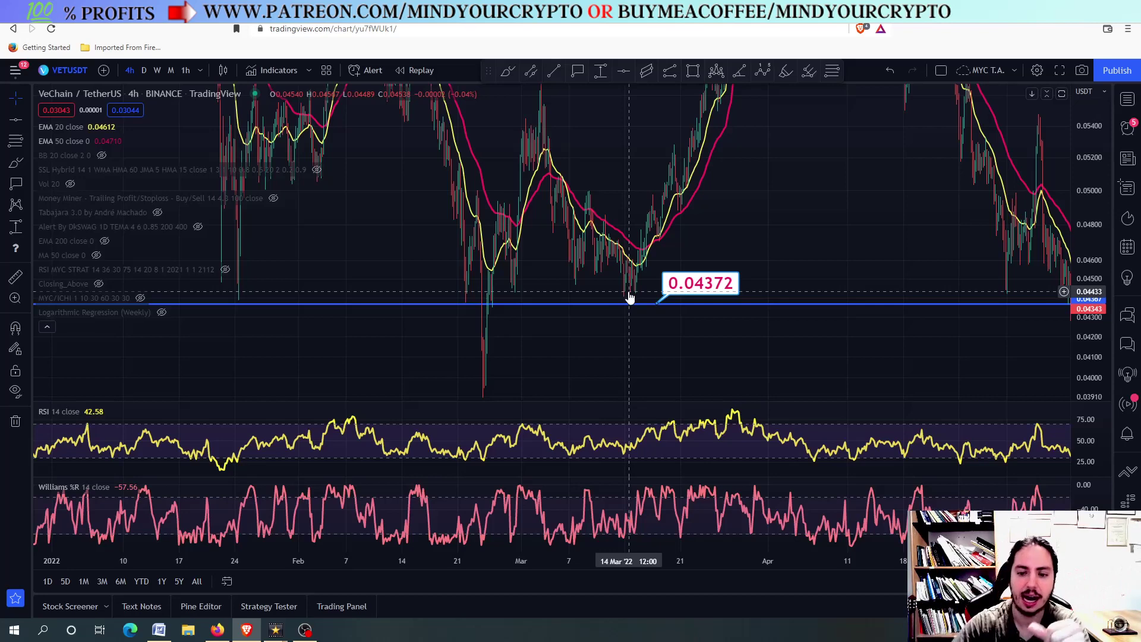
scroll(630, 297, right, 5)
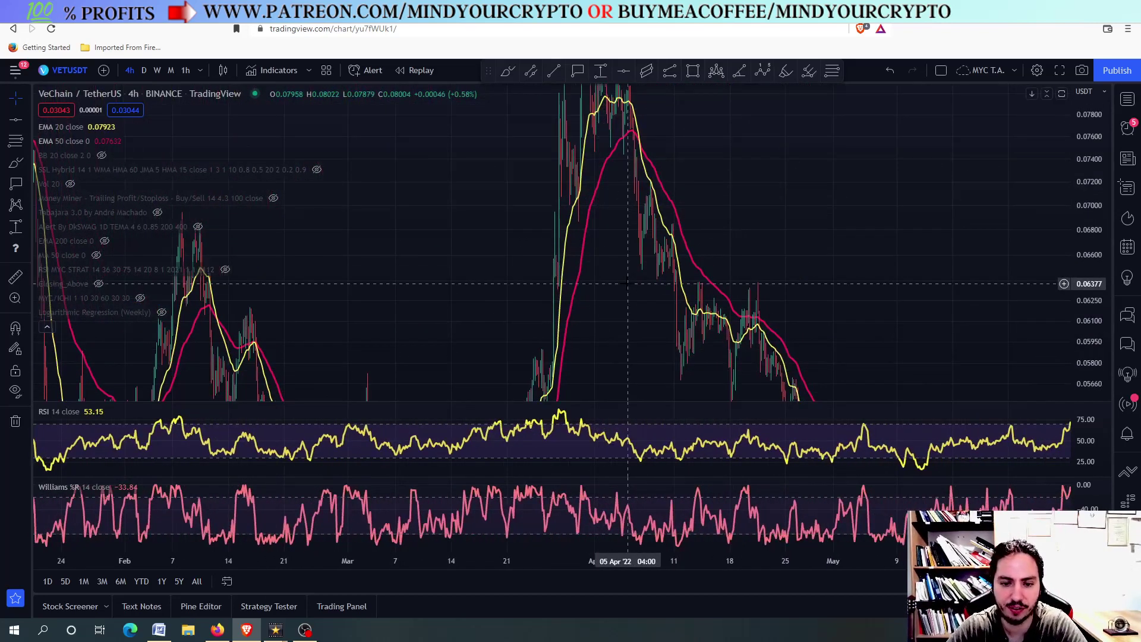
scroll(628, 284, right, 1)
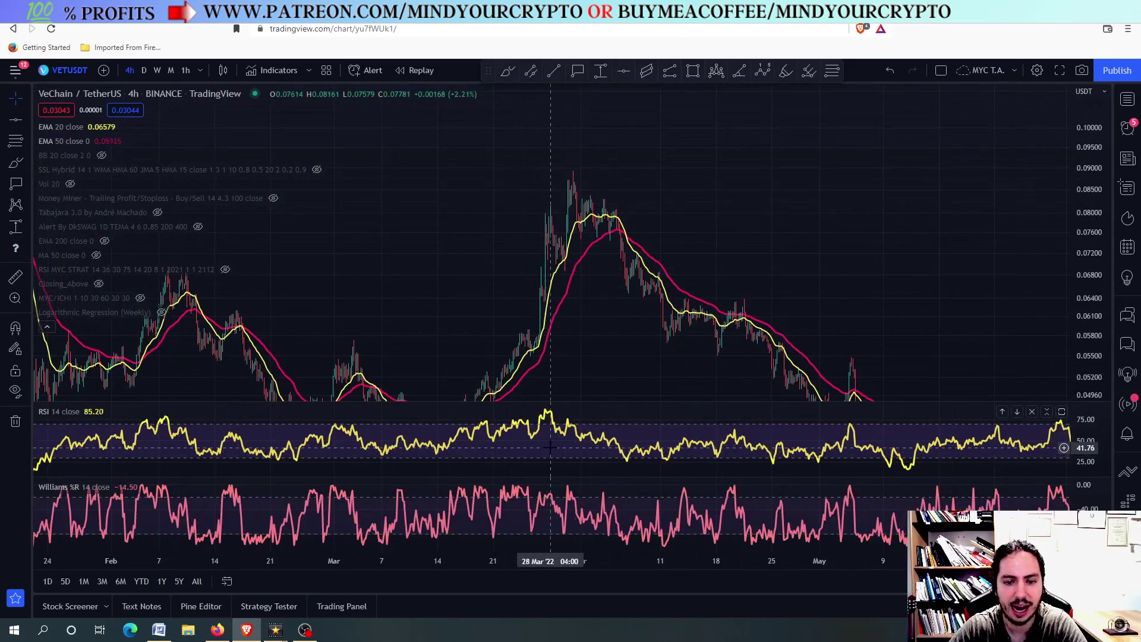
double_click(550, 445)
scroll(571, 297, up, 5)
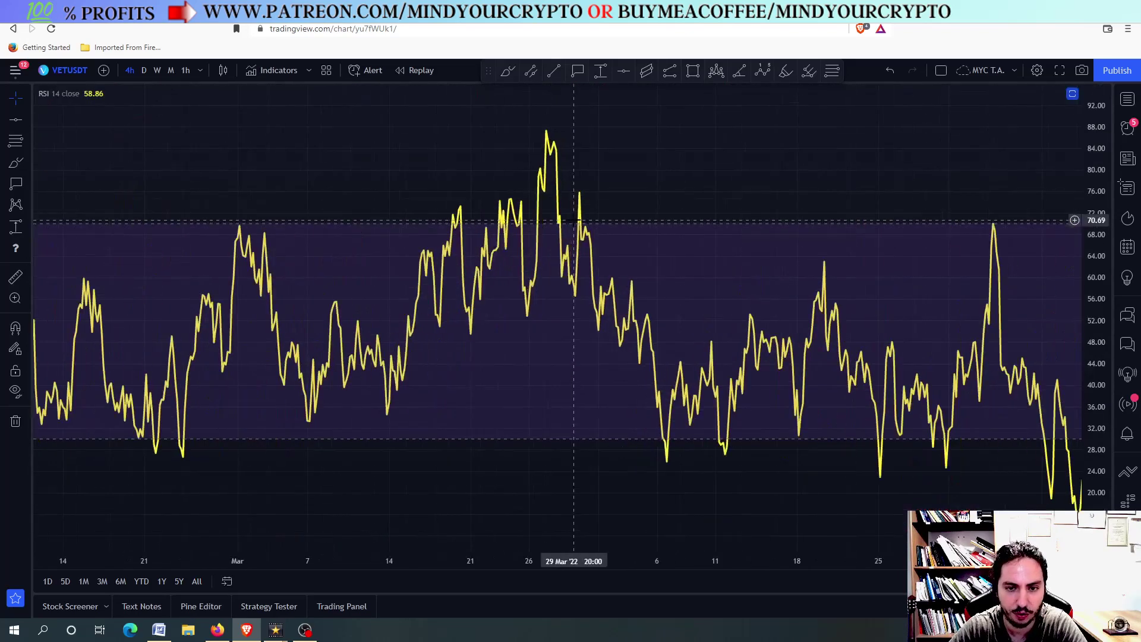
Step: Draw a trend line in the RSI pane from the 27 March peak at about 87.26 to the 30 March peak at about 76, and restore the pane
click(554, 70)
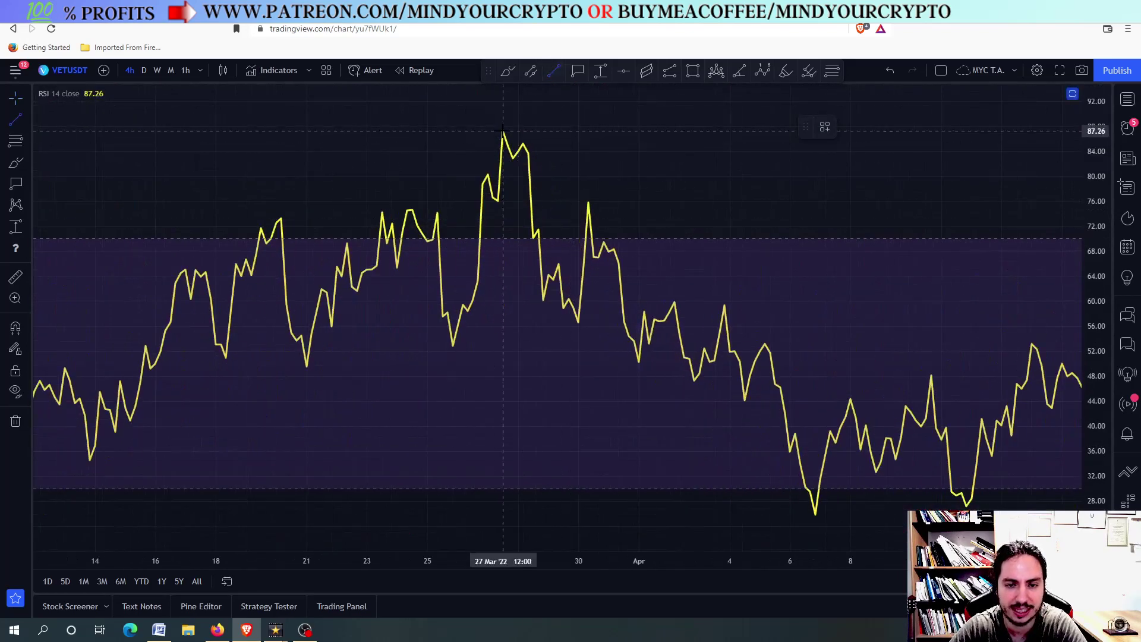
click(503, 131)
click(588, 201)
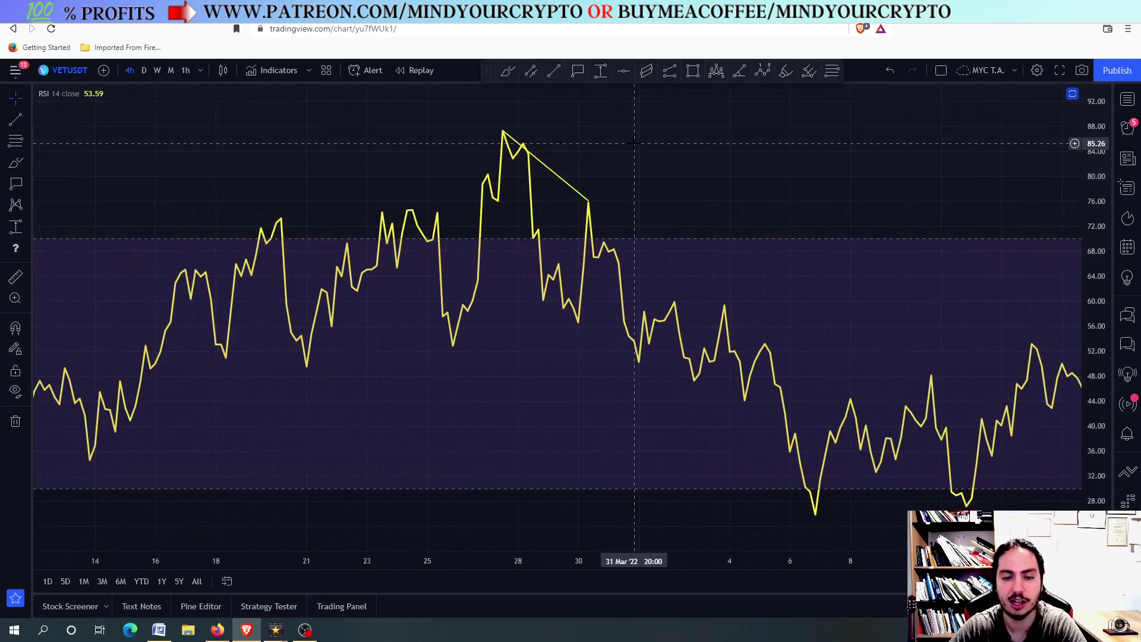
double_click(553, 131)
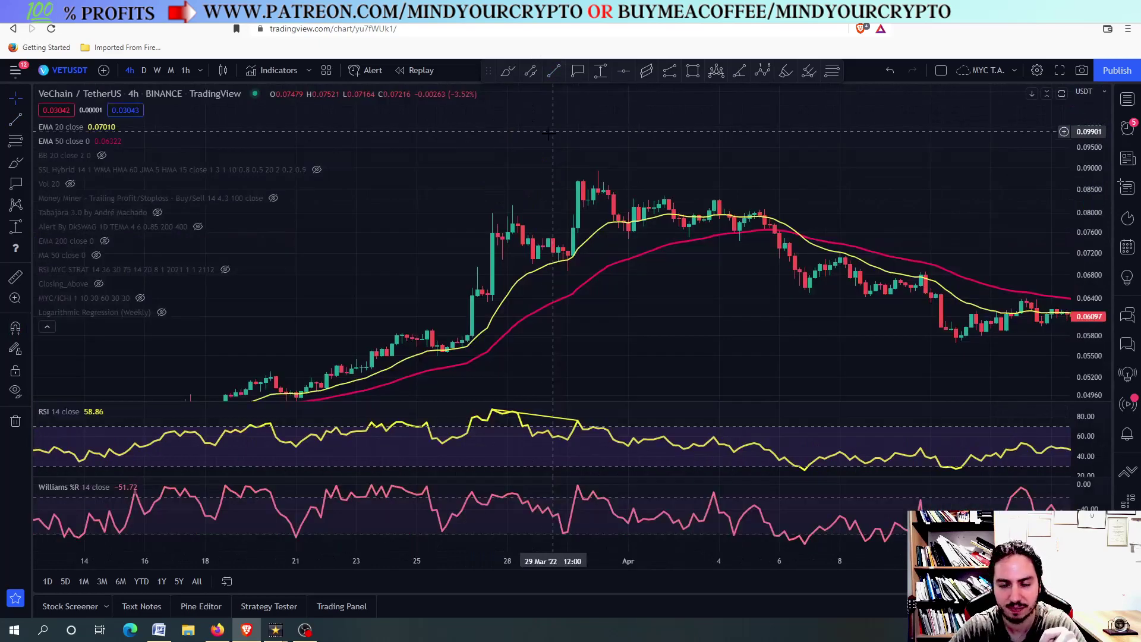
Step: Compare the RSI trend line with the late-March price peak on the 4h chart, and examine the price moves back to February and early March
scroll(493, 240, down, 2)
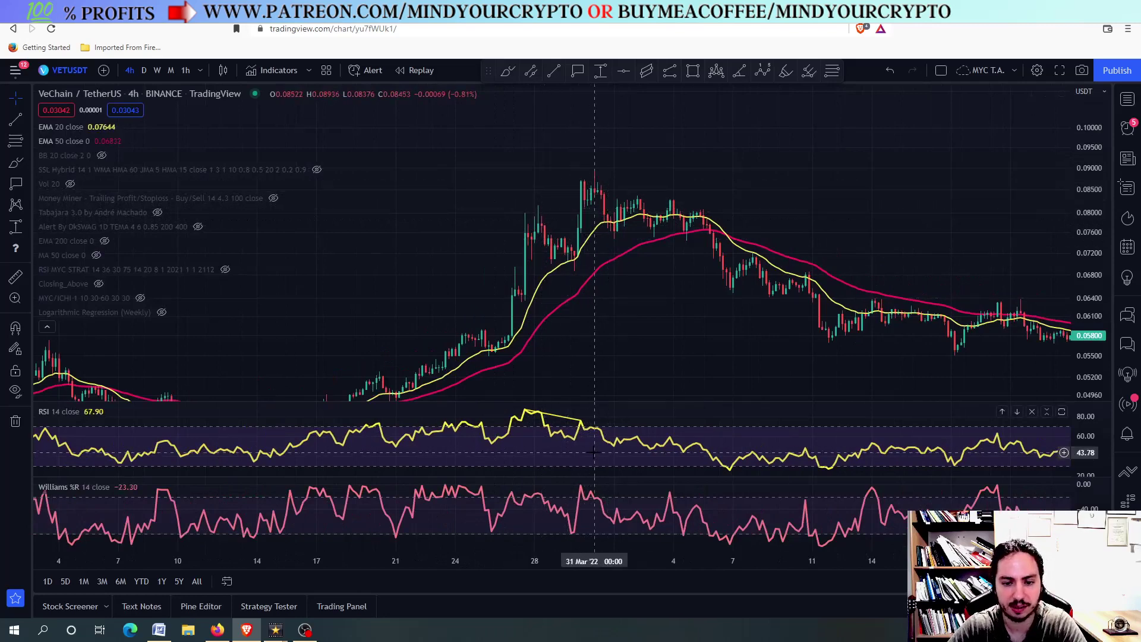
double_click(538, 453)
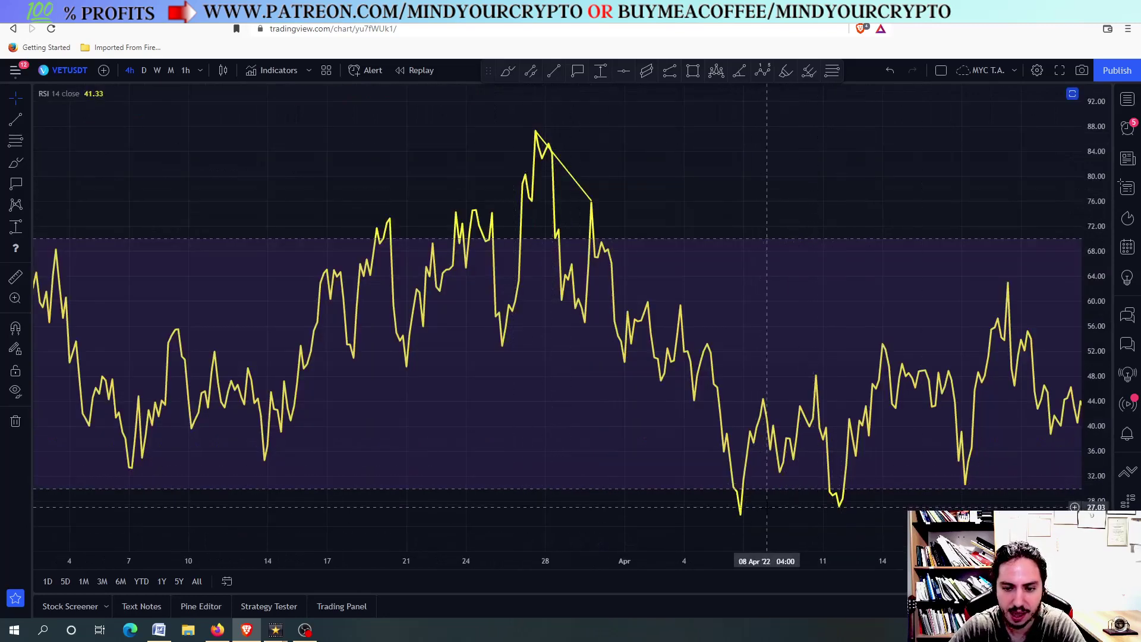
double_click(742, 251)
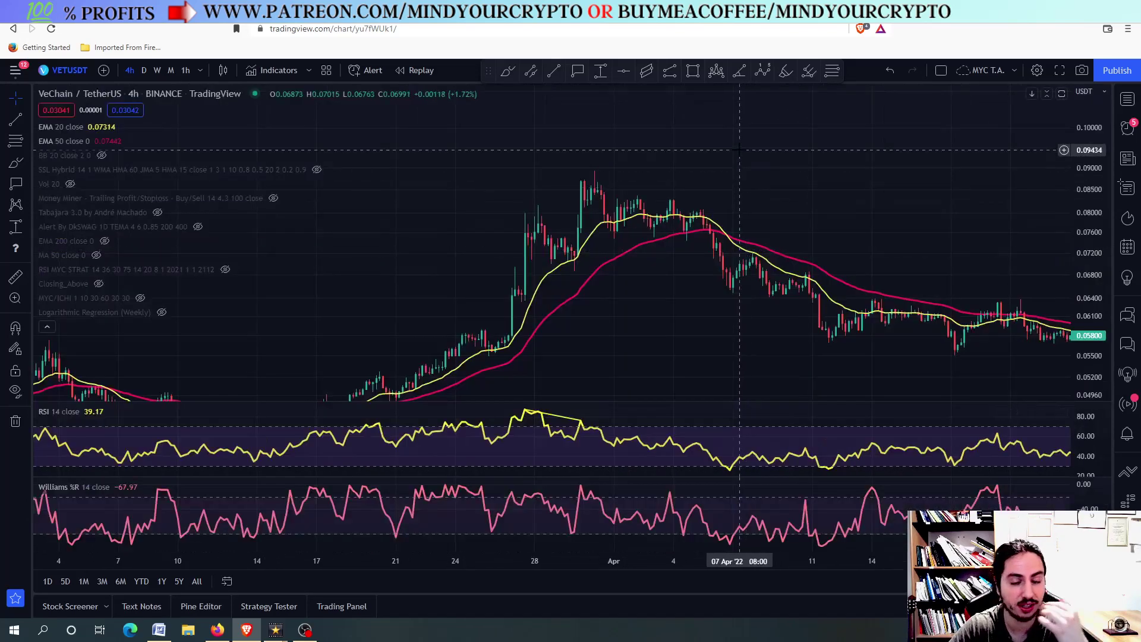
scroll(591, 205, down, 5)
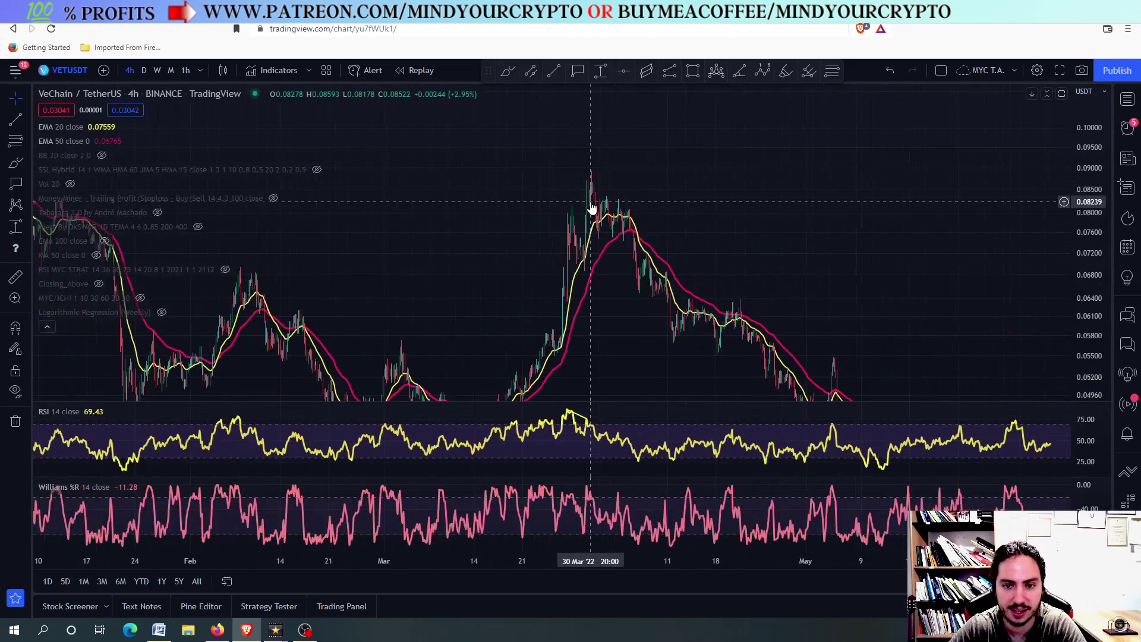
scroll(383, 176, up, 2)
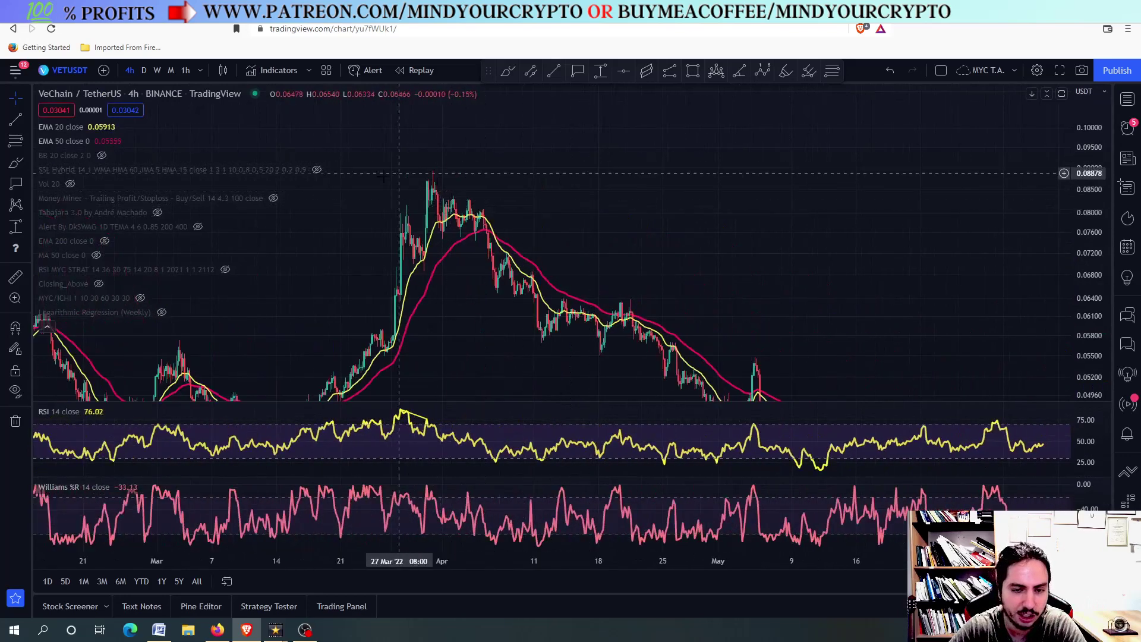
scroll(383, 177, up, 2)
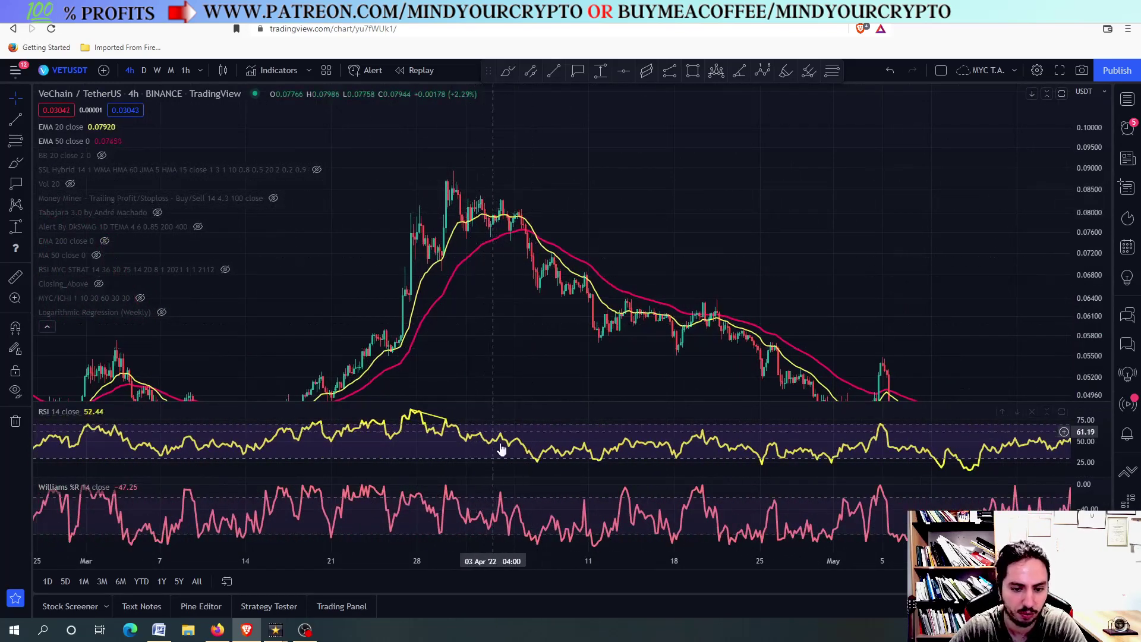
scroll(505, 457, down, 2)
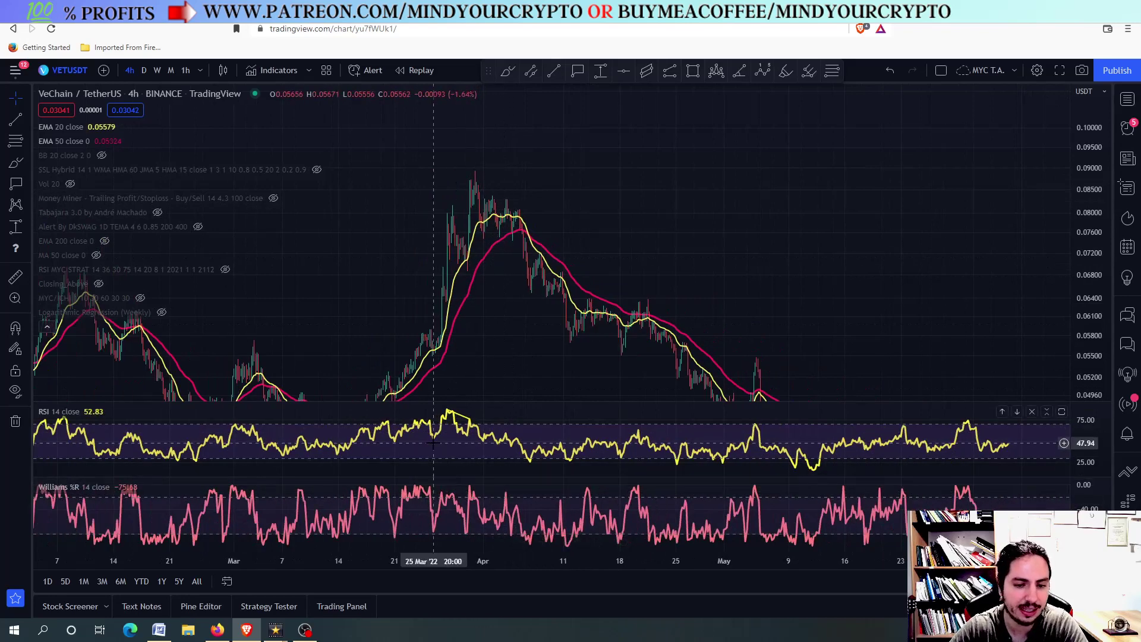
drag(452, 452, 713, 428)
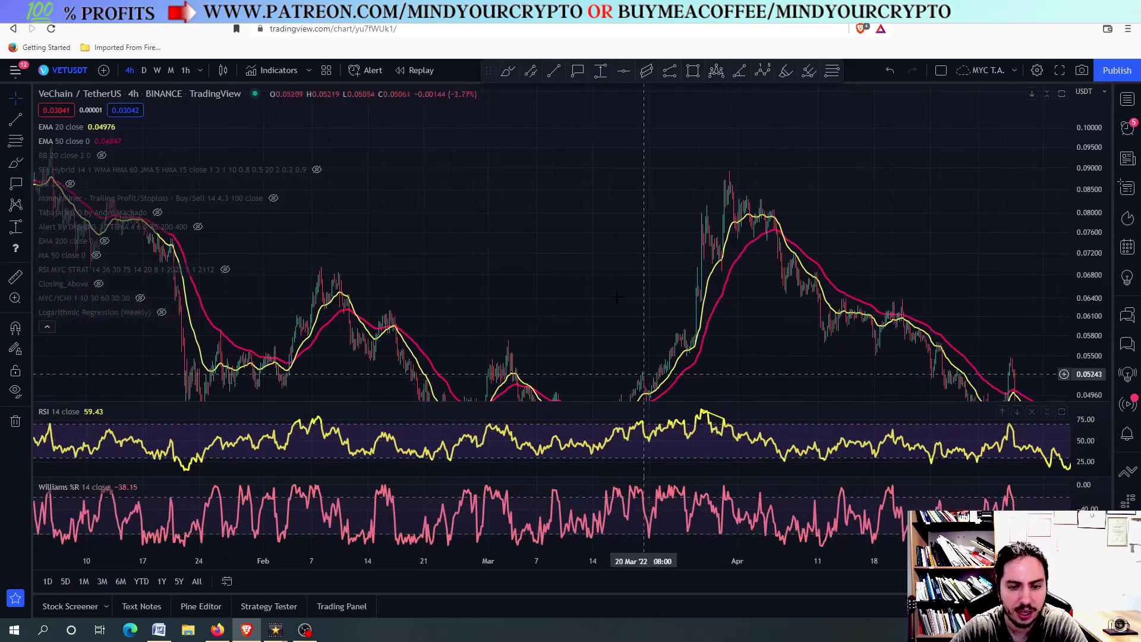
scroll(489, 296, up, 3)
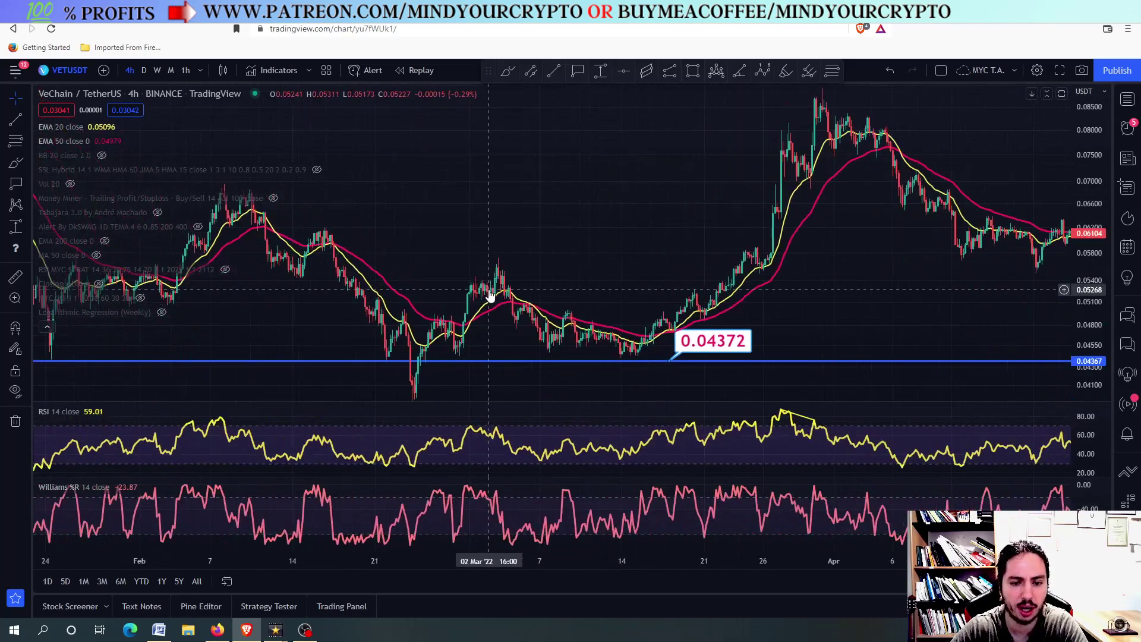
Step: Circle the early-March peaks in the maximized Williams %R pane with the Brush, stroke their decline, and show the matching price candles
double_click(473, 505)
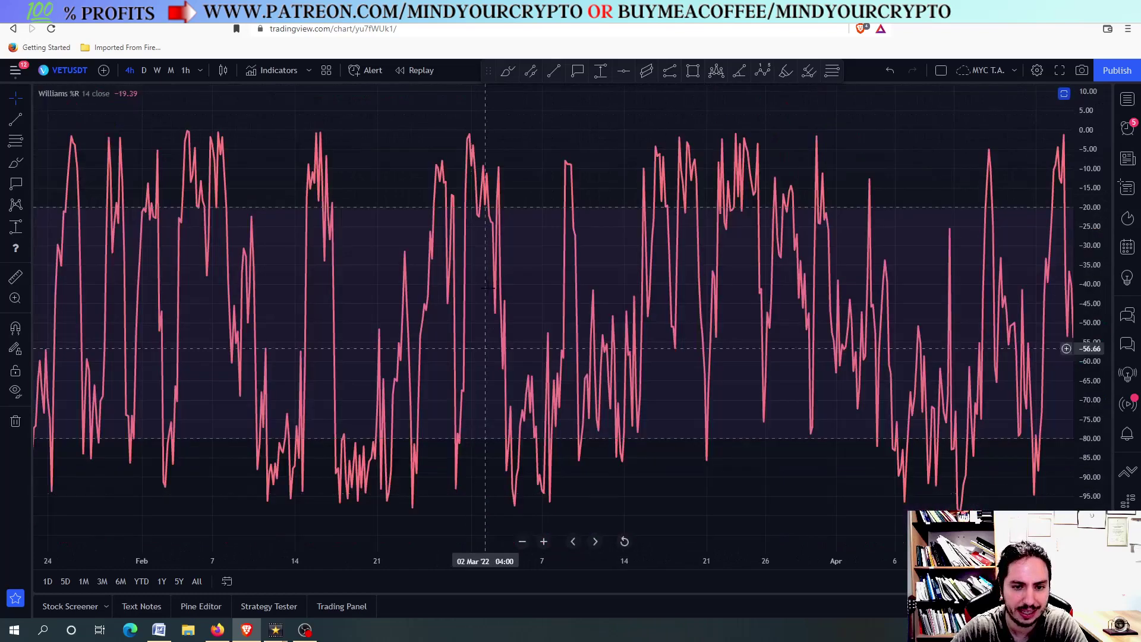
scroll(473, 199, up, 5)
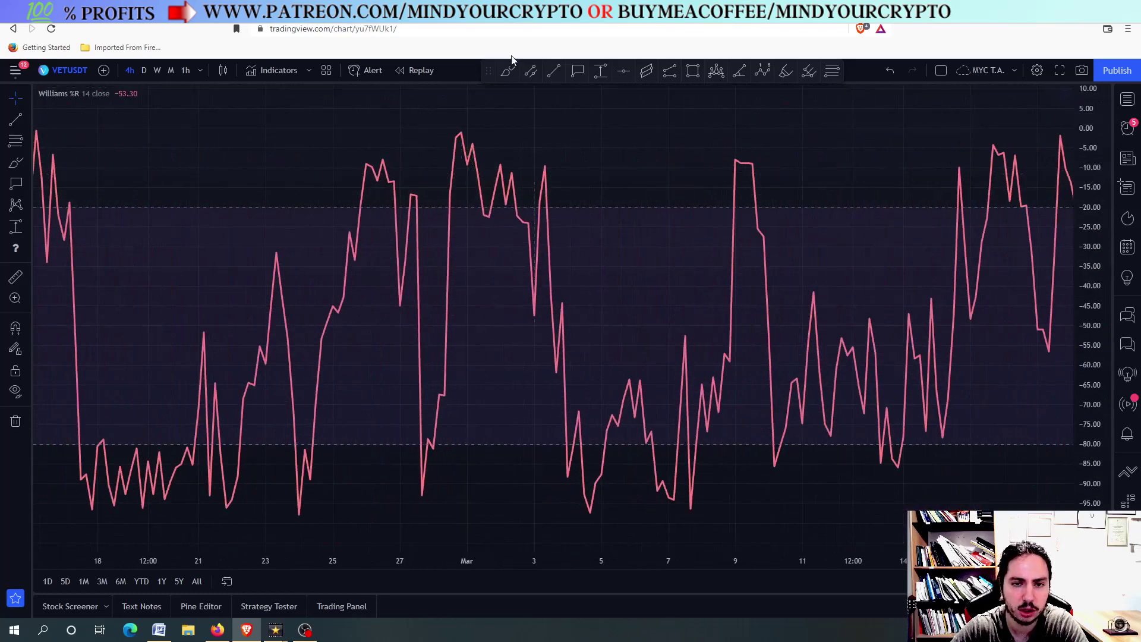
mouse_move(426, 156)
mouse_down()
mouse_move(535, 168)
mouse_move(452, 178)
mouse_move(533, 171)
mouse_up()
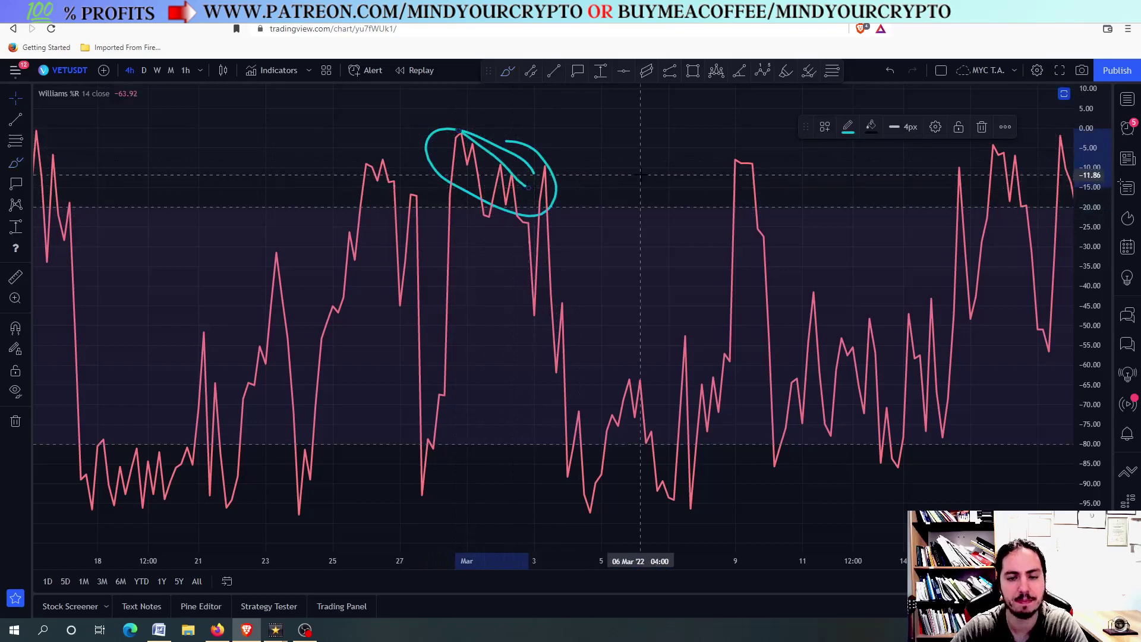
double_click(642, 176)
double_click(551, 331)
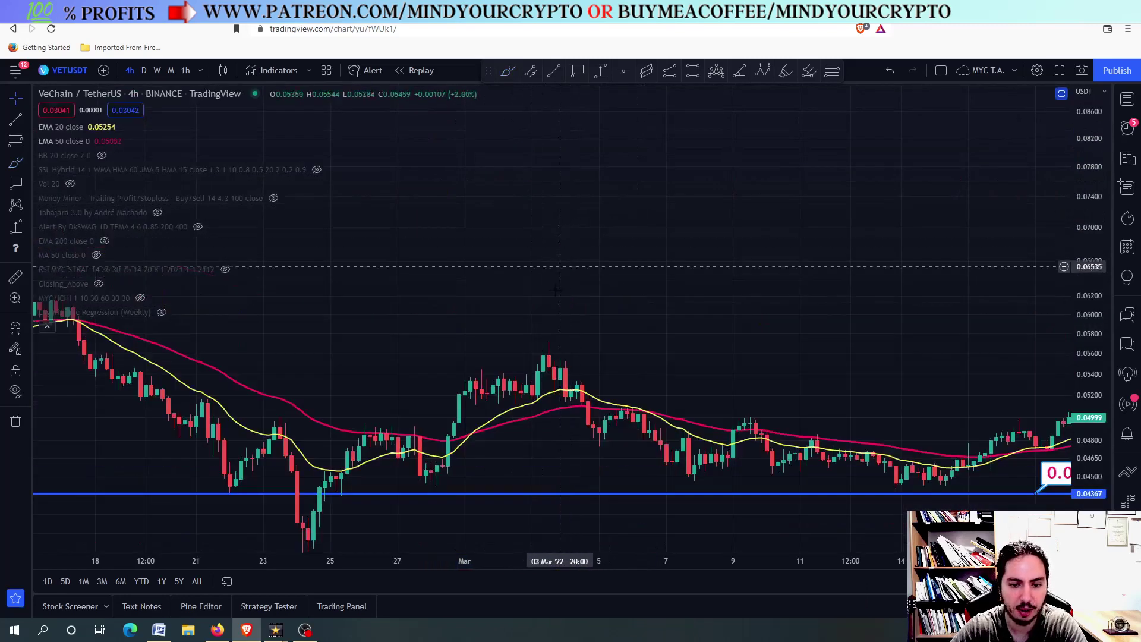
Step: Circle the early-March peaks in the maximized RSI pane with the Brush, and delete that circle
scroll(551, 331, down, 3)
scroll(551, 330, down, 2)
double_click(550, 343)
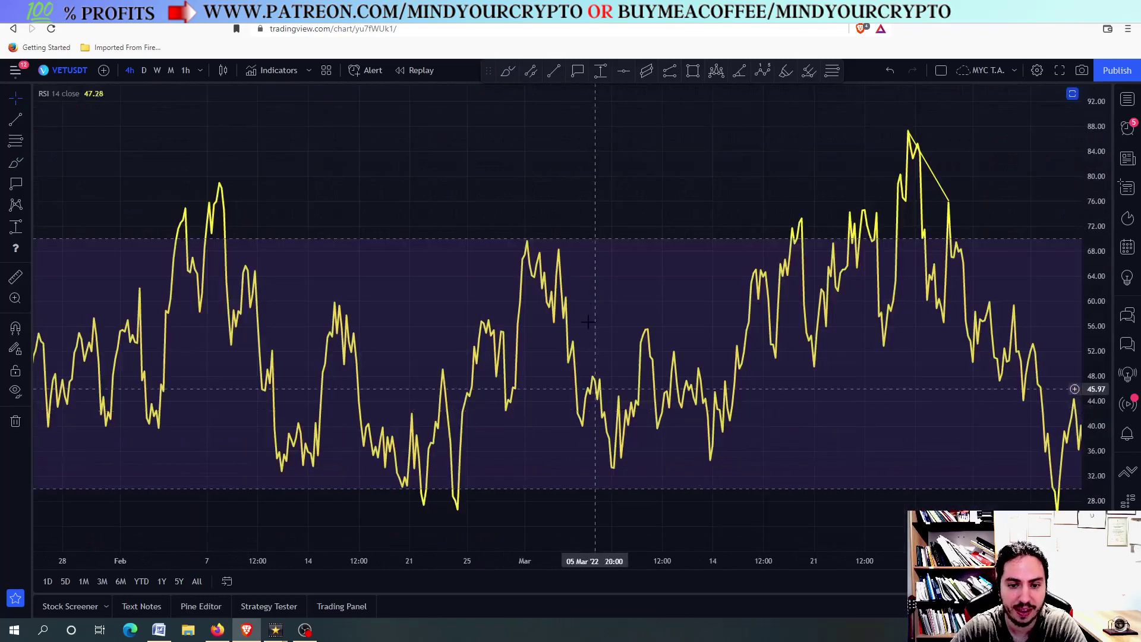
double_click(517, 426)
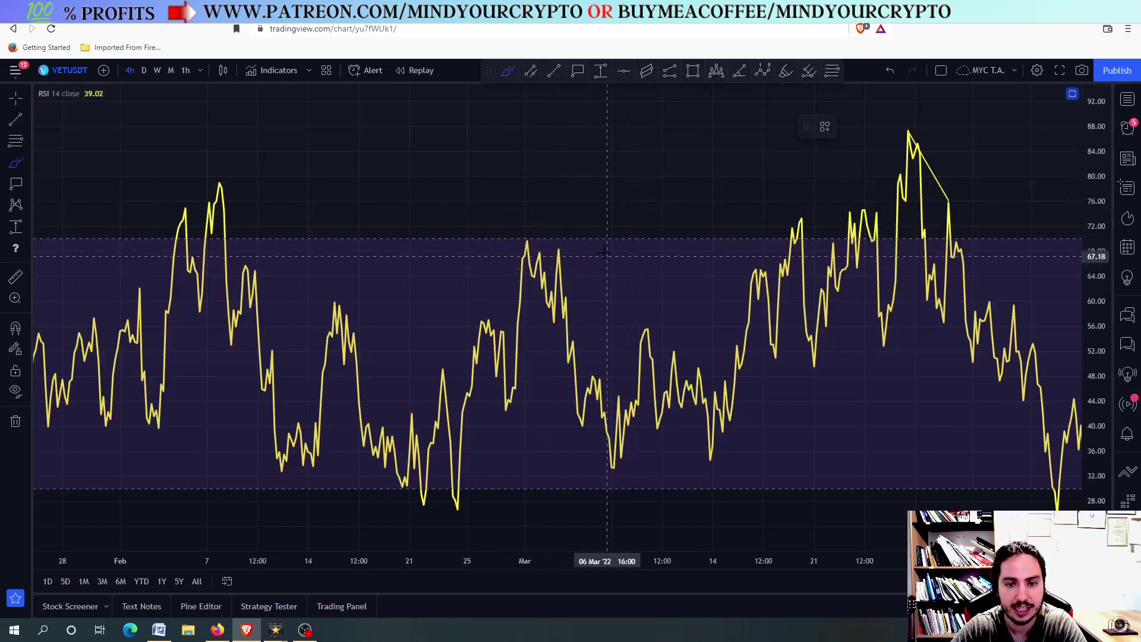
mouse_move(605, 252)
mouse_down()
mouse_move(527, 227)
mouse_move(590, 273)
mouse_move(595, 237)
mouse_up()
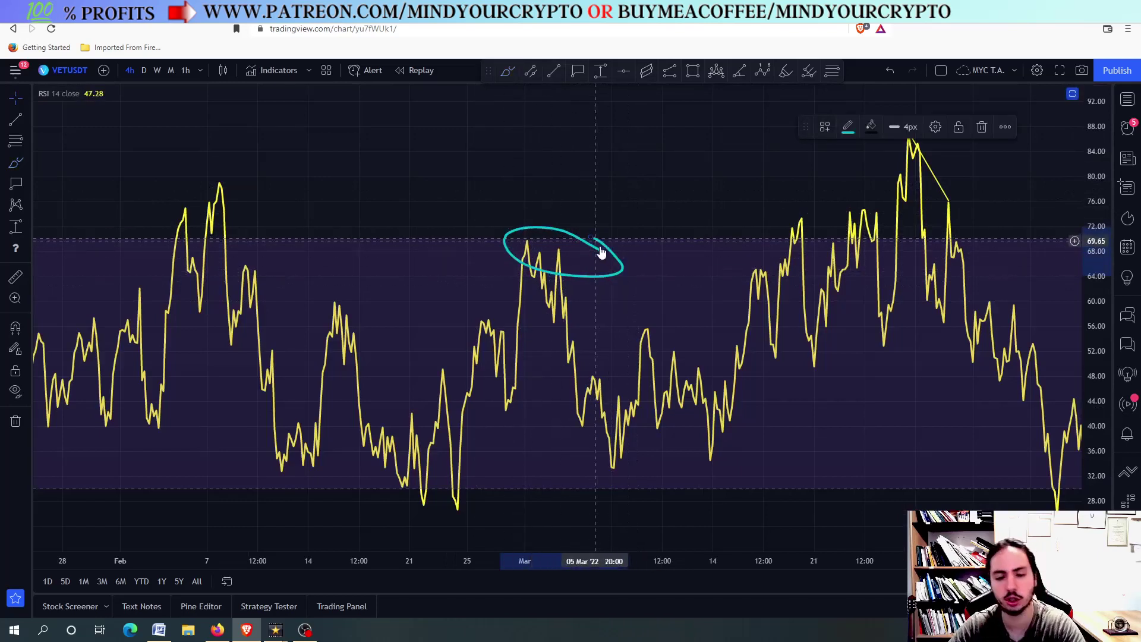
key(Delete)
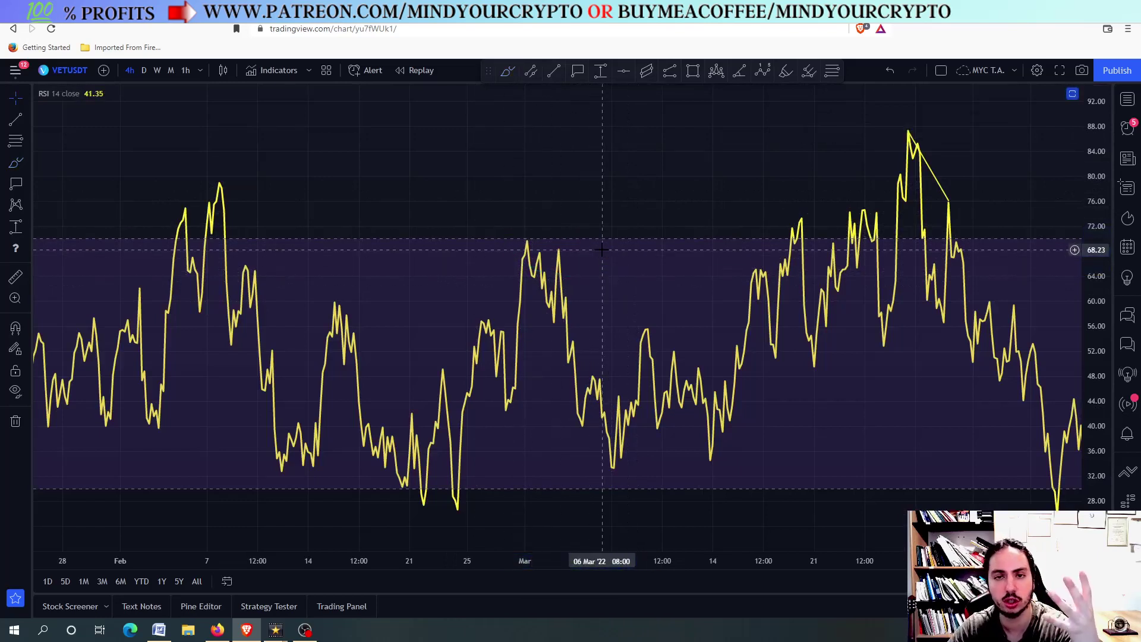
double_click(602, 250)
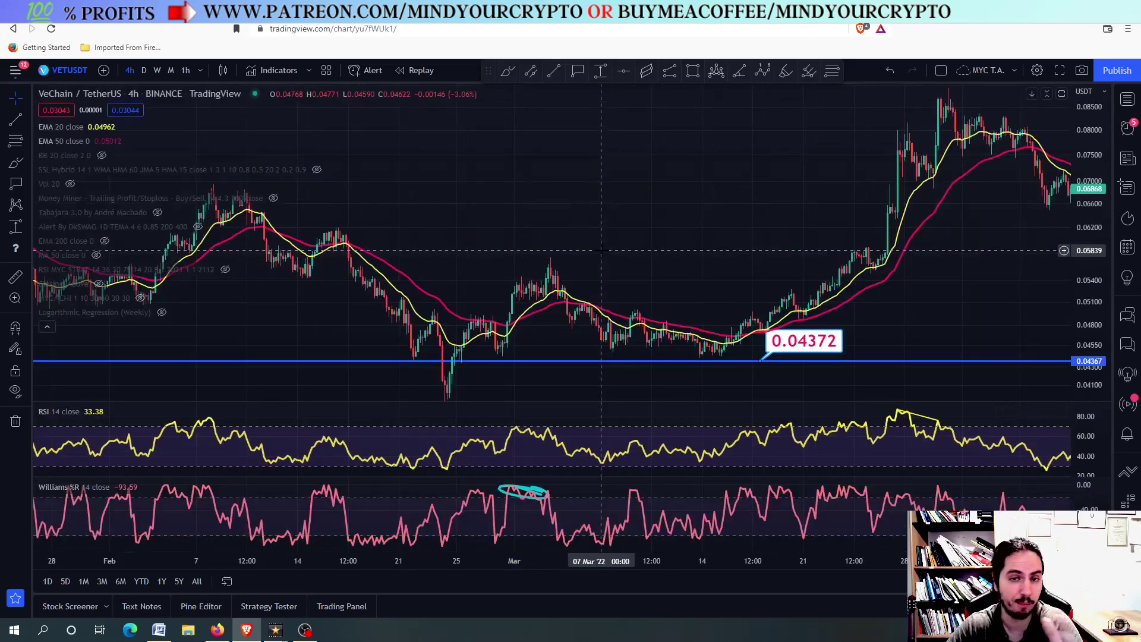
Step: Remove the brush circle and the falling stroke from the early-March peaks in the Williams %R pane, and restore the full chart layout
double_click(599, 508)
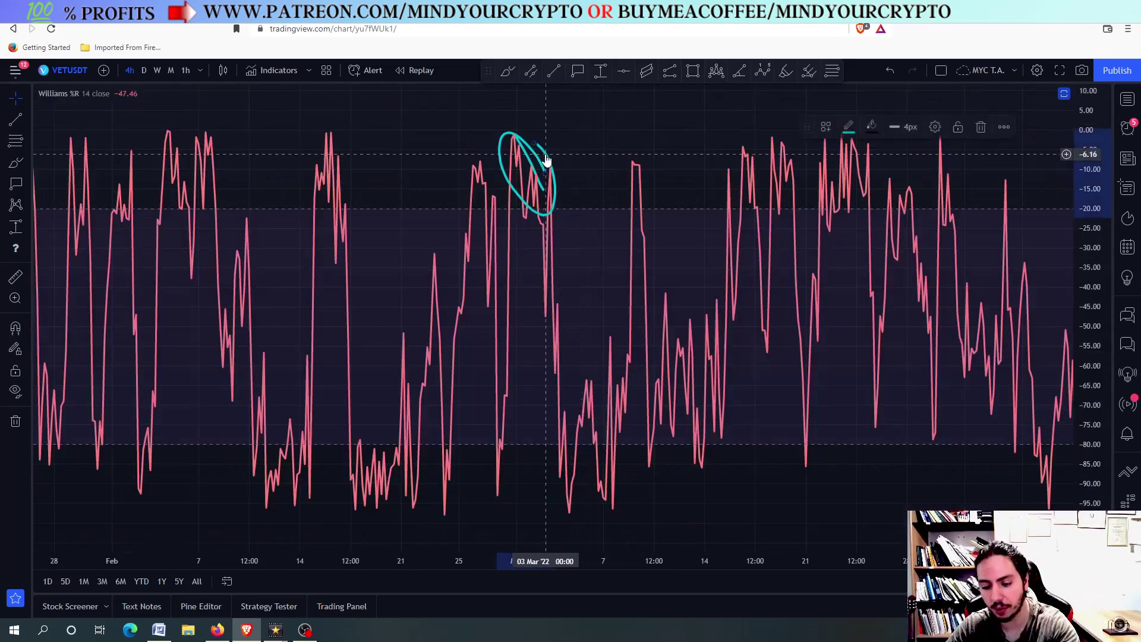
key(ctrl+z)
click(524, 153)
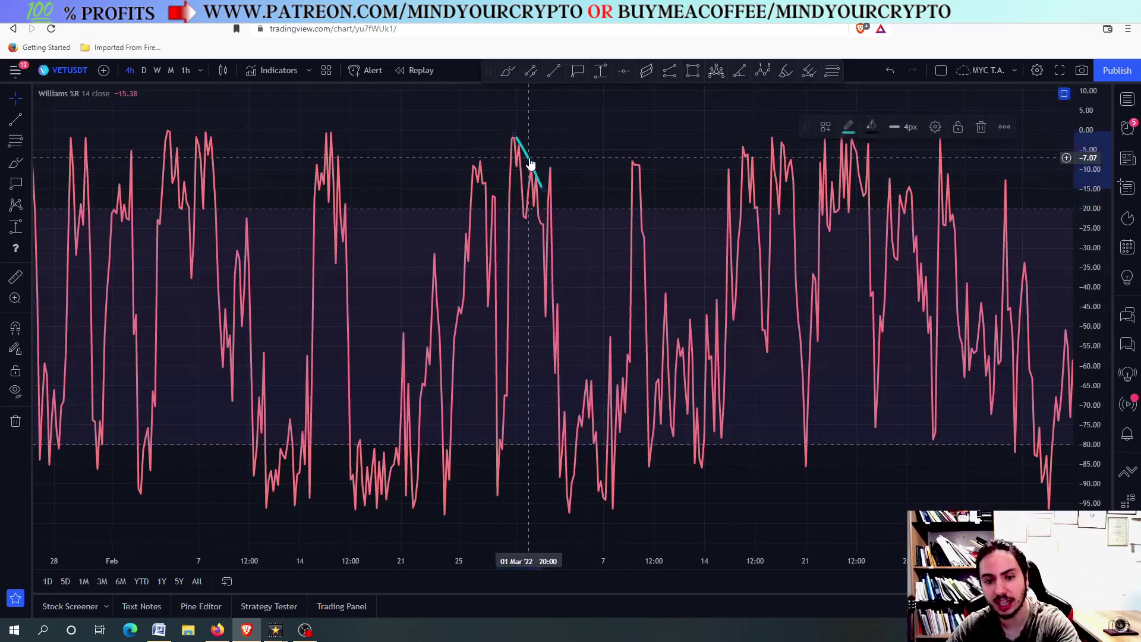
key(Delete)
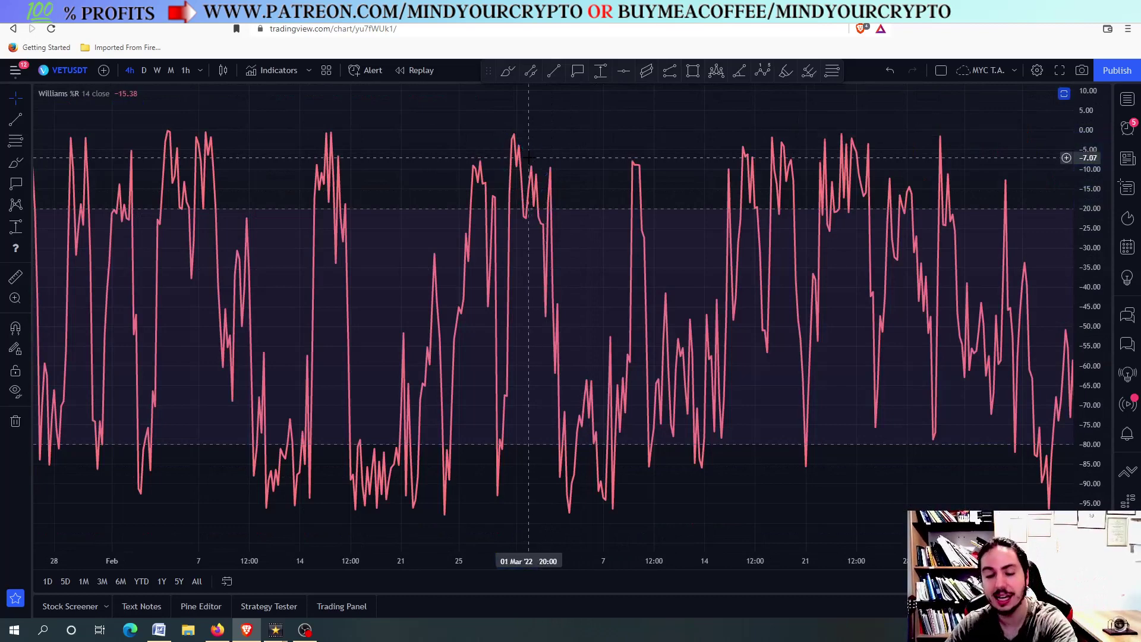
double_click(582, 128)
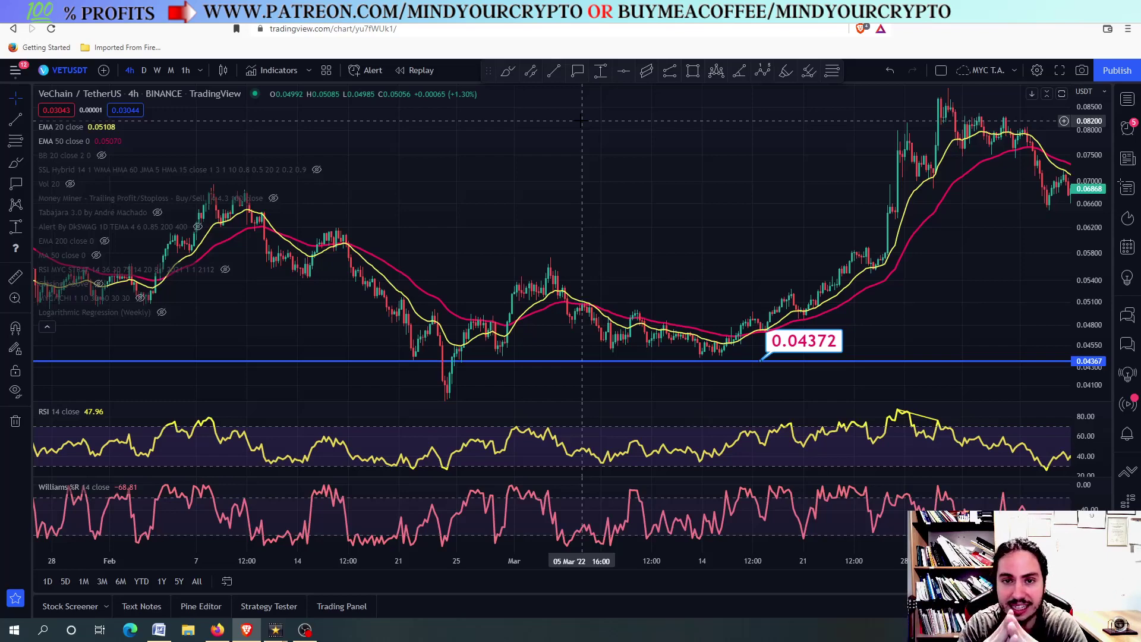
Step: Examine the late-March price peak and the following decline on the 4h chart against the RSI and Williams %R curves
scroll(651, 224, down, 6)
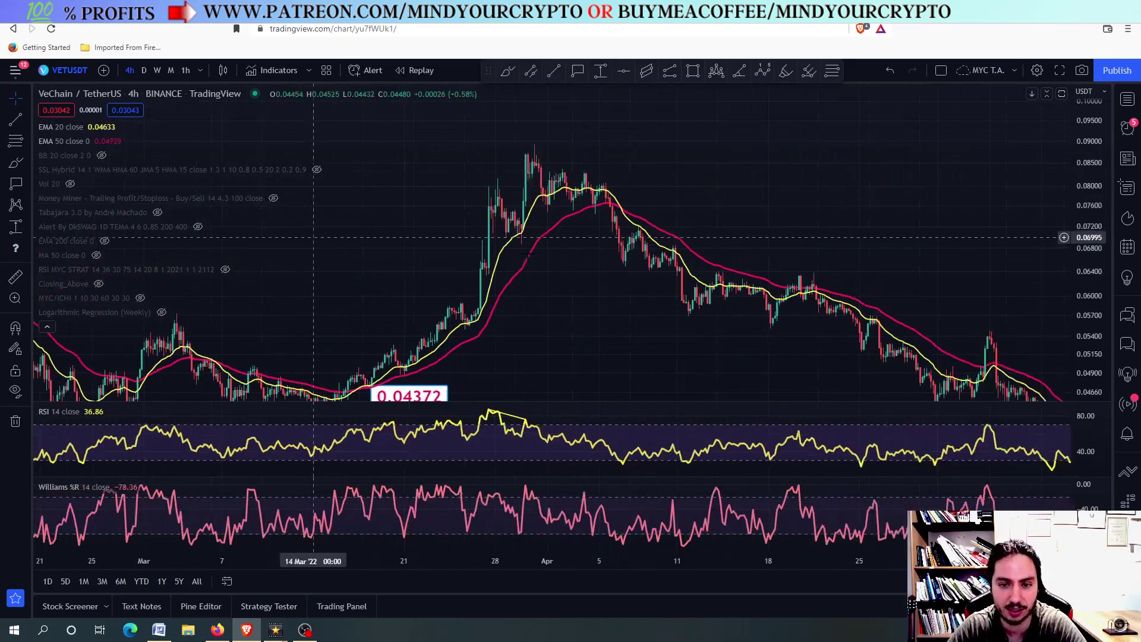
scroll(651, 223, down, 3)
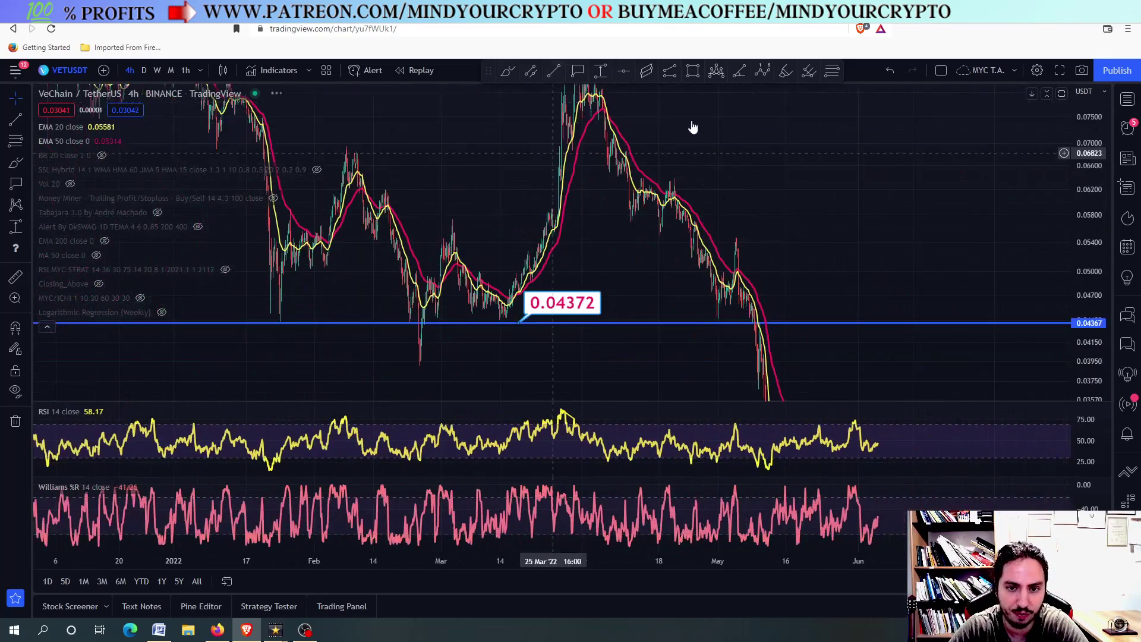
scroll(581, 186, up, 5)
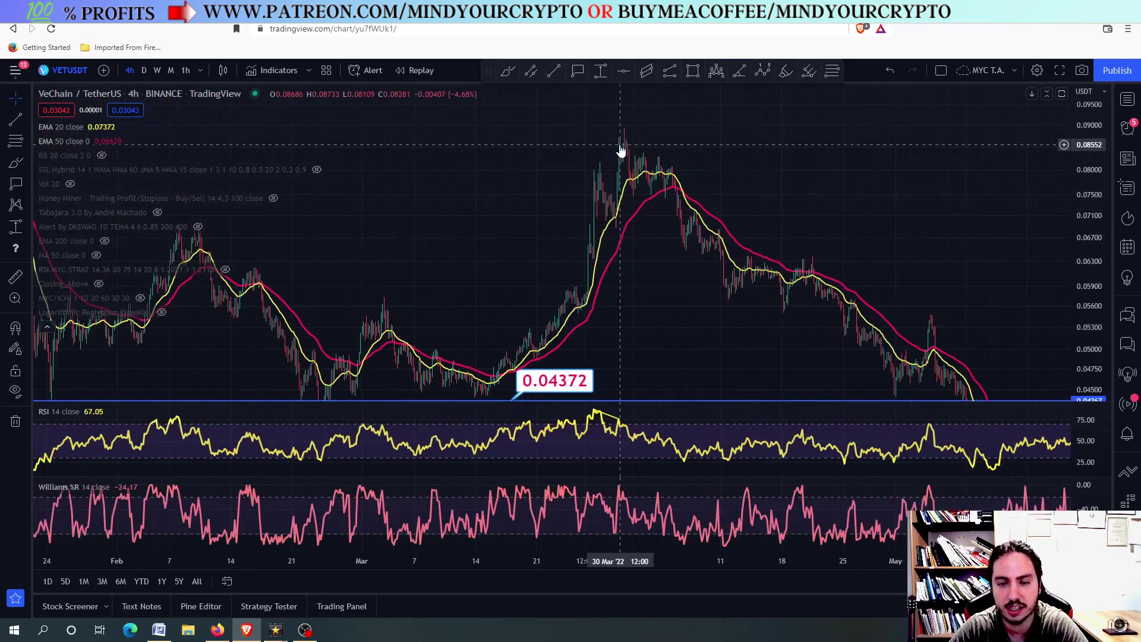
scroll(621, 153, down, 3)
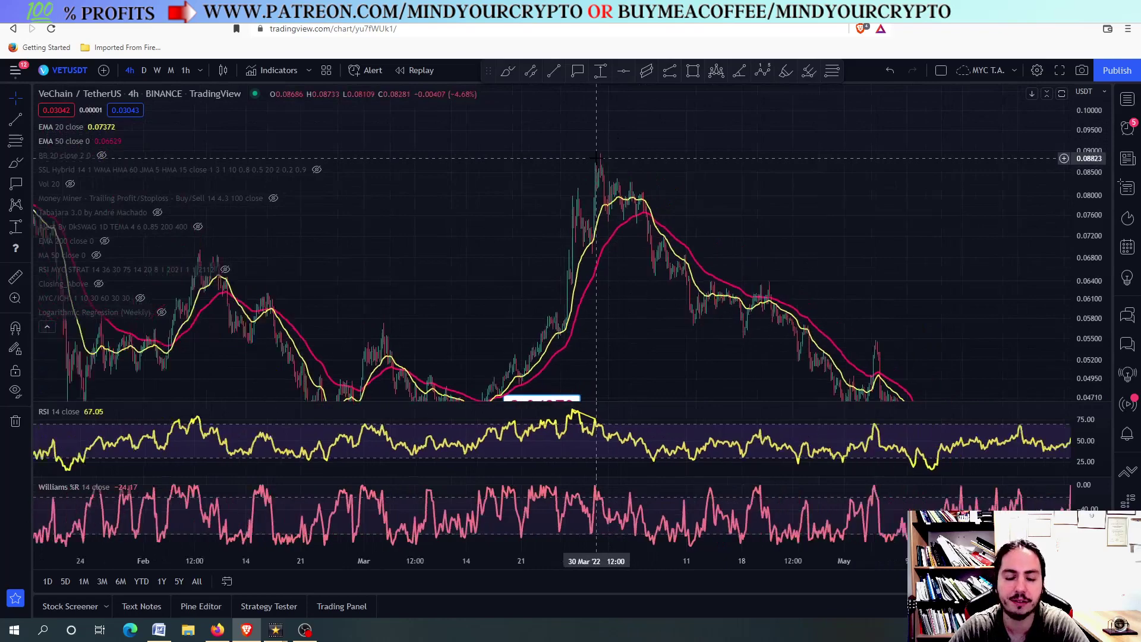
scroll(598, 156, down, 3)
drag(644, 145, 655, 344)
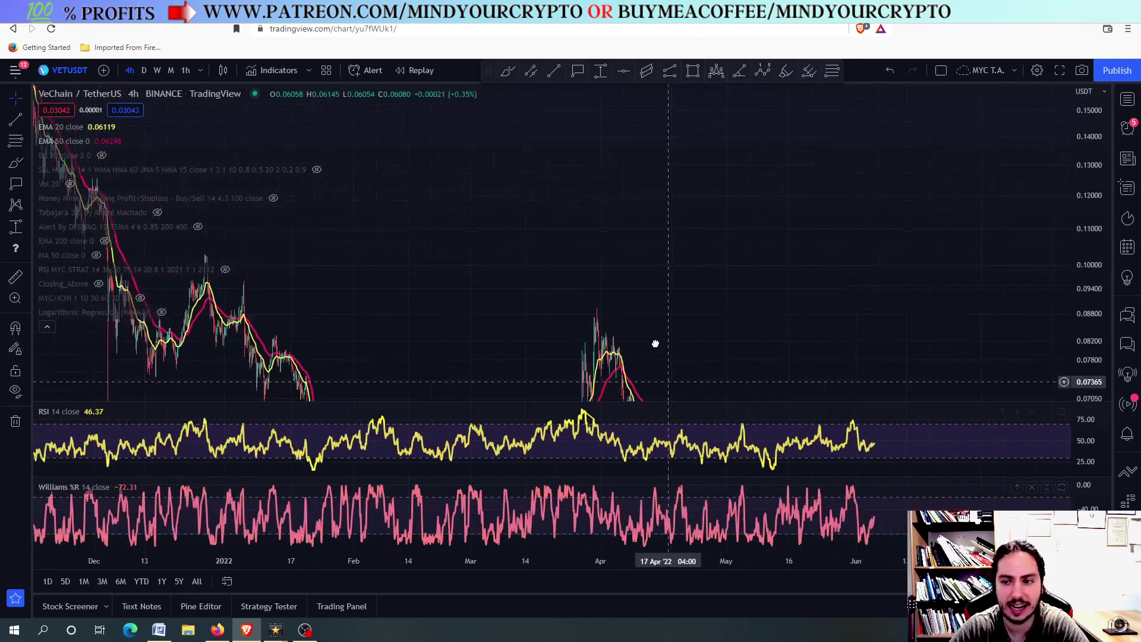
scroll(655, 343, up, 3)
scroll(594, 256, up, 3)
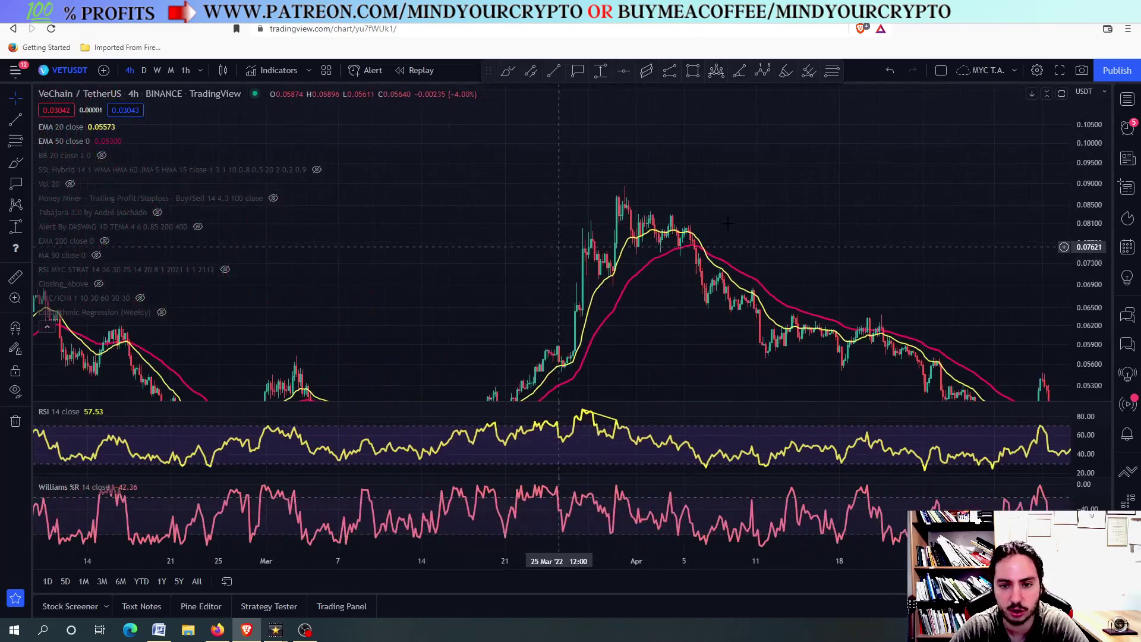
drag(619, 236, 583, 155)
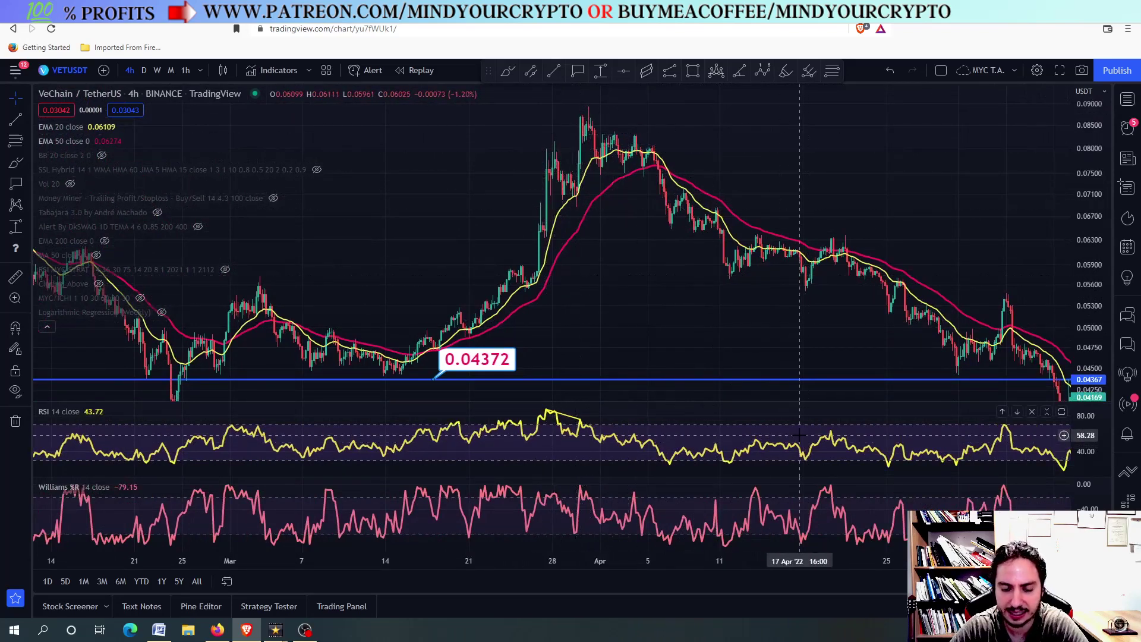
Step: Compare the early-April RSI lows in the maximized RSI pane with the price candles of the same dates
double_click(800, 436)
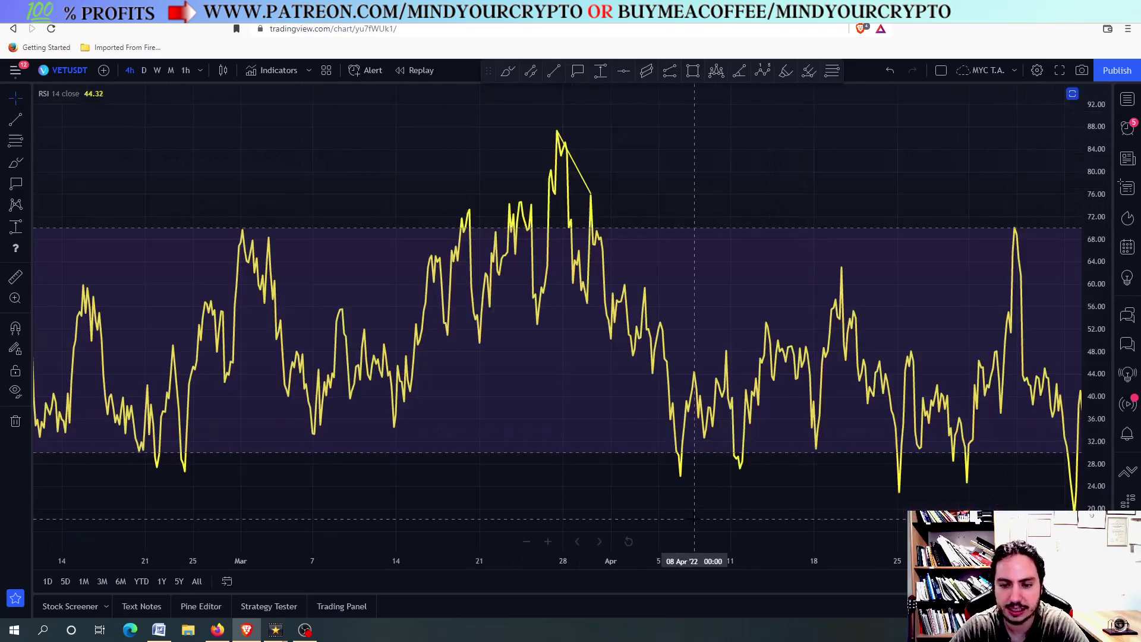
double_click(716, 486)
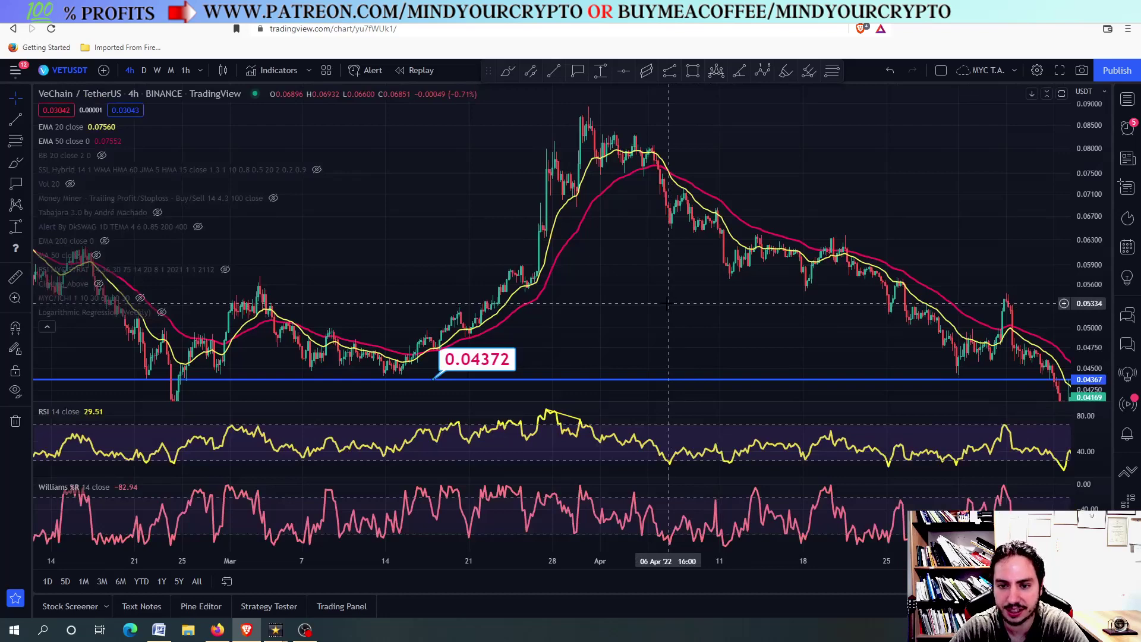
double_click(730, 436)
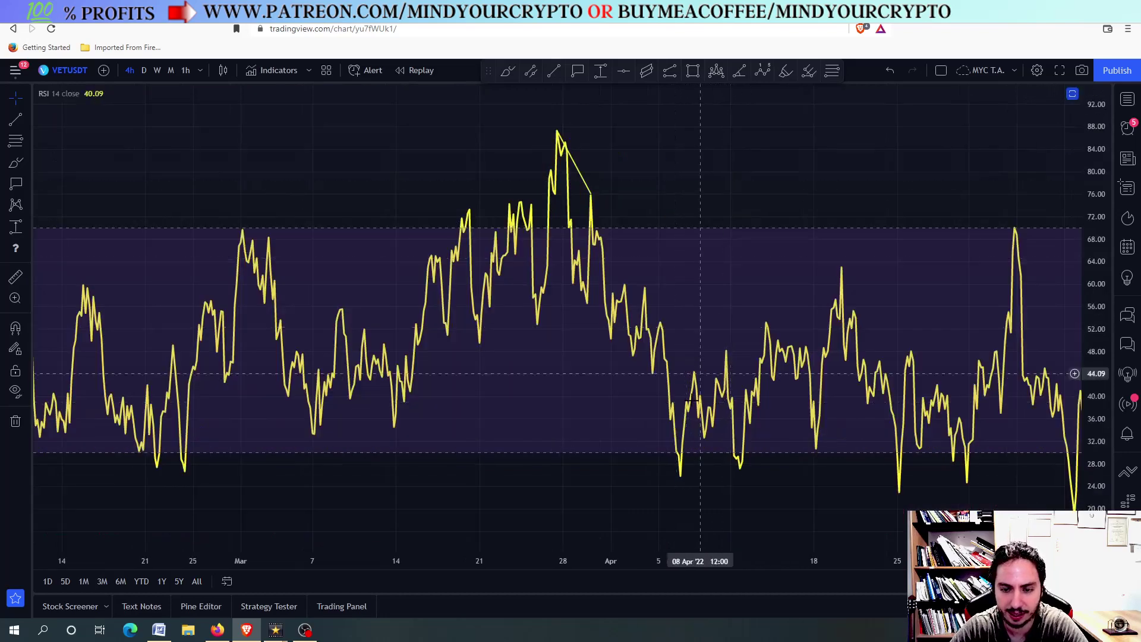
Step: Draw a rising trend line under the two oversold RSI lows of early to mid April in the maximized 4h RSI pane
double_click(760, 306)
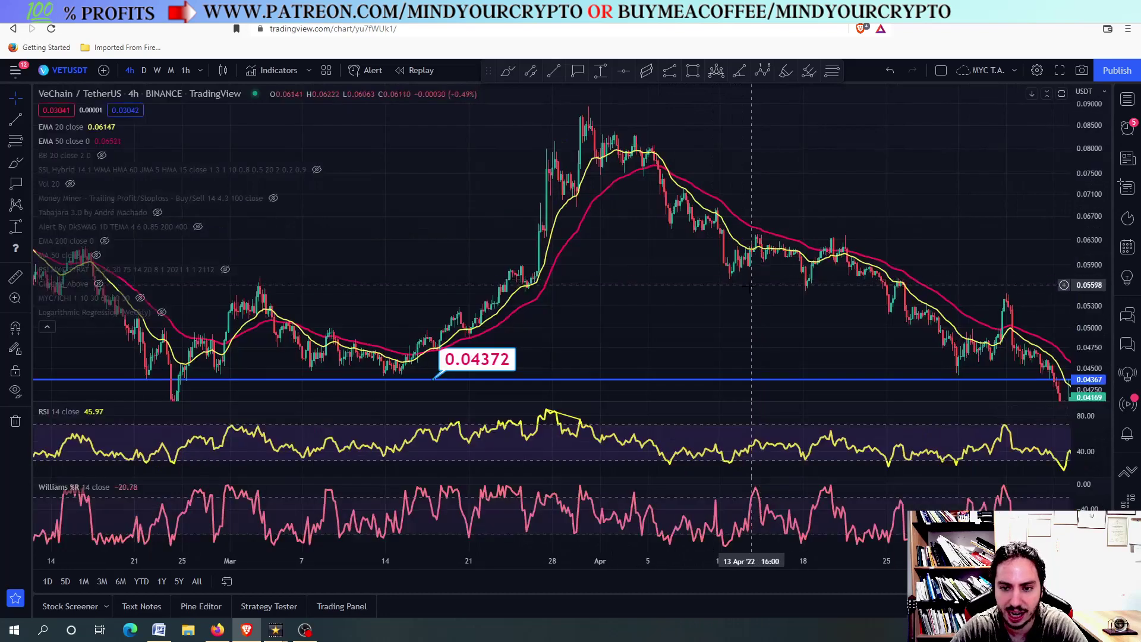
drag(767, 196, 612, 190)
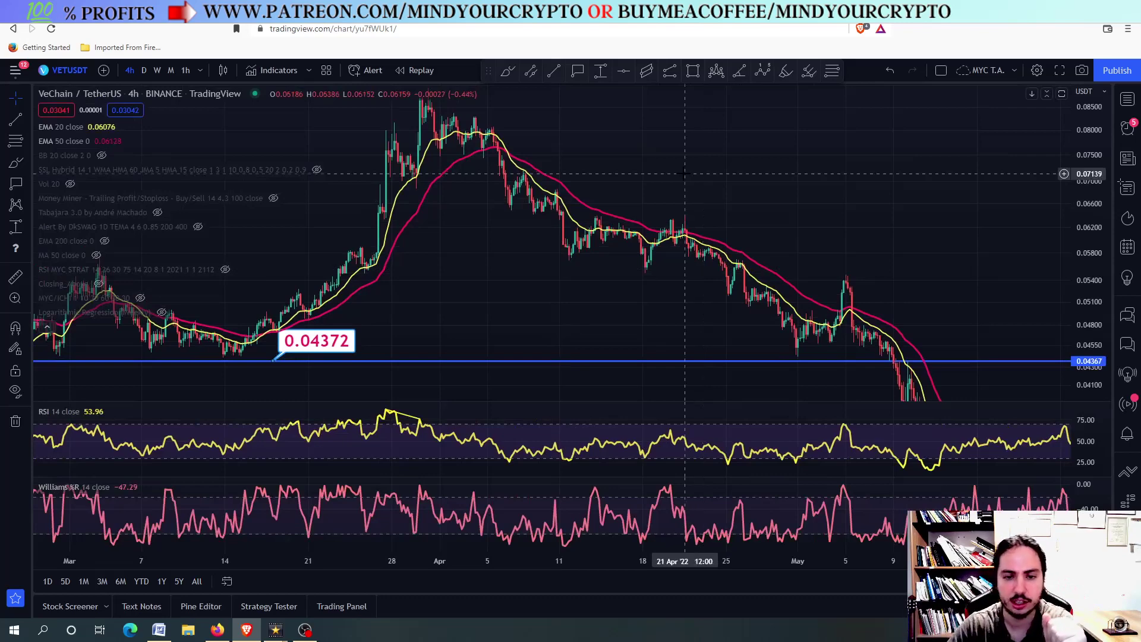
double_click(564, 440)
scroll(562, 403, up, 5)
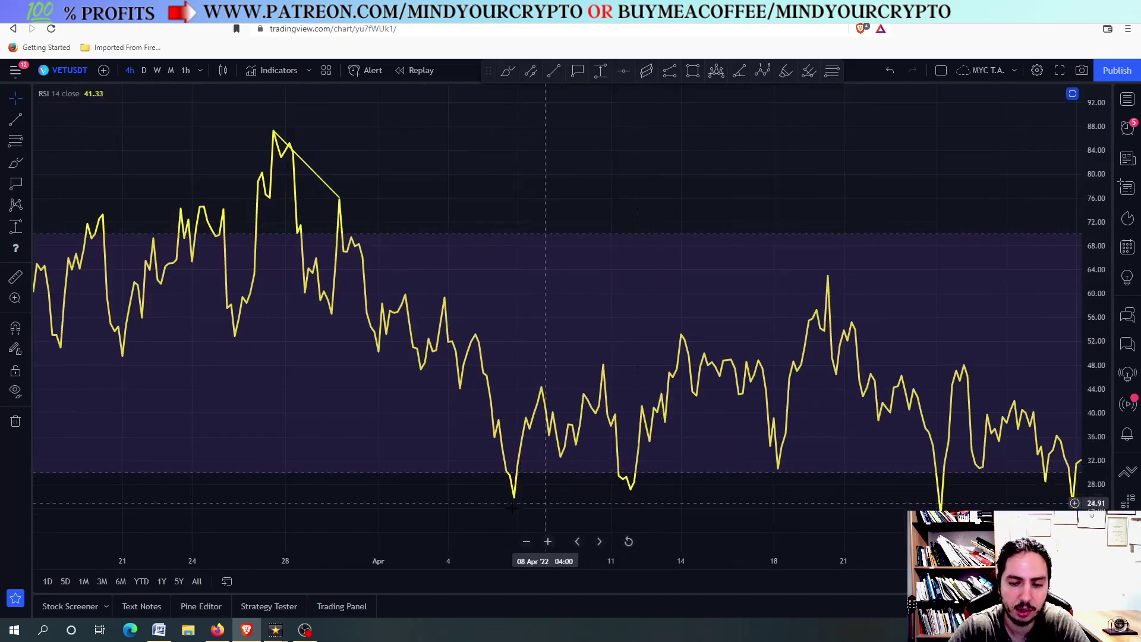
scroll(624, 476, down, 3)
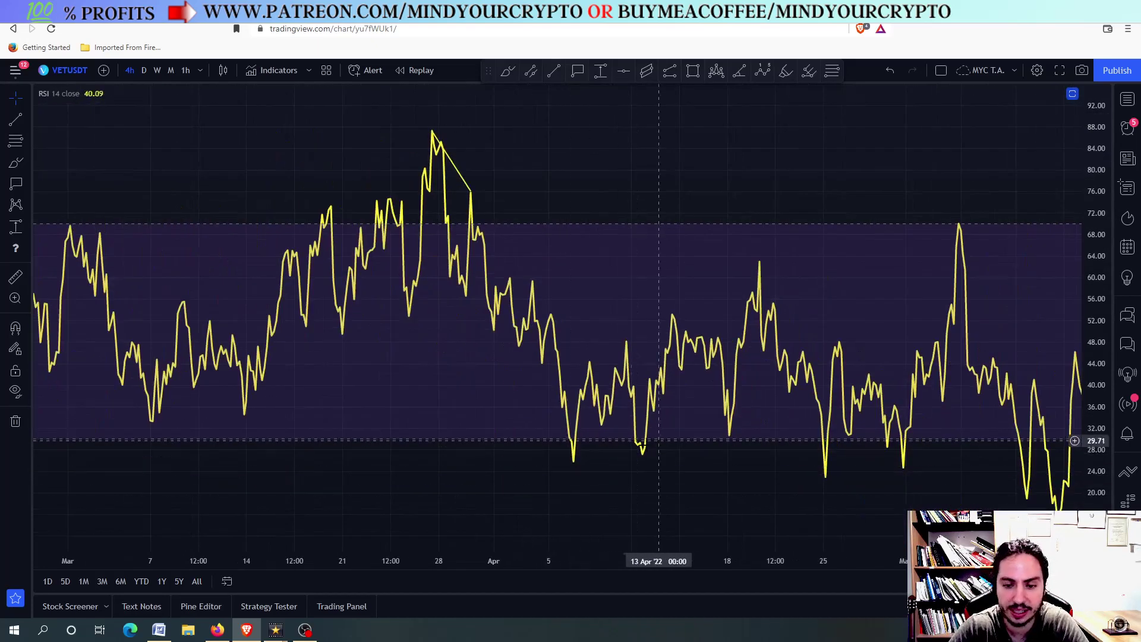
click(554, 72)
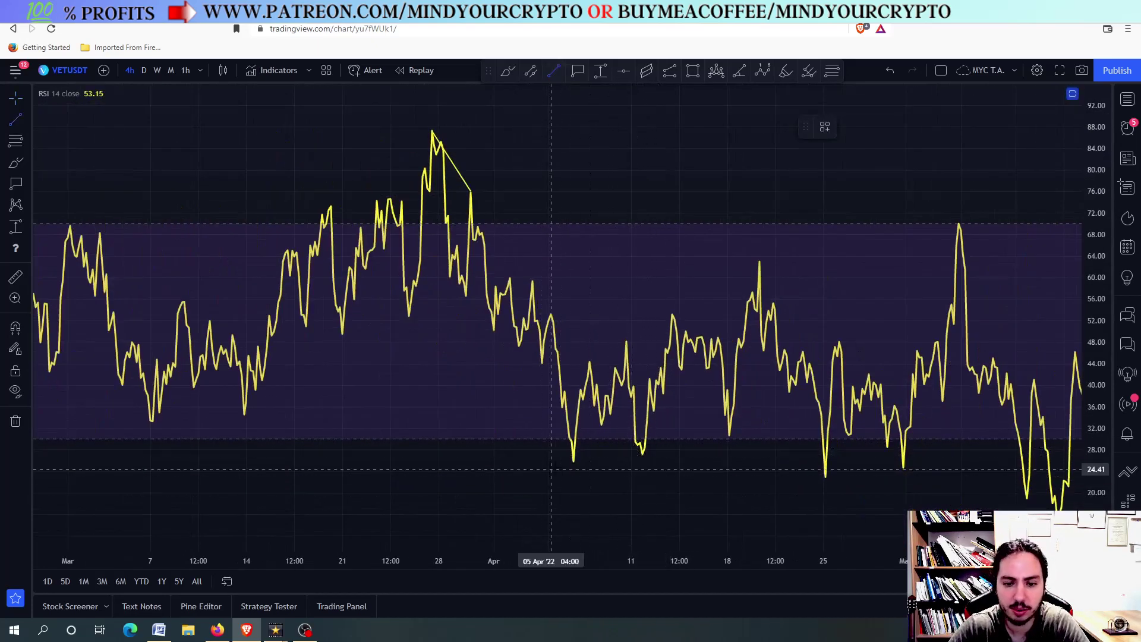
click(574, 464)
click(644, 453)
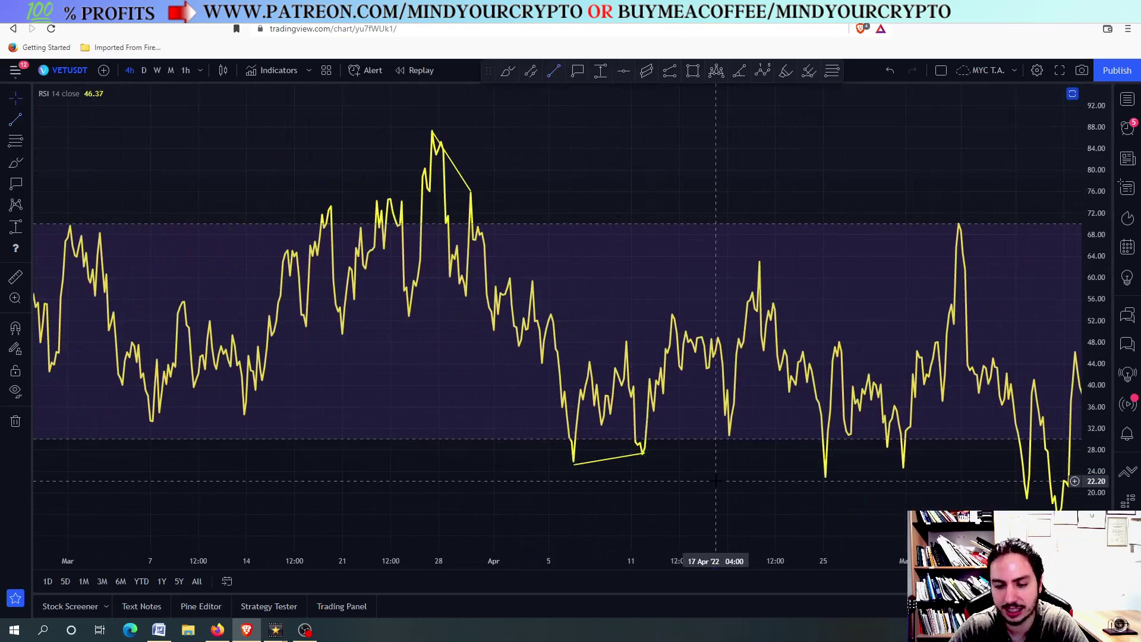
Step: Compare the 4h RSI with the daily RSI, examining the daily peak and lows from March to May 2022, and restore the full chart layout
click(144, 70)
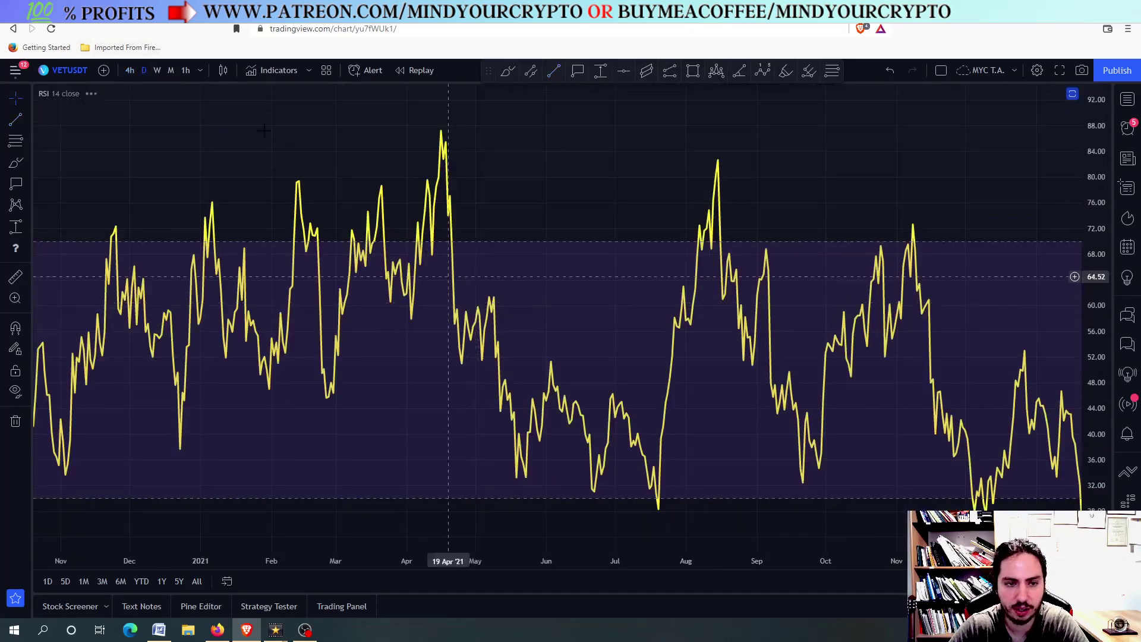
click(130, 70)
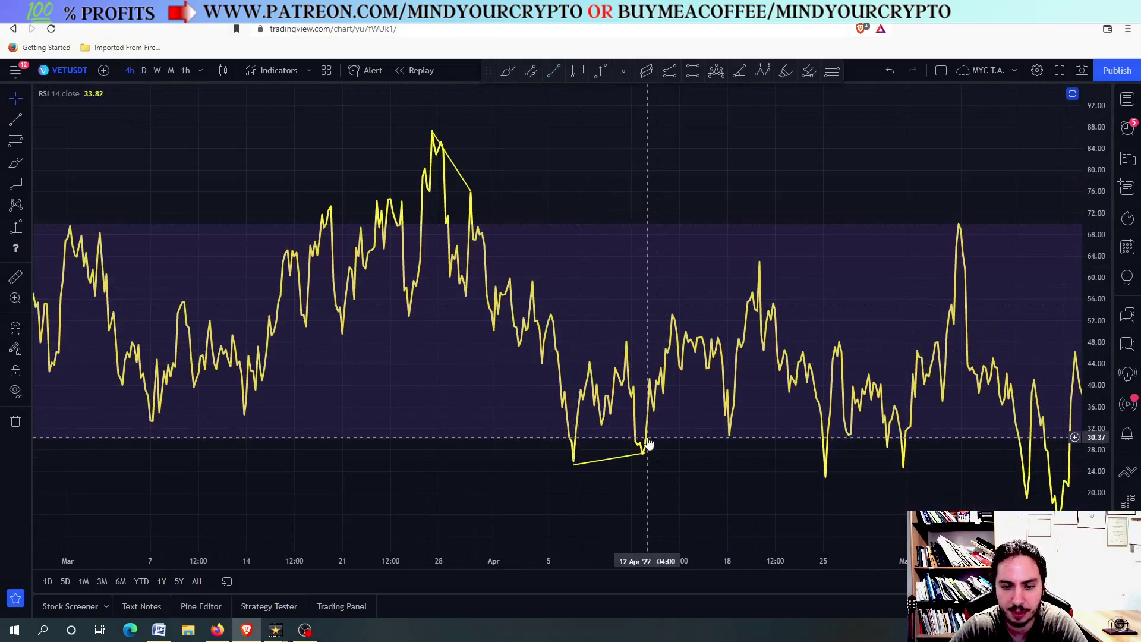
click(144, 71)
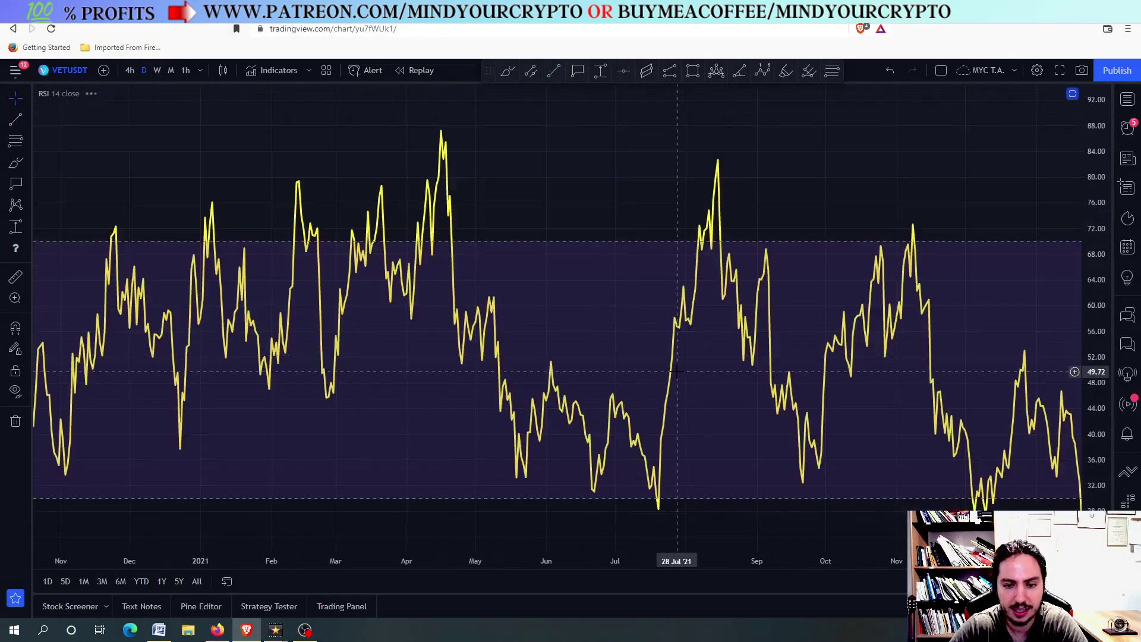
drag(585, 350, 331, 357)
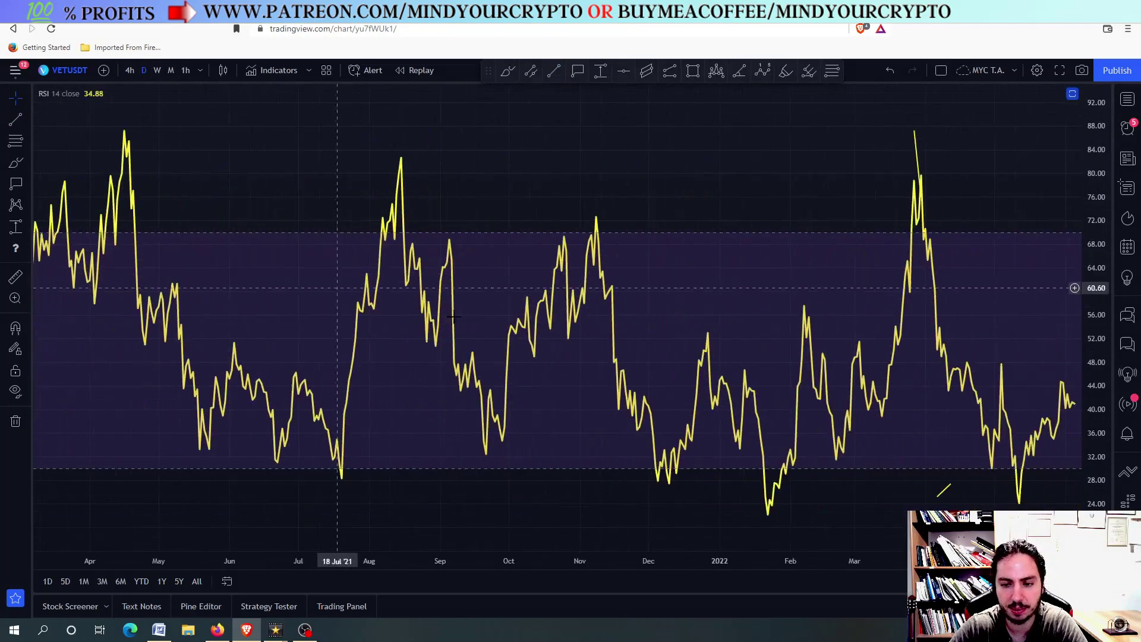
scroll(664, 368, down, 2)
drag(681, 362, 398, 294)
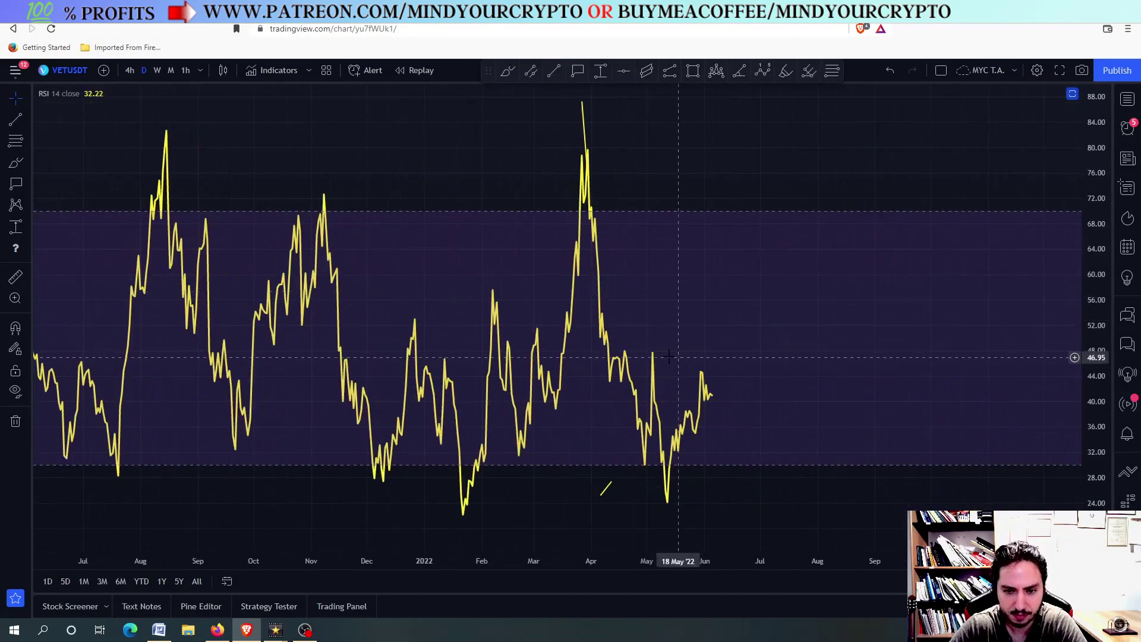
scroll(622, 351, up, 2)
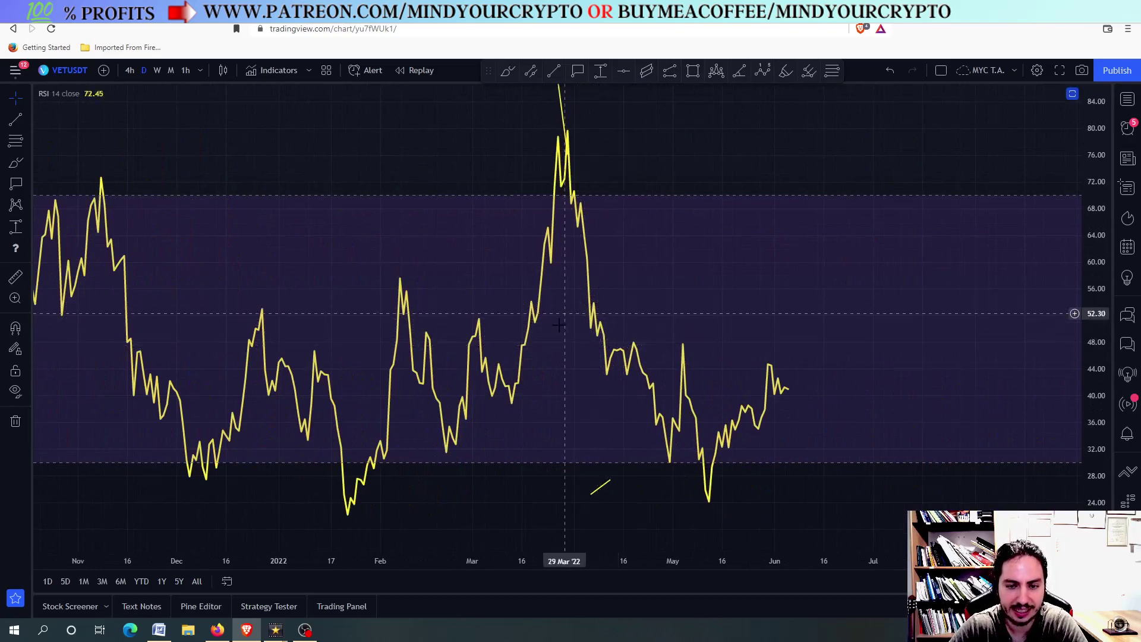
double_click(639, 286)
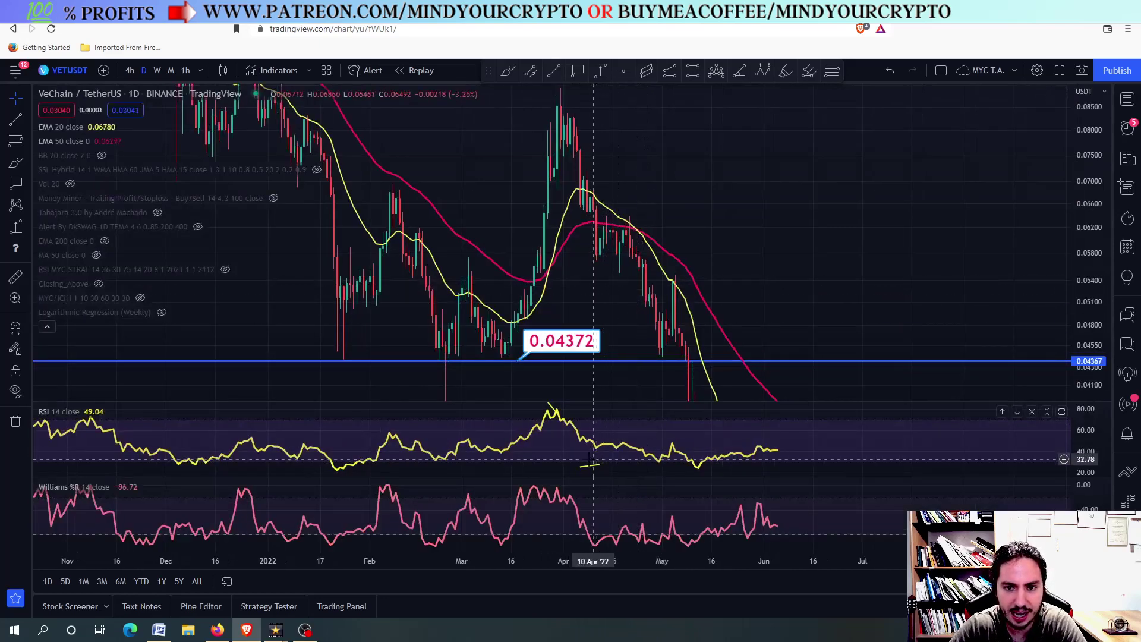
Step: Examine the April lows in the maximized daily Williams %R pane, and return to the full chart layout
double_click(593, 512)
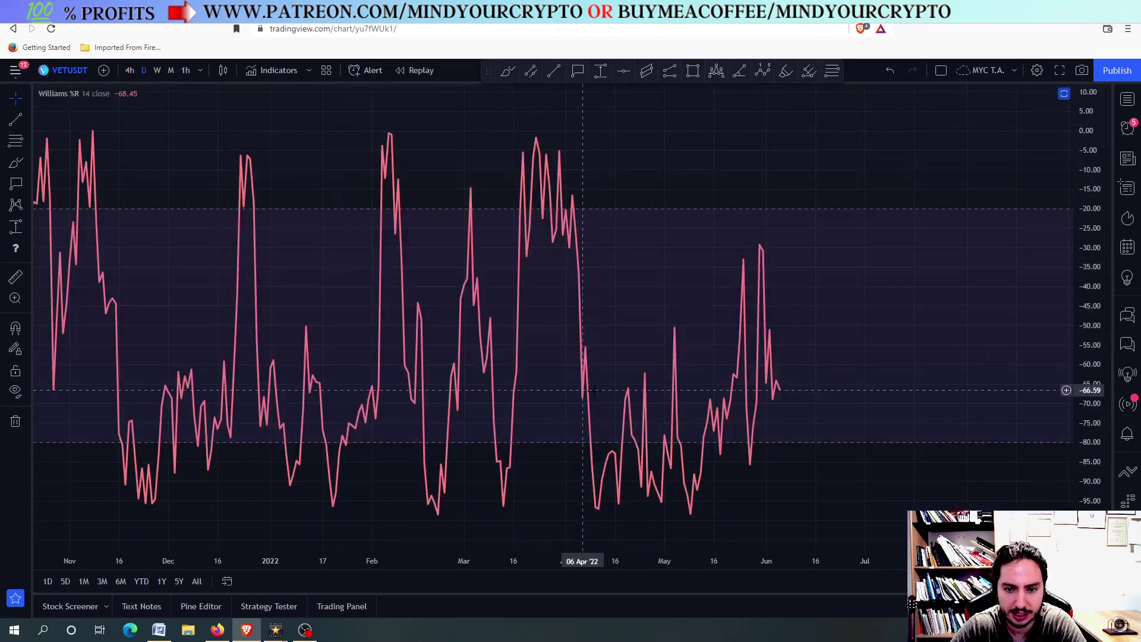
scroll(588, 372, up, 2)
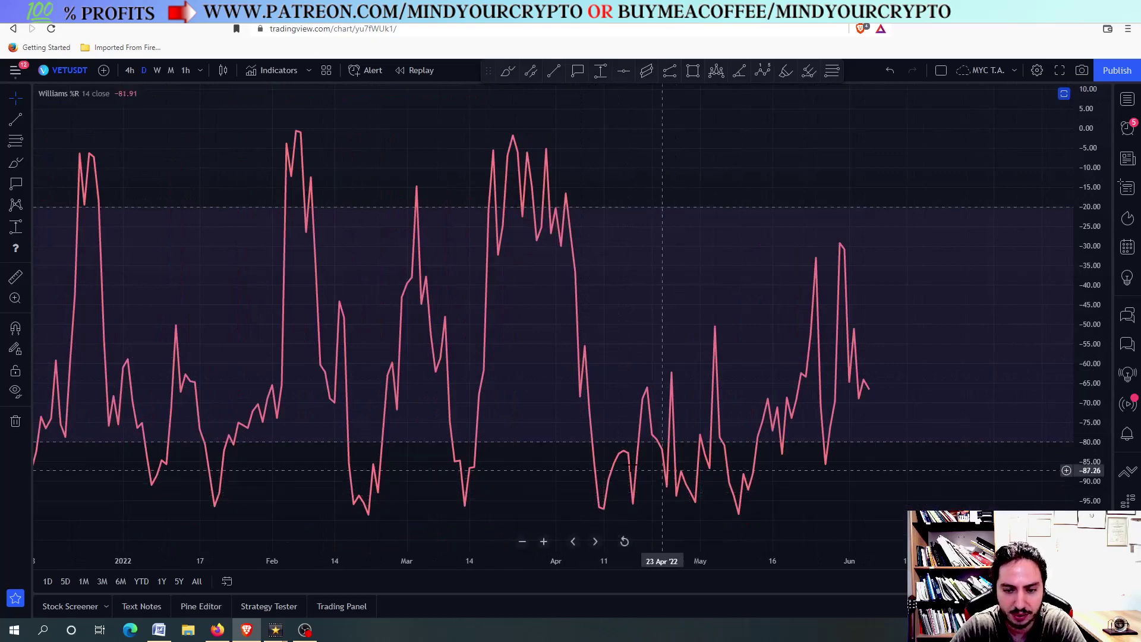
double_click(611, 360)
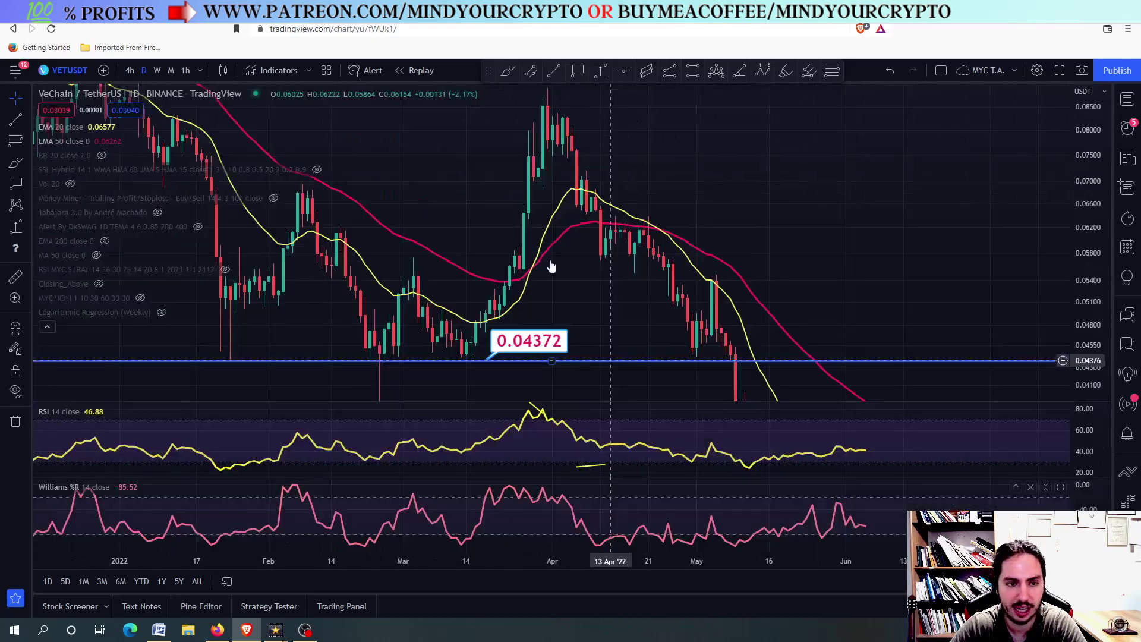
Step: Switch the chart to 4h and measure the price rise from the 11 April low to the 14 April high with the Price Range tool
click(130, 70)
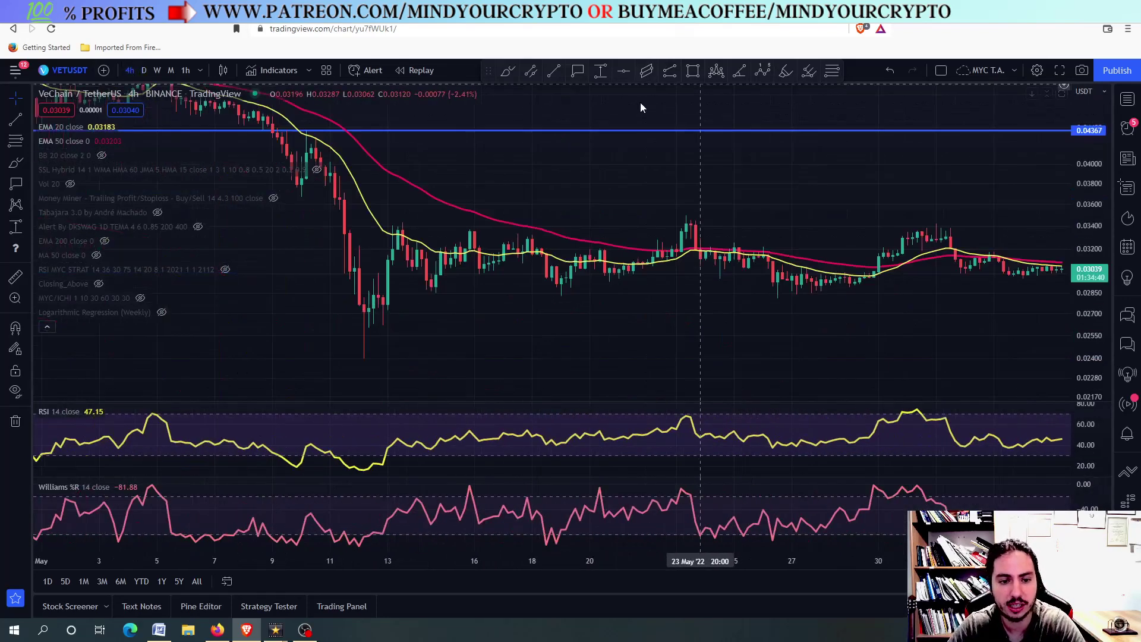
scroll(640, 107, down, 5)
drag(287, 218, 513, 218)
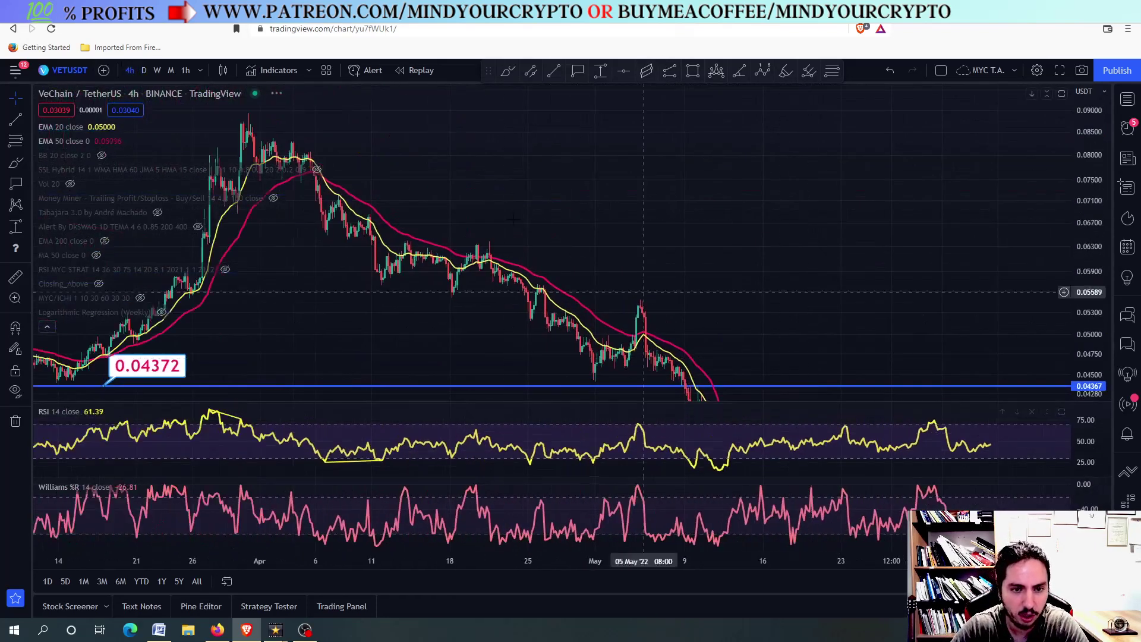
scroll(479, 213, down, 3)
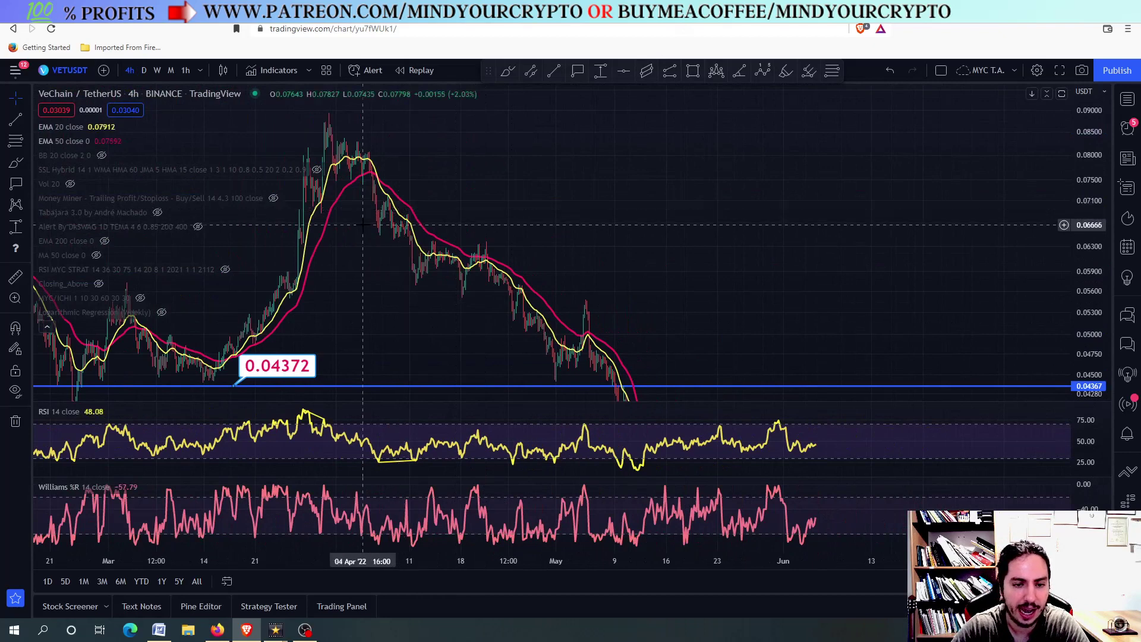
scroll(405, 208, up, 3)
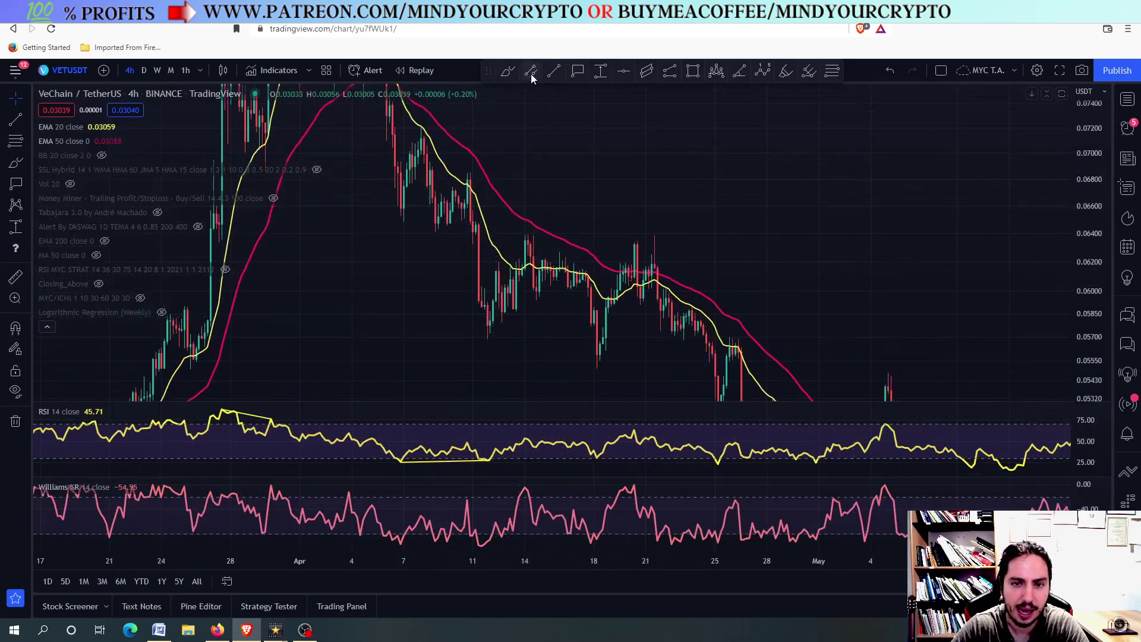
click(597, 72)
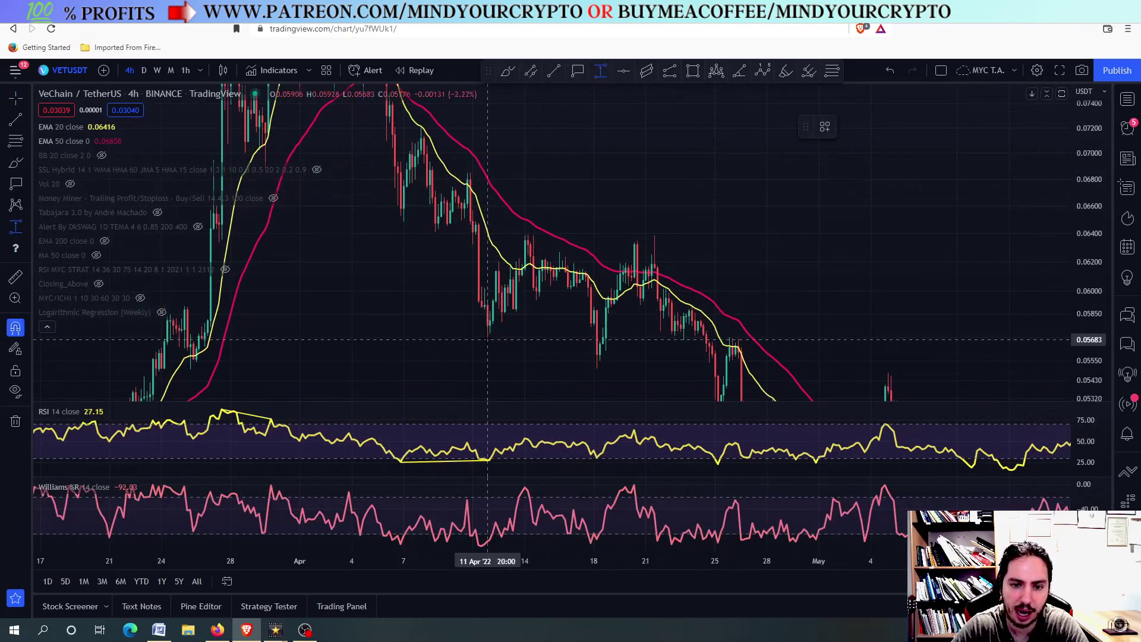
click(488, 340)
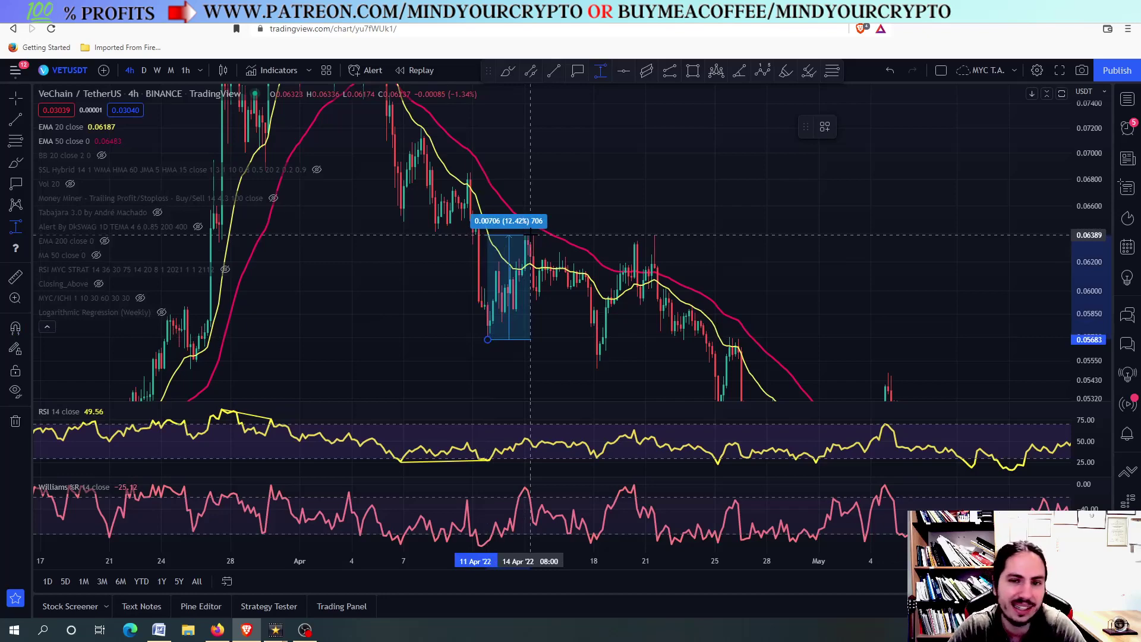
click(531, 235)
Step: Look up the exponential moving average in the indicator library by searching for "expo", and close the library without adding anything
scroll(532, 240, down, 3)
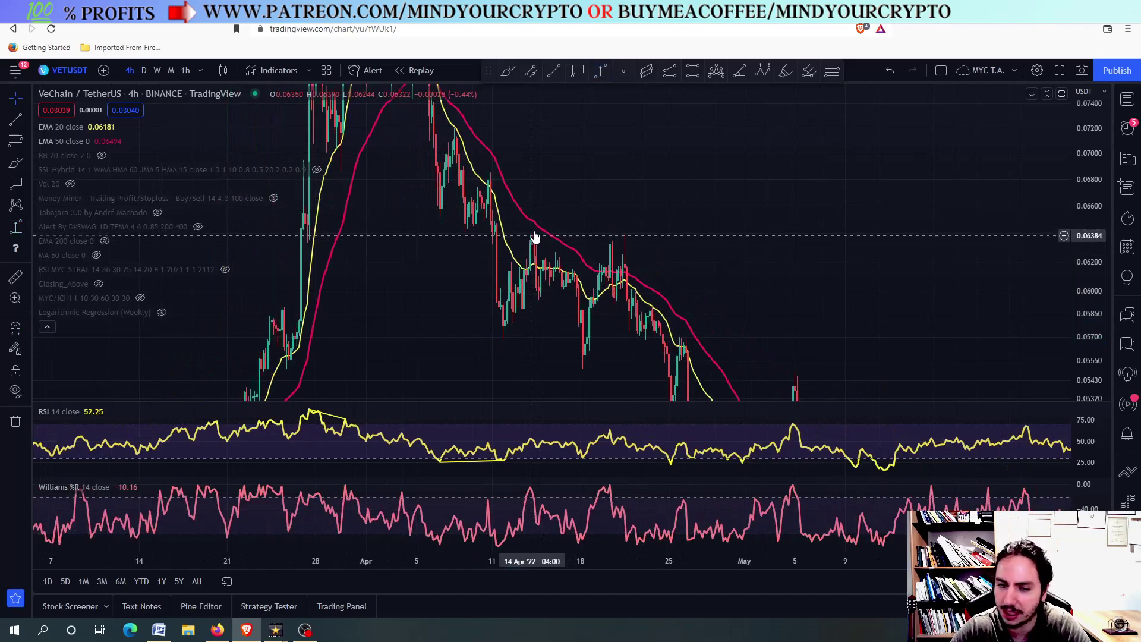
scroll(580, 202, down, 4)
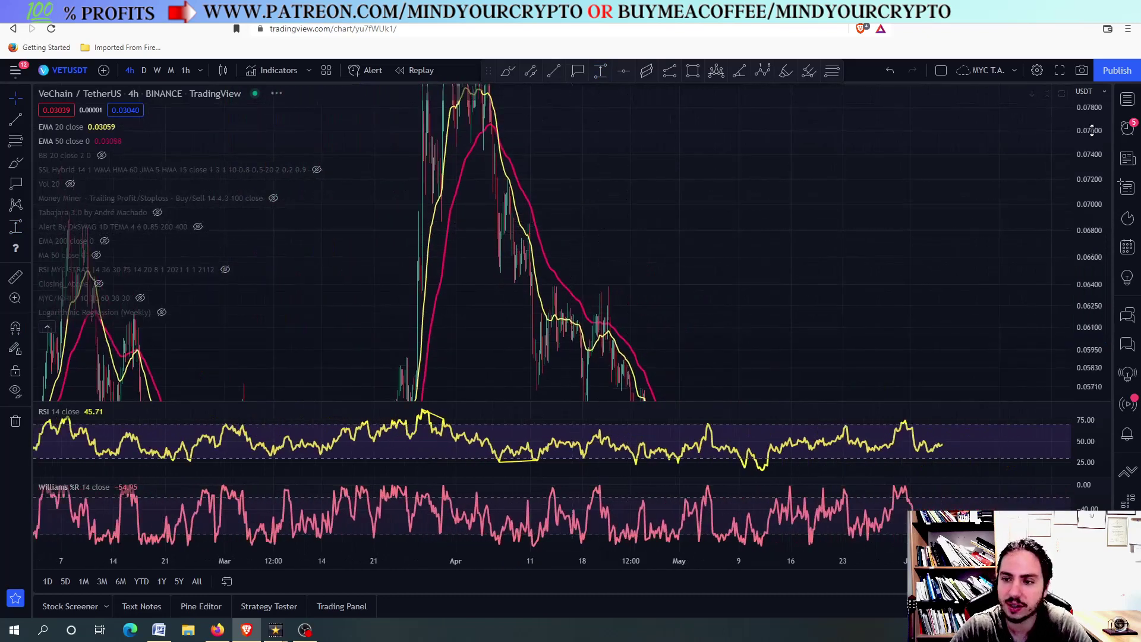
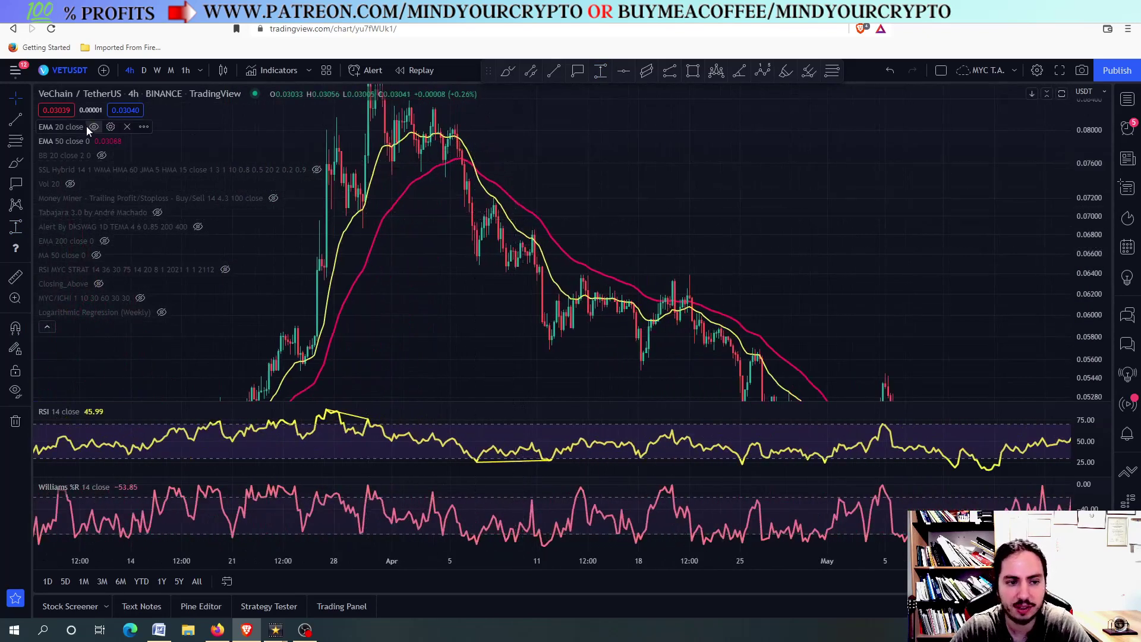
click(110, 127)
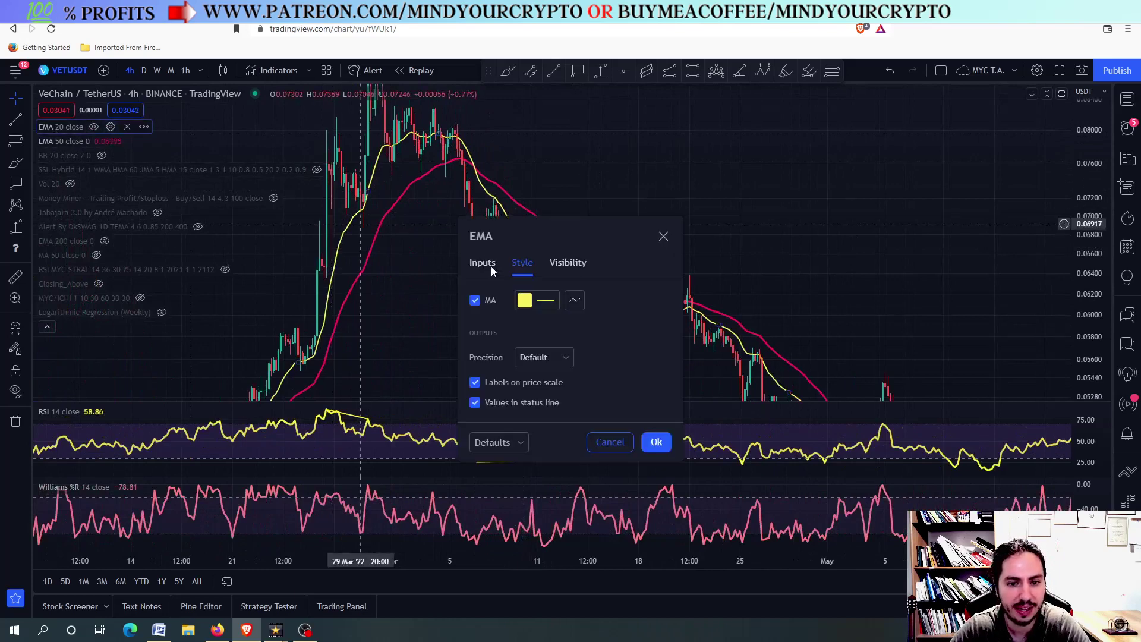
key(Escape)
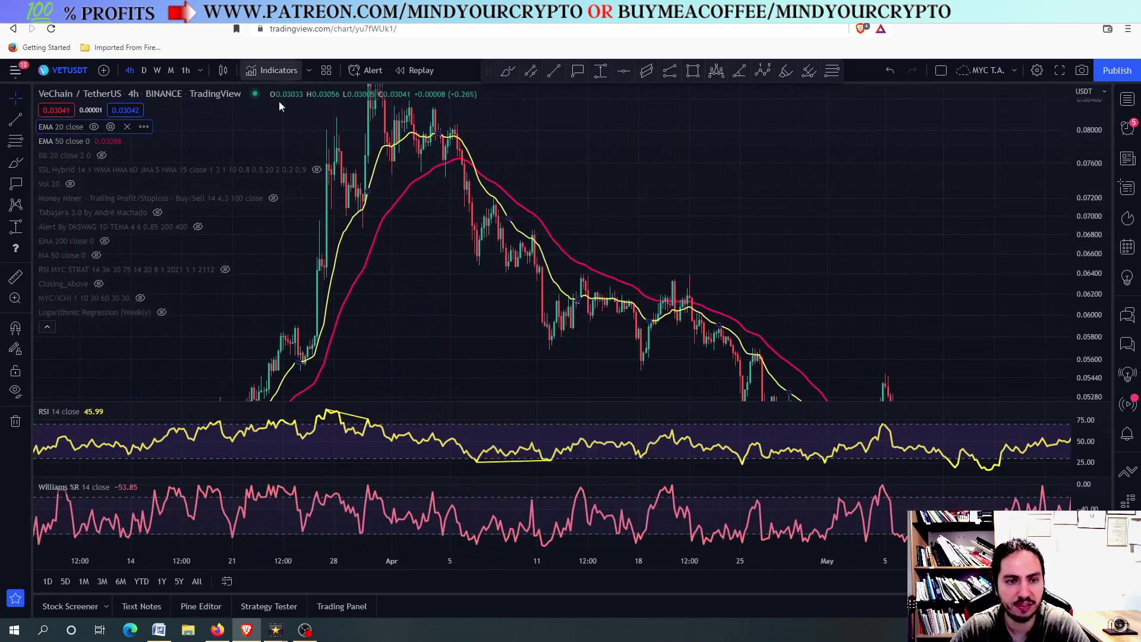
click(278, 70)
text(ex)
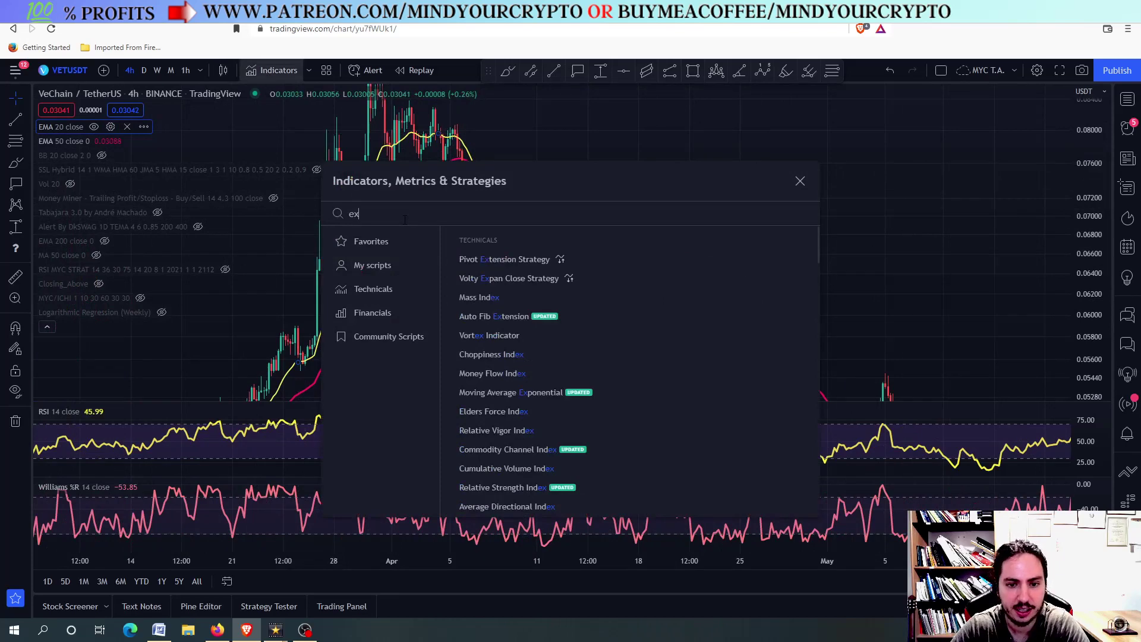
text(po)
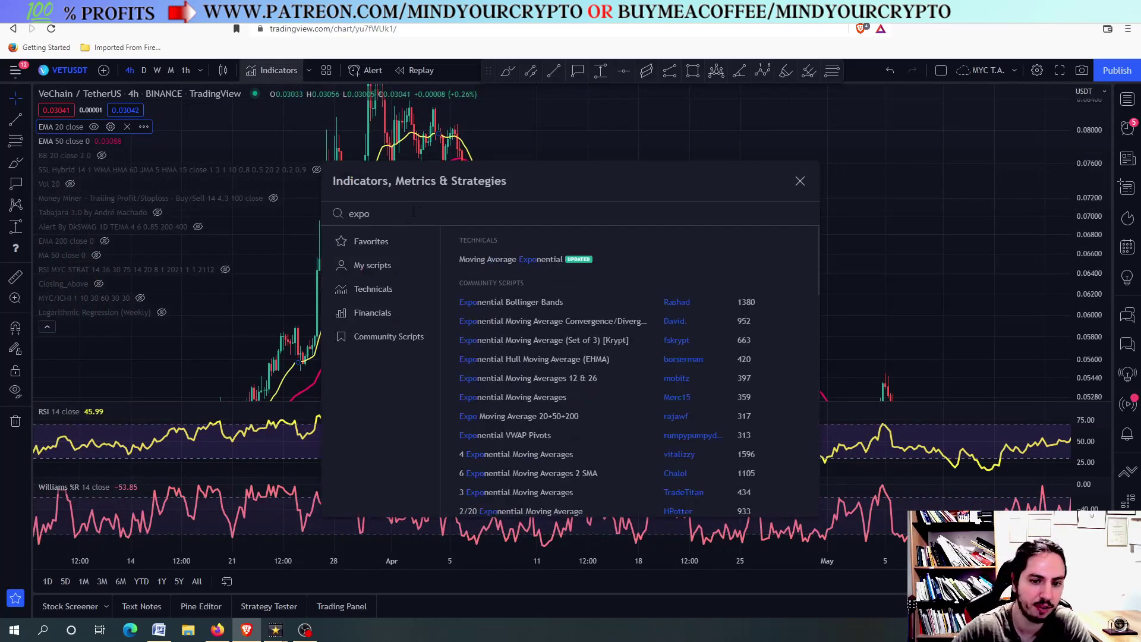
click(803, 183)
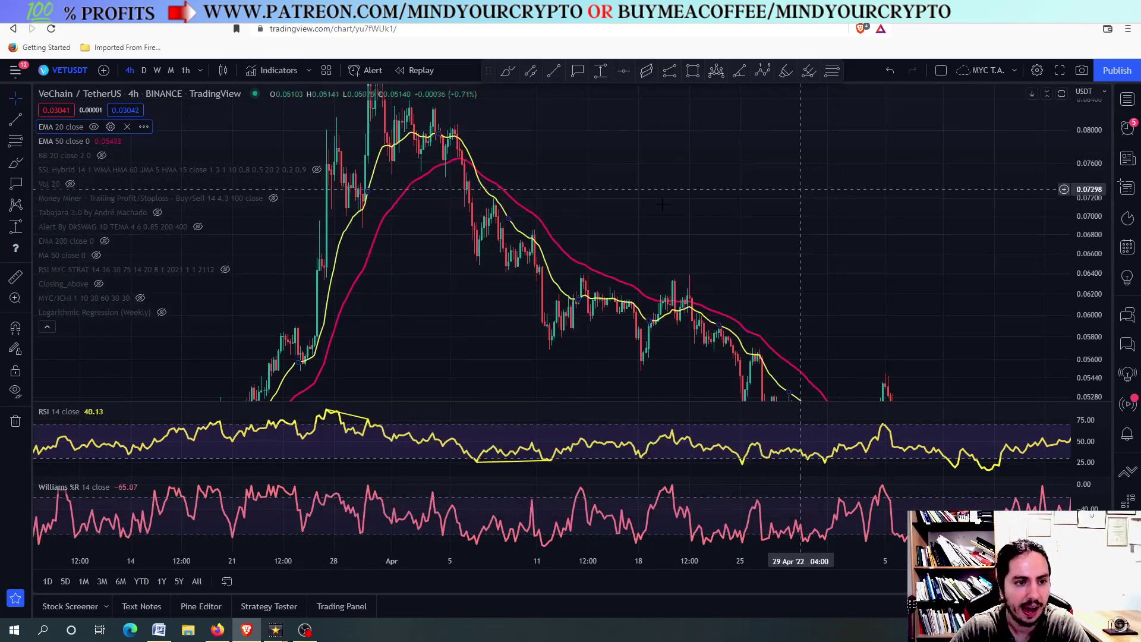
Step: Check the length, source and offset inputs in the settings of the yellow EMA, and close the dialog
click(108, 126)
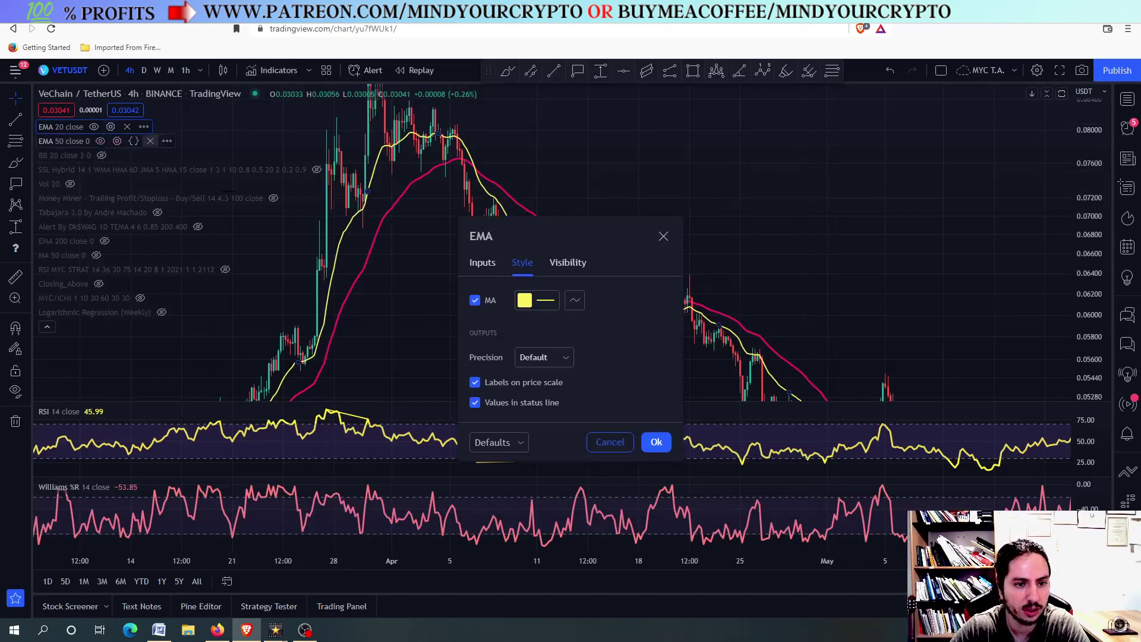
click(485, 264)
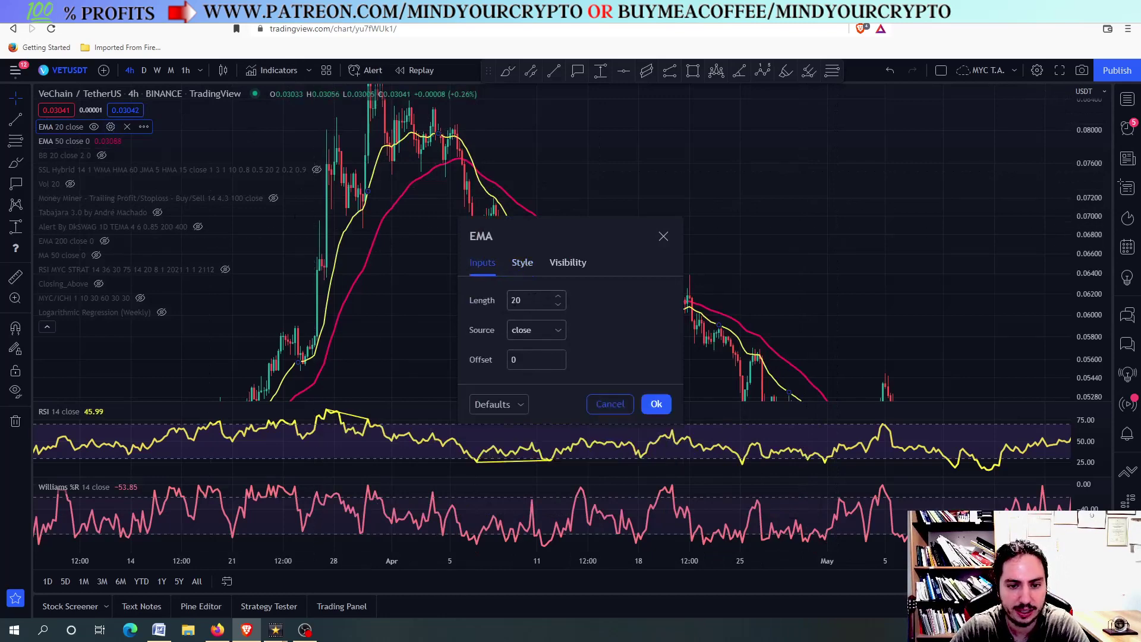
click(663, 236)
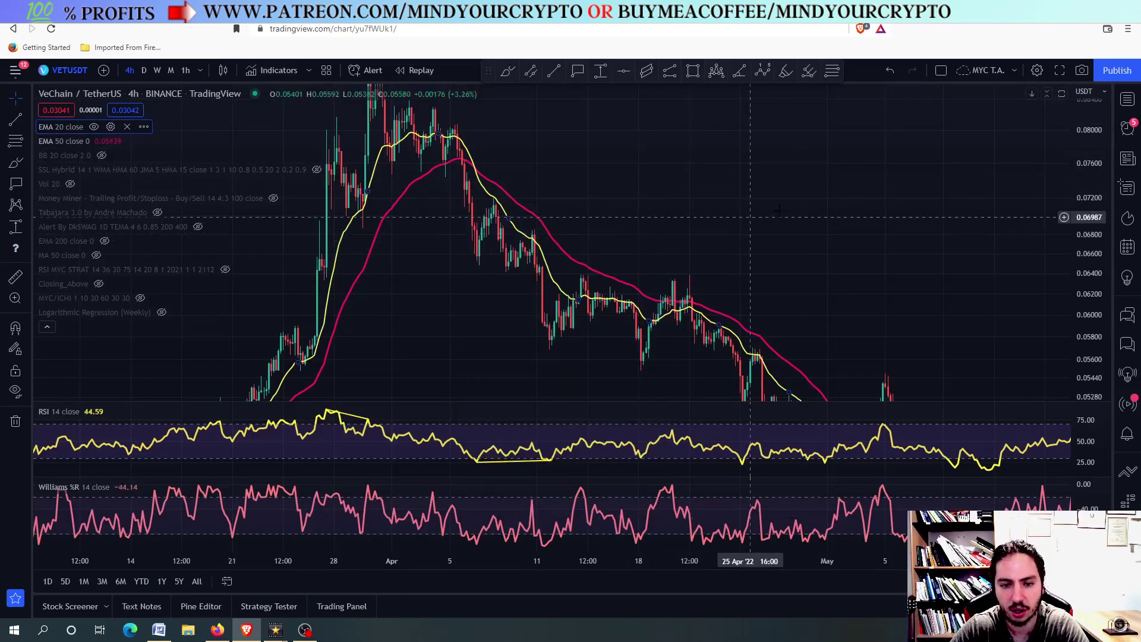
scroll(702, 179, right, 3)
scroll(707, 178, up, 3)
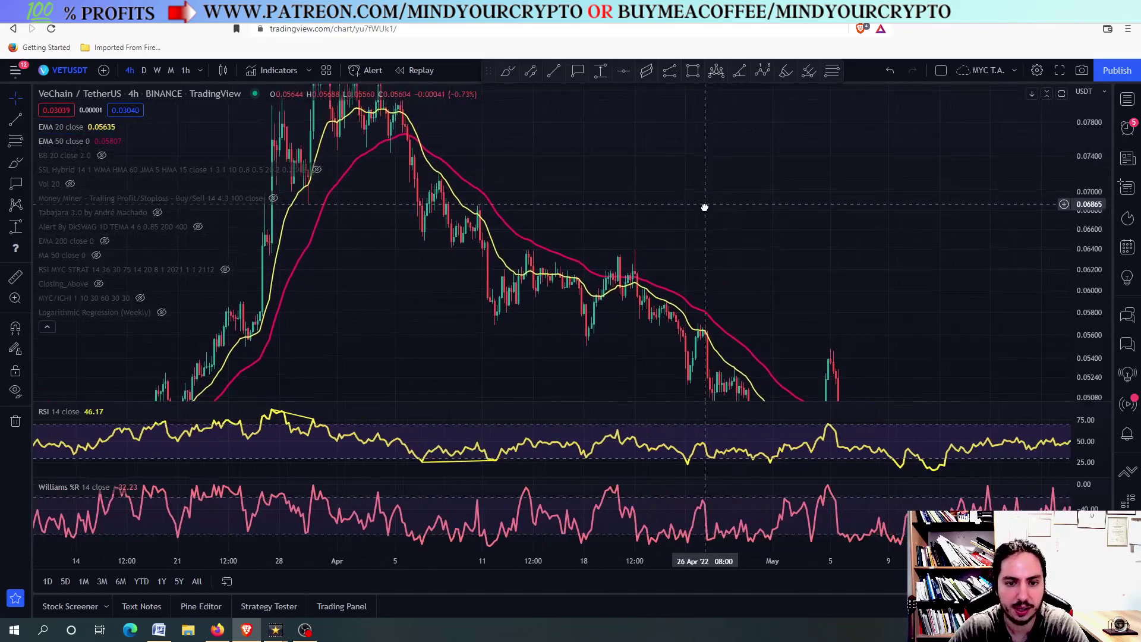
scroll(596, 186, down, 3)
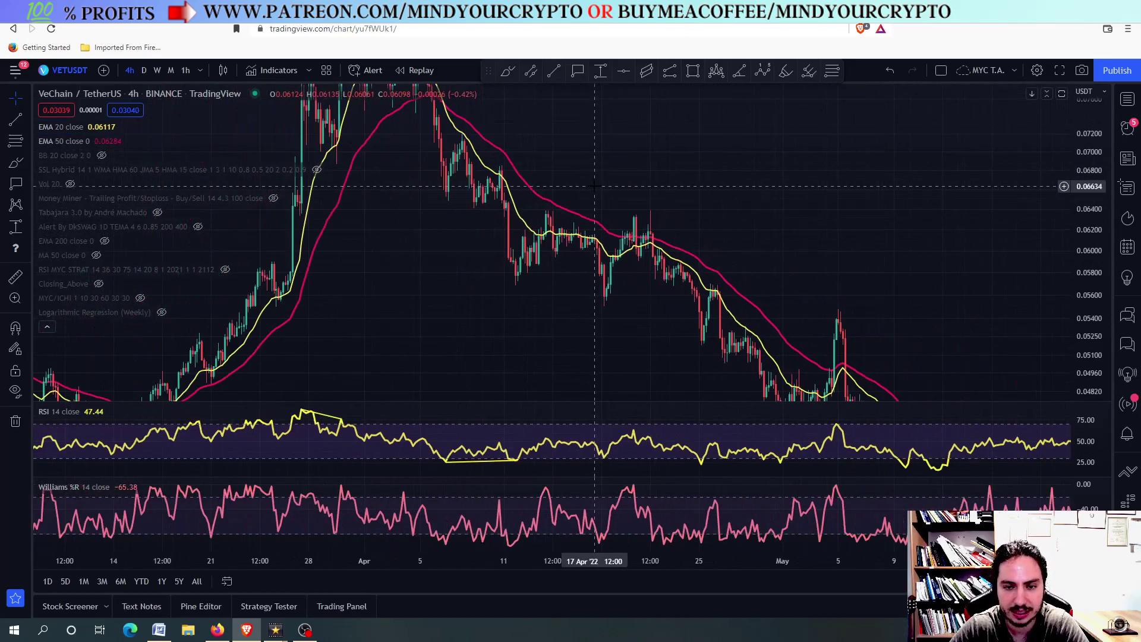
Step: Circle the mid-April, 20 April and early-May price rallies at the EMAs with the cyan brush
mouse_move(607, 238)
mouse_down()
mouse_move(544, 208)
mouse_move(527, 233)
mouse_move(616, 247)
mouse_move(657, 212)
mouse_move(645, 244)
mouse_move(650, 215)
mouse_up()
mouse_move(849, 316)
mouse_down()
mouse_move(803, 326)
mouse_move(854, 360)
mouse_move(856, 330)
mouse_up()
scroll(853, 330, down, 5)
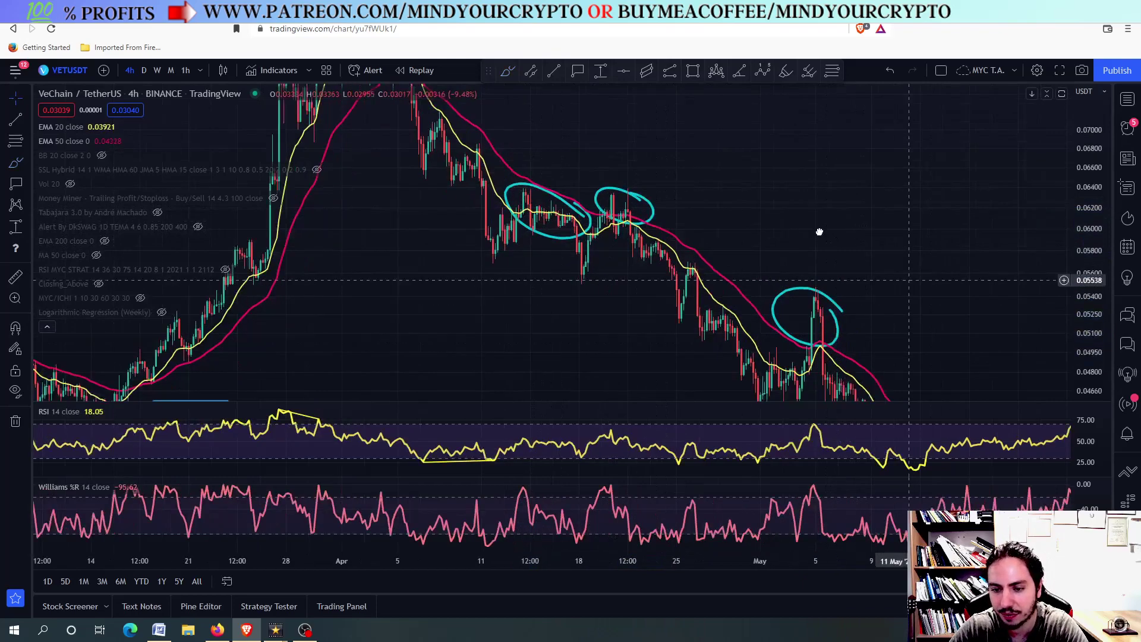
Step: Examine the 14 April peak in the maximized Williams %R pane and in the maximized RSI pane, returning to the full chart after each
drag(718, 189, 736, 354)
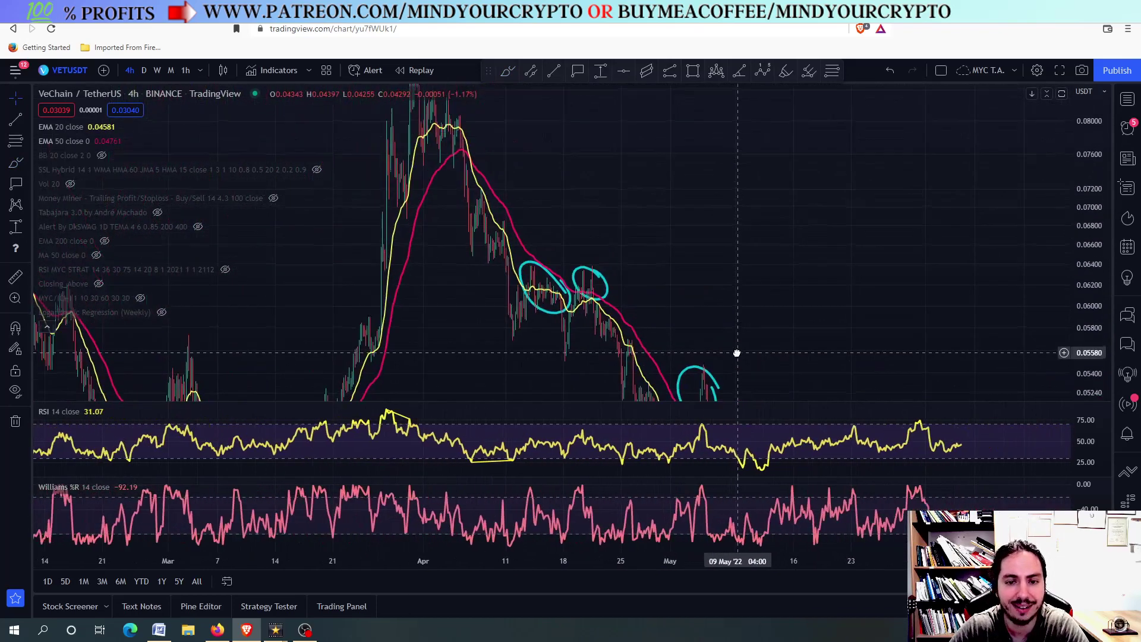
scroll(571, 176, up, 2)
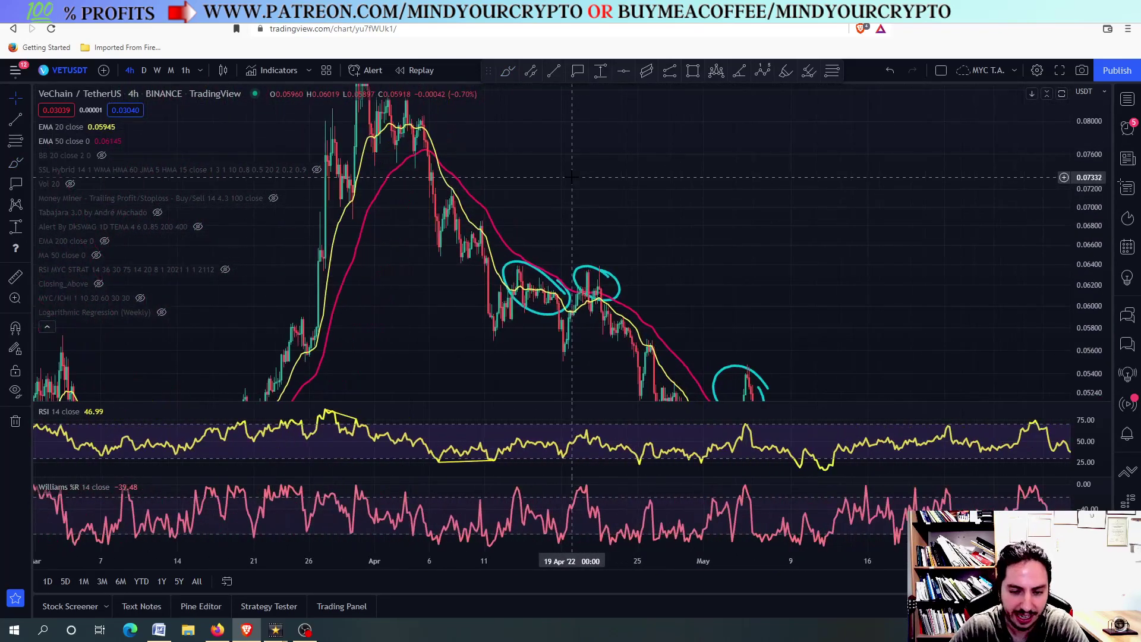
scroll(572, 177, up, 1)
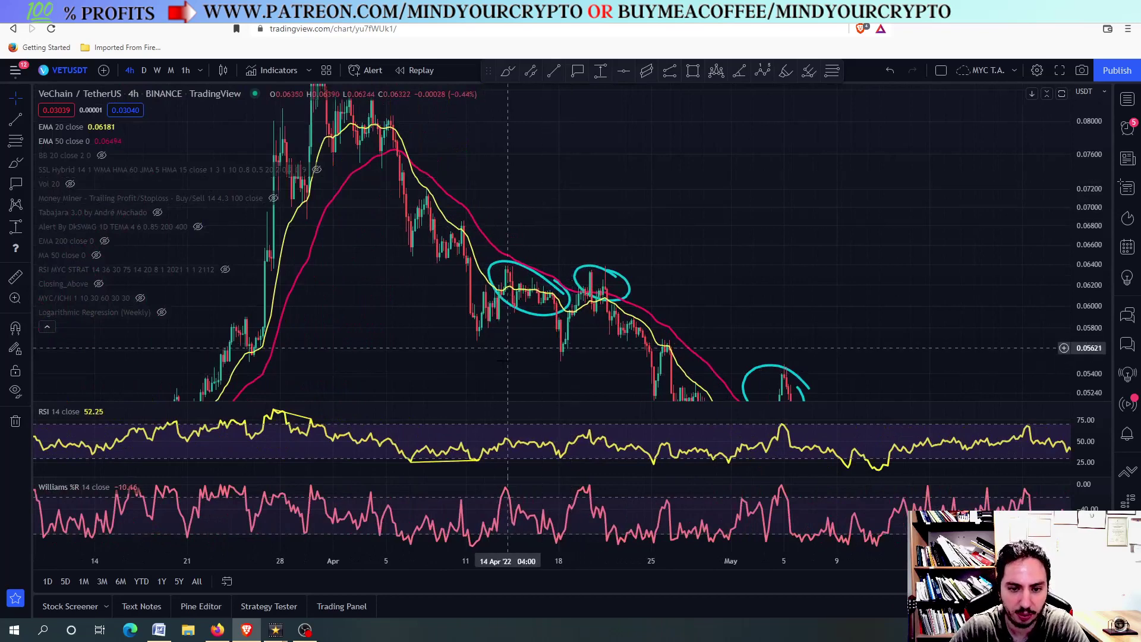
double_click(529, 493)
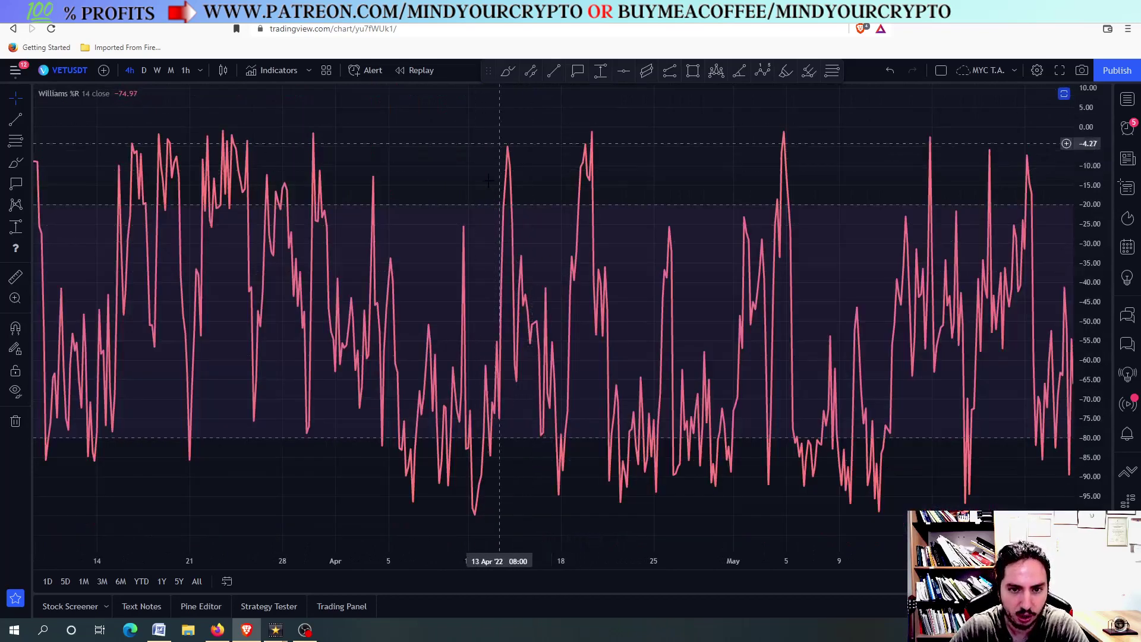
scroll(552, 139, up, 2)
double_click(555, 138)
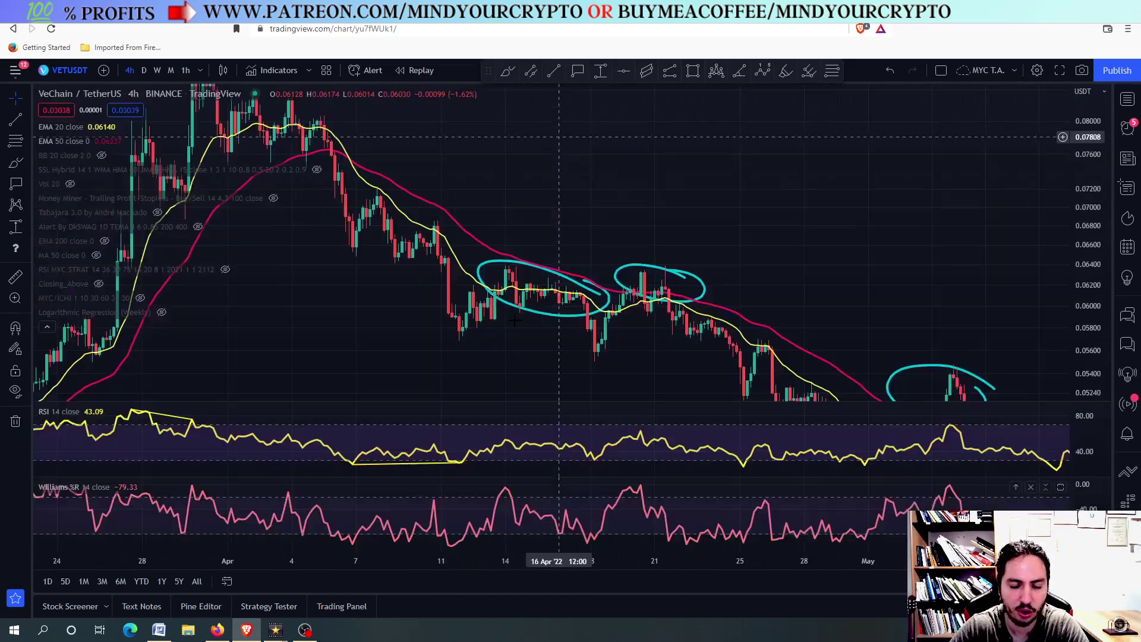
double_click(515, 434)
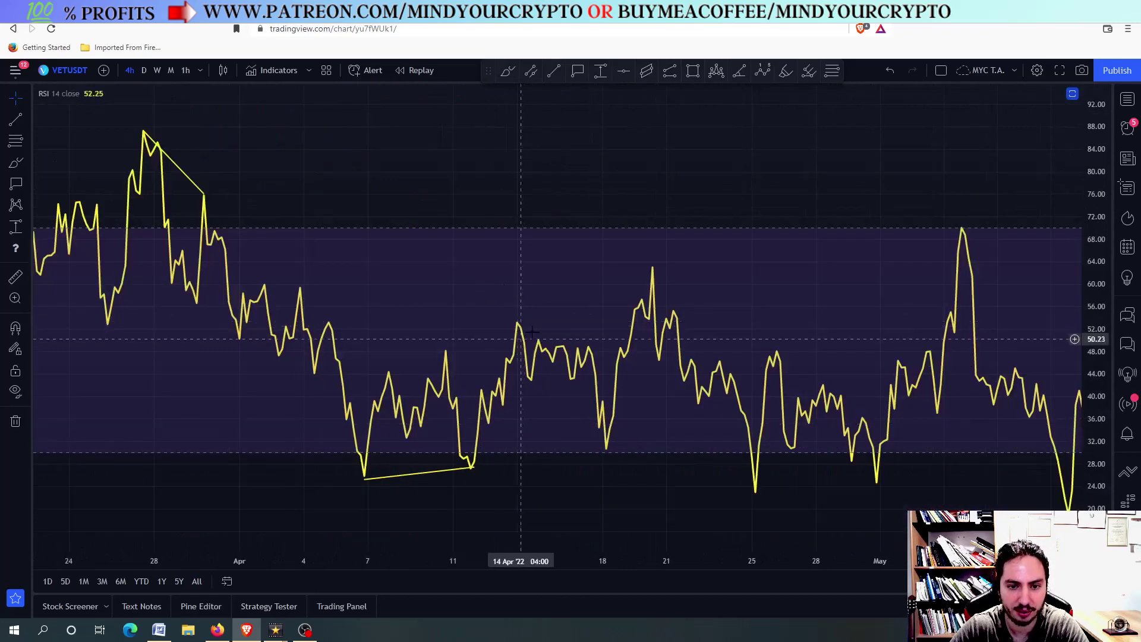
double_click(549, 279)
Step: Compare the 20 April peak in the maximized Williams %R and RSI panes, and return to the full chart layout
scroll(550, 278, down, 4)
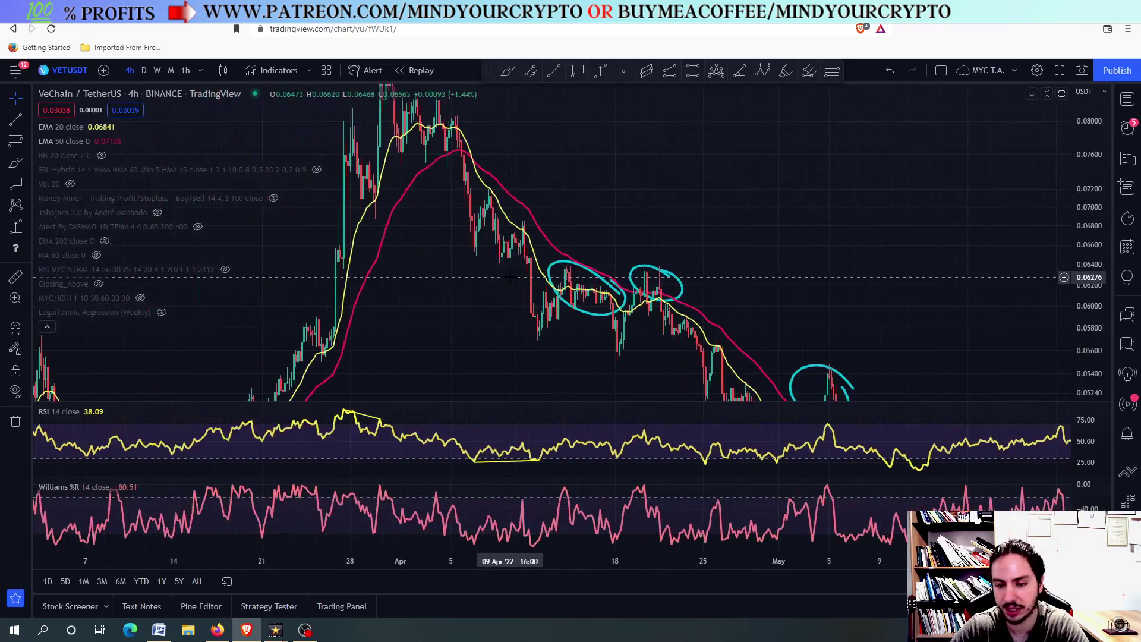
drag(727, 253, 667, 280)
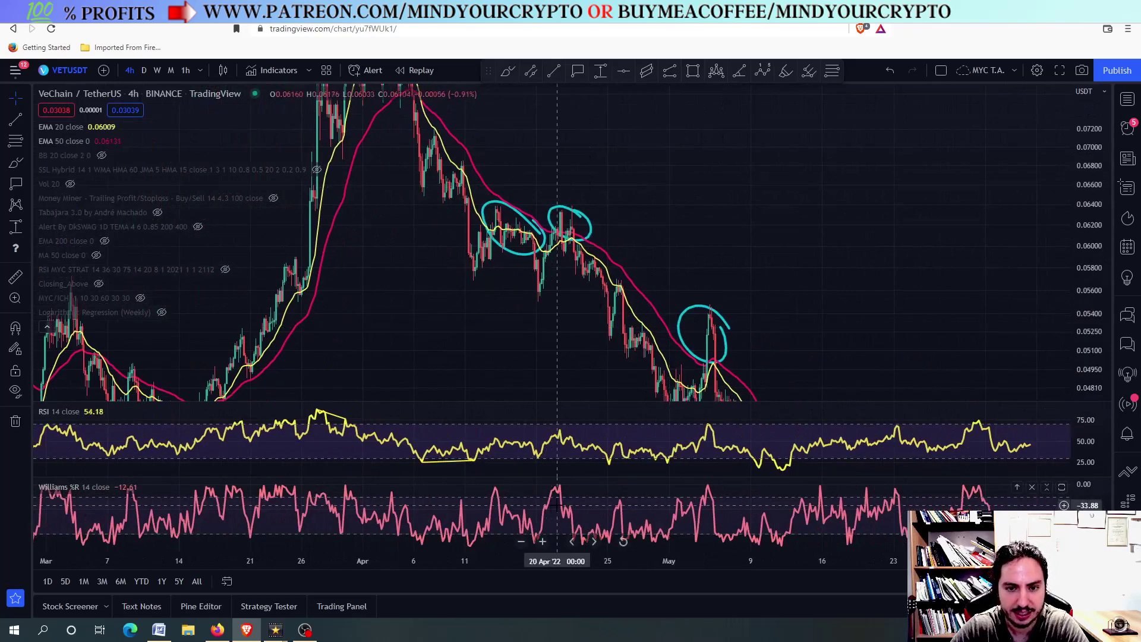
double_click(557, 506)
scroll(559, 159, up, 3)
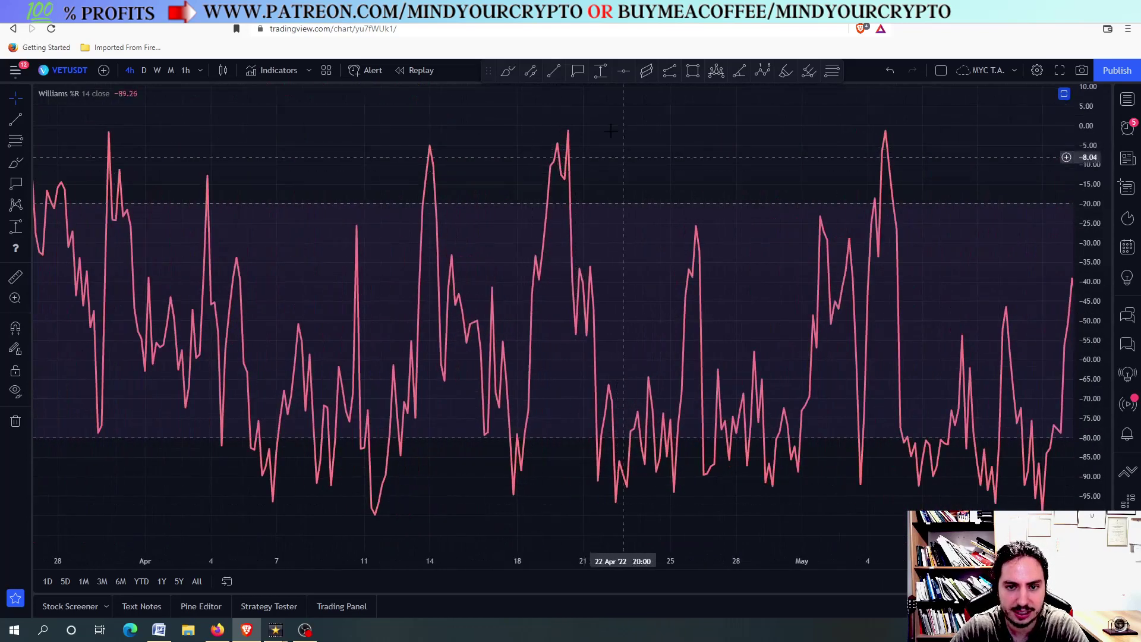
double_click(609, 302)
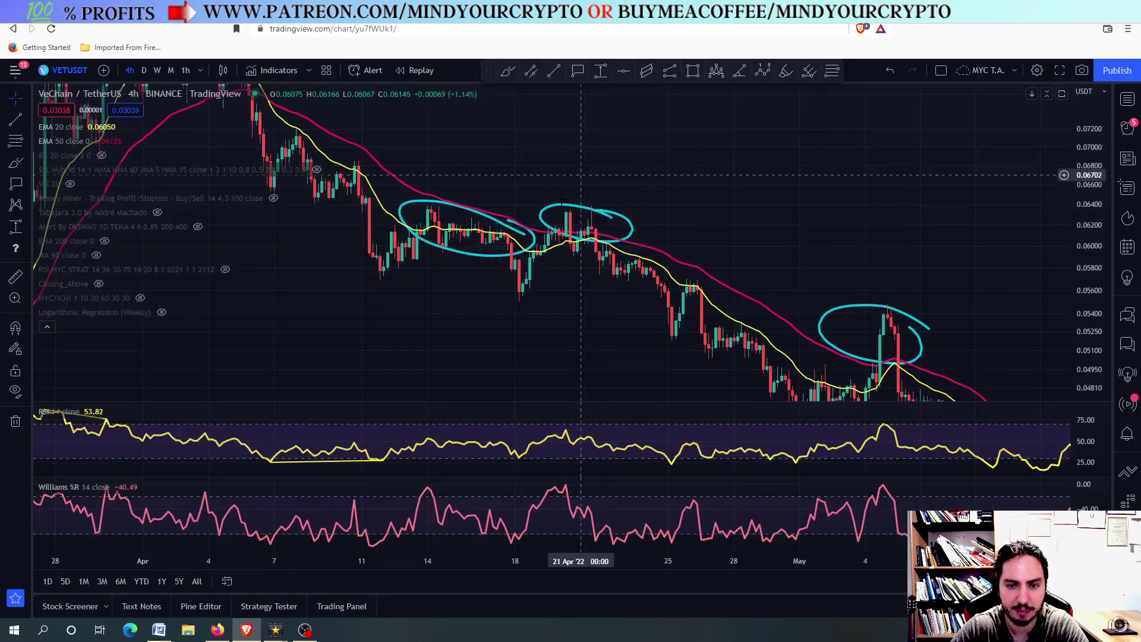
scroll(581, 174, down, 3)
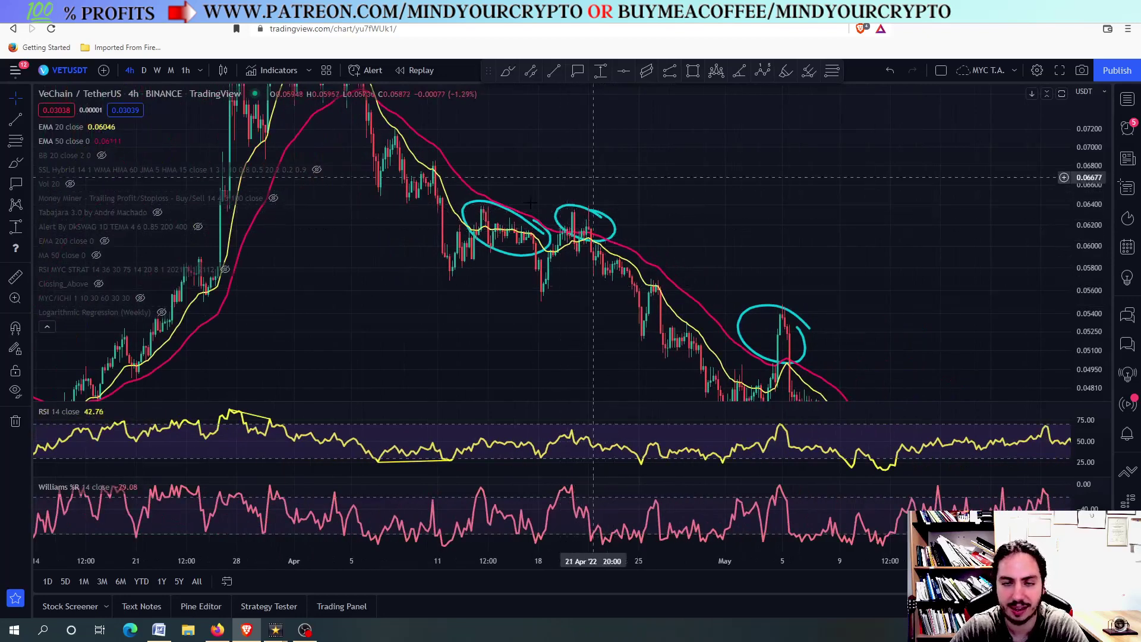
double_click(603, 434)
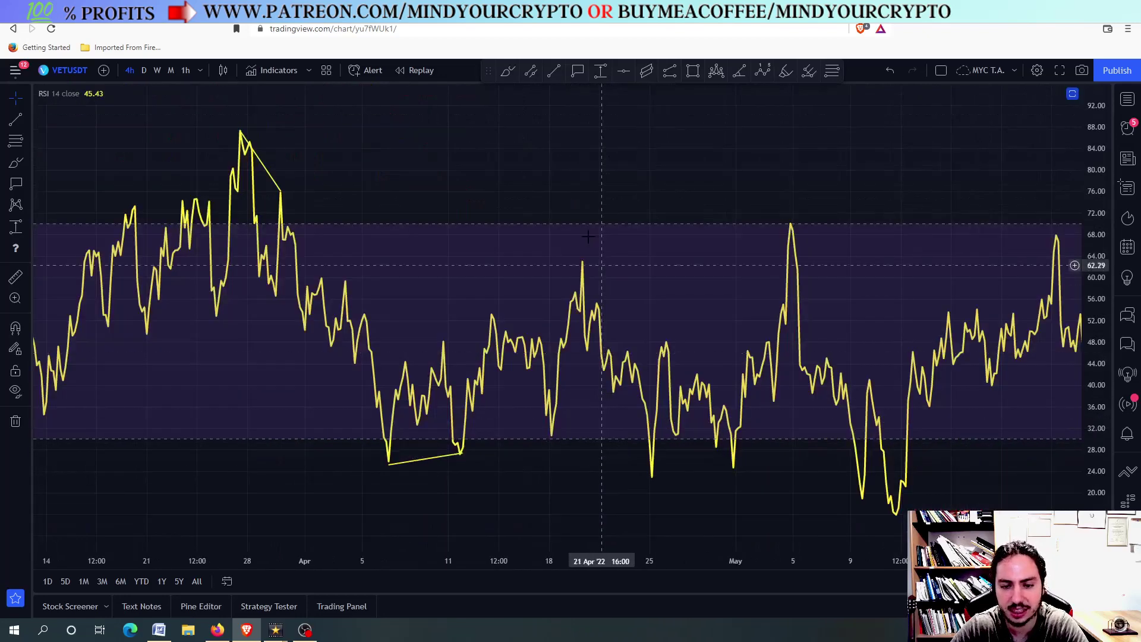
scroll(570, 269, up, 4)
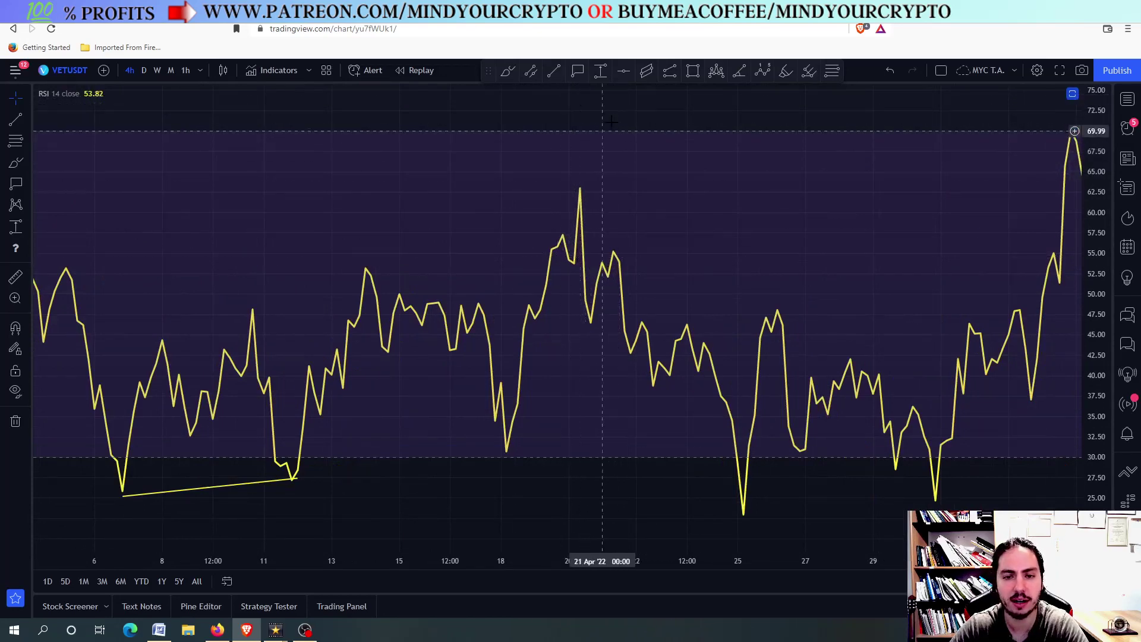
double_click(640, 188)
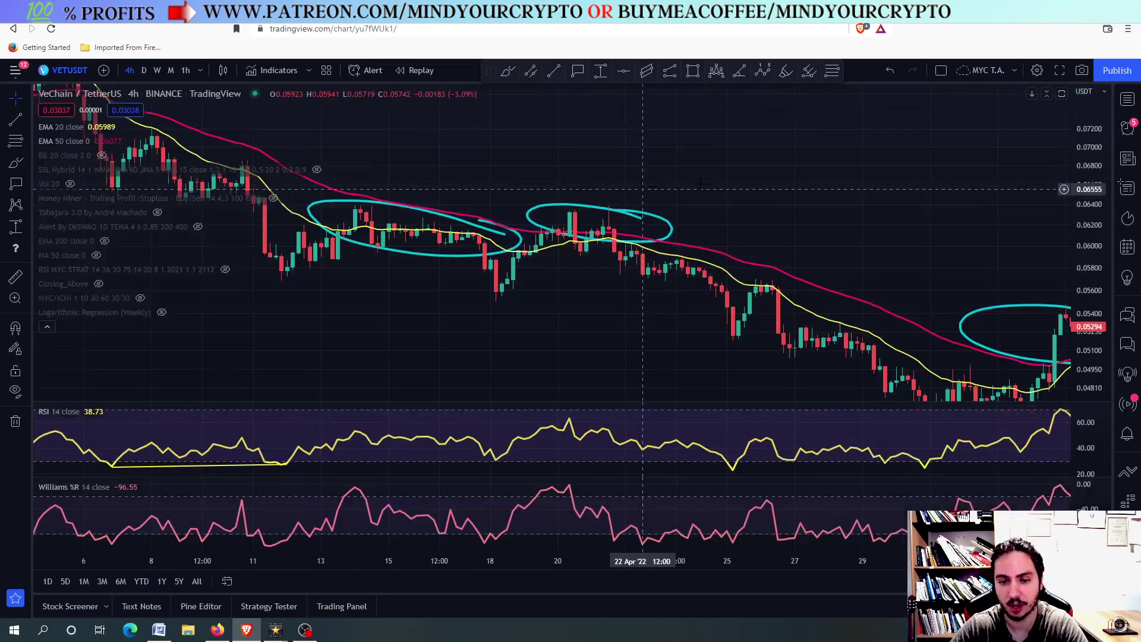
scroll(641, 189, down, 3)
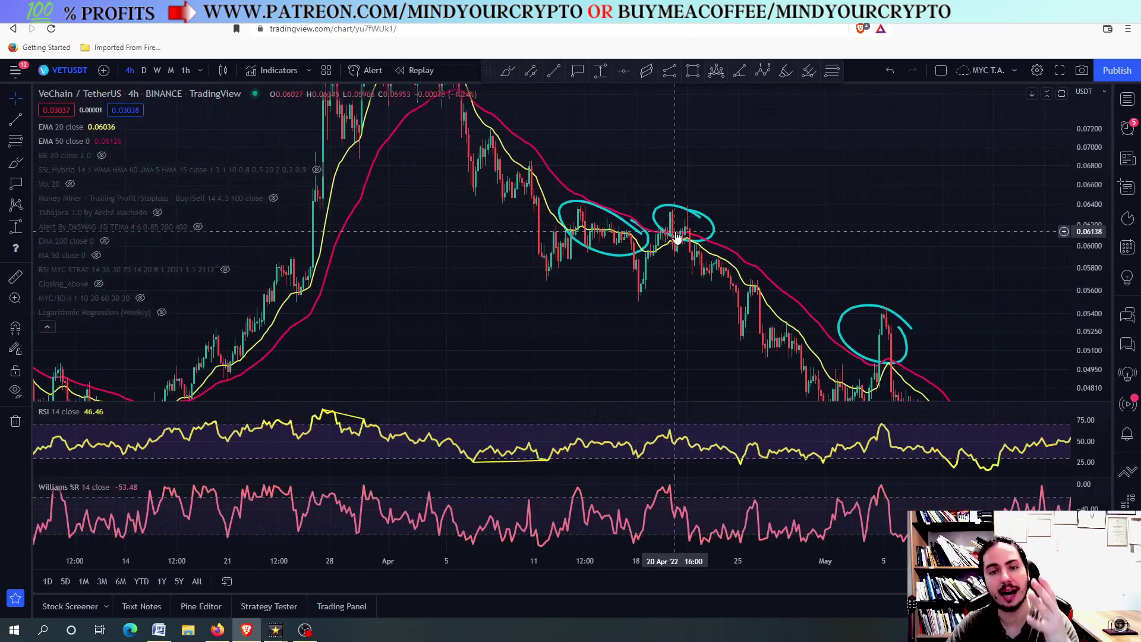
Step: Trace the price decline from early April to early May through the circled rallies with the cyan brush
scroll(683, 237, right, 5)
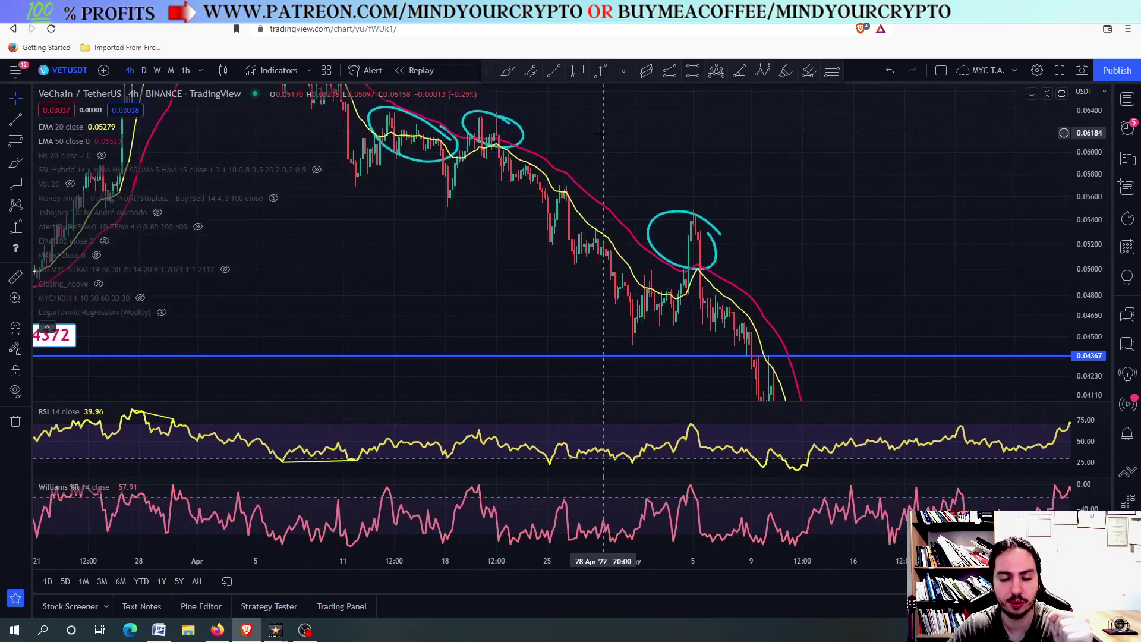
scroll(702, 280, down, 5)
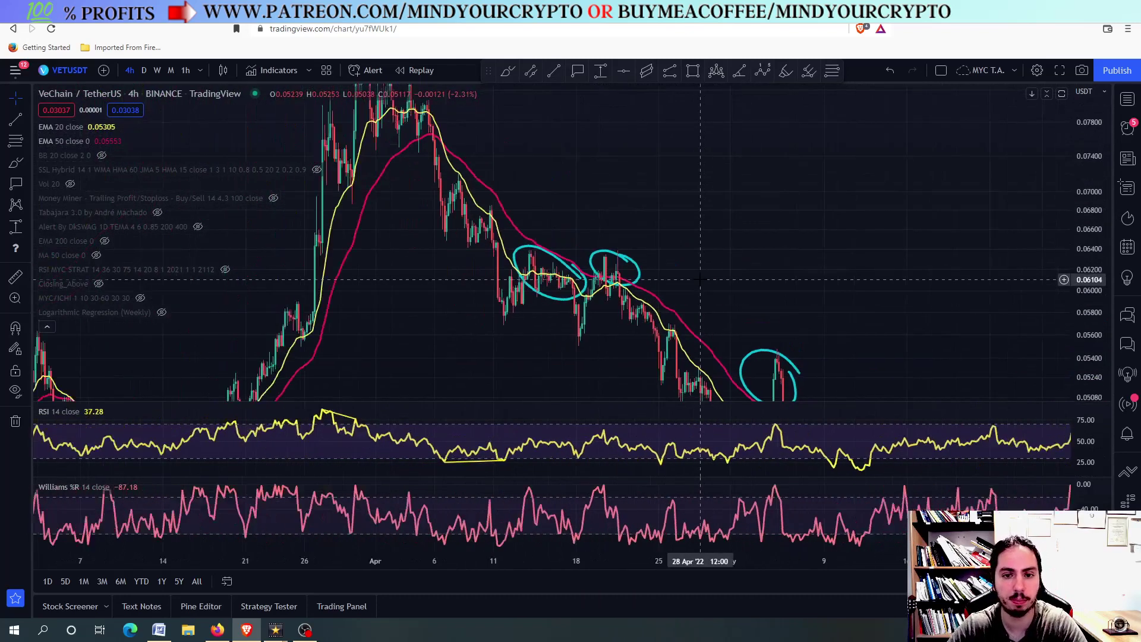
mouse_move(564, 126)
mouse_down()
mouse_move(681, 332)
mouse_move(728, 357)
mouse_move(746, 383)
mouse_up()
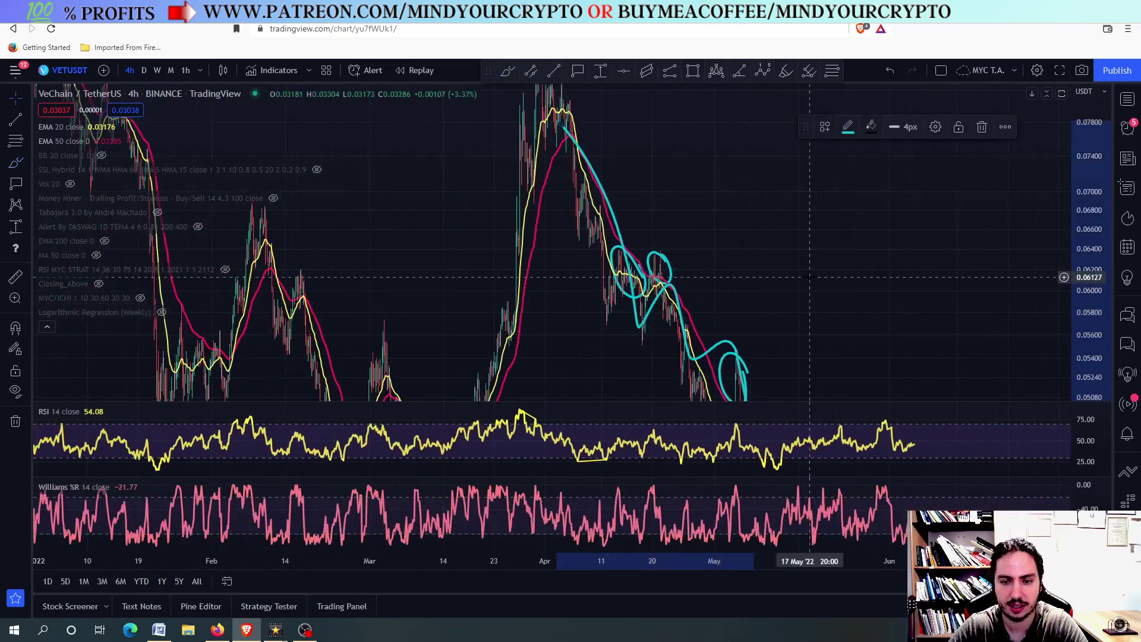
Step: Remove all drawings from the 4h chart, including the brush strokes and the RSI divergence lines
drag(815, 314, 690, 132)
right_click(683, 146)
click(751, 410)
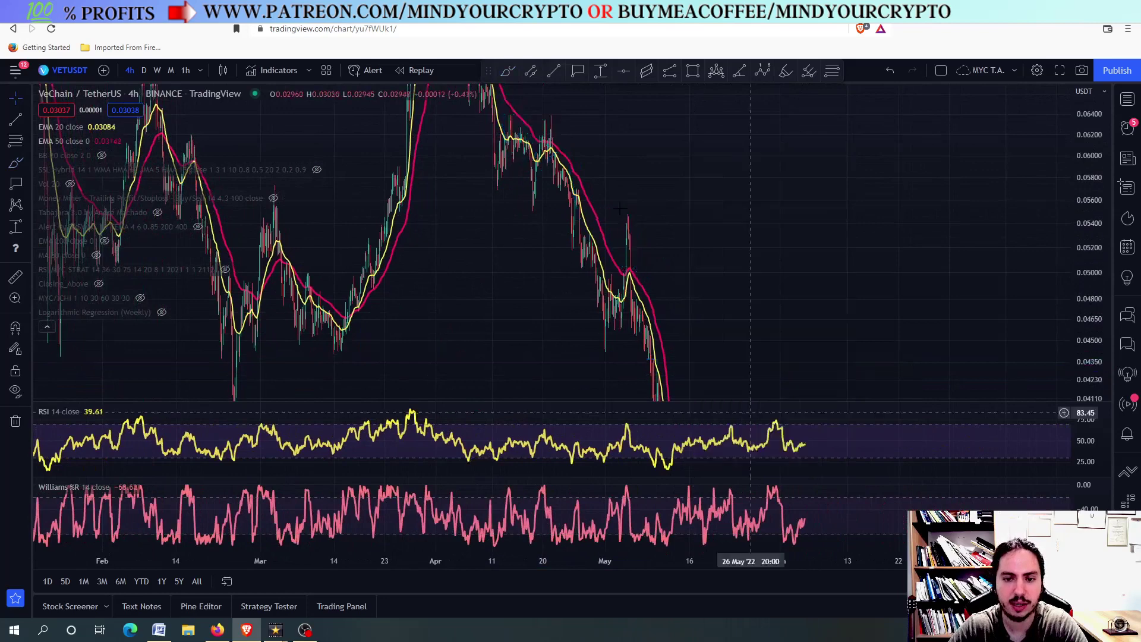
Step: Switch the VETUSDT chart to the weekly interval and bring the latest 2022 candles into view
scroll(675, 184, down, 2)
scroll(674, 184, down, 2)
drag(675, 184, 685, 311)
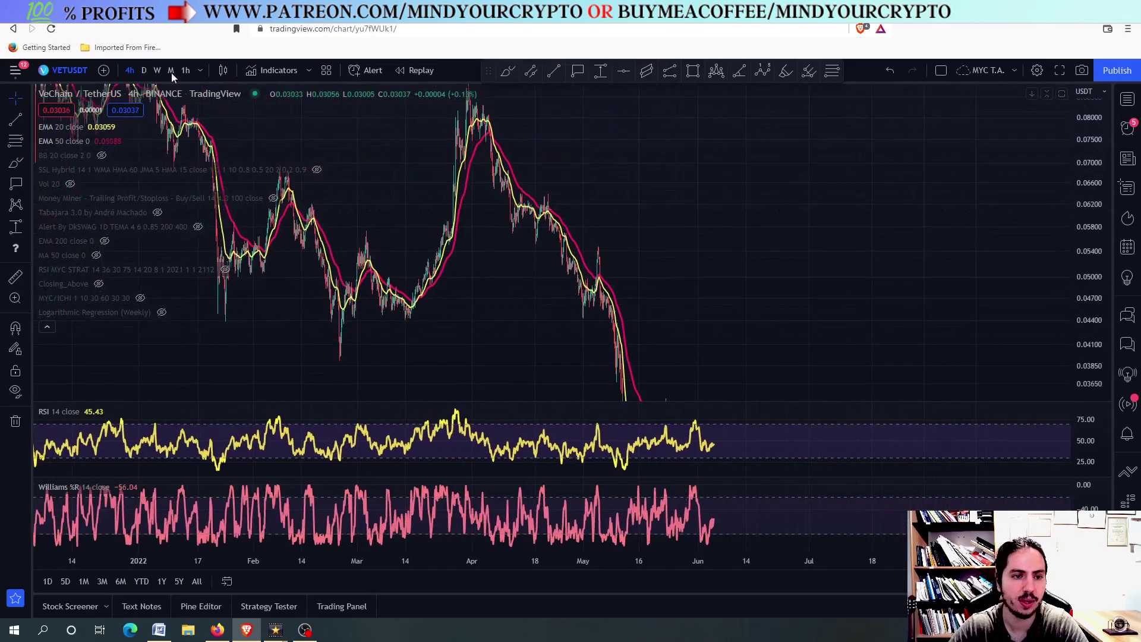
click(144, 70)
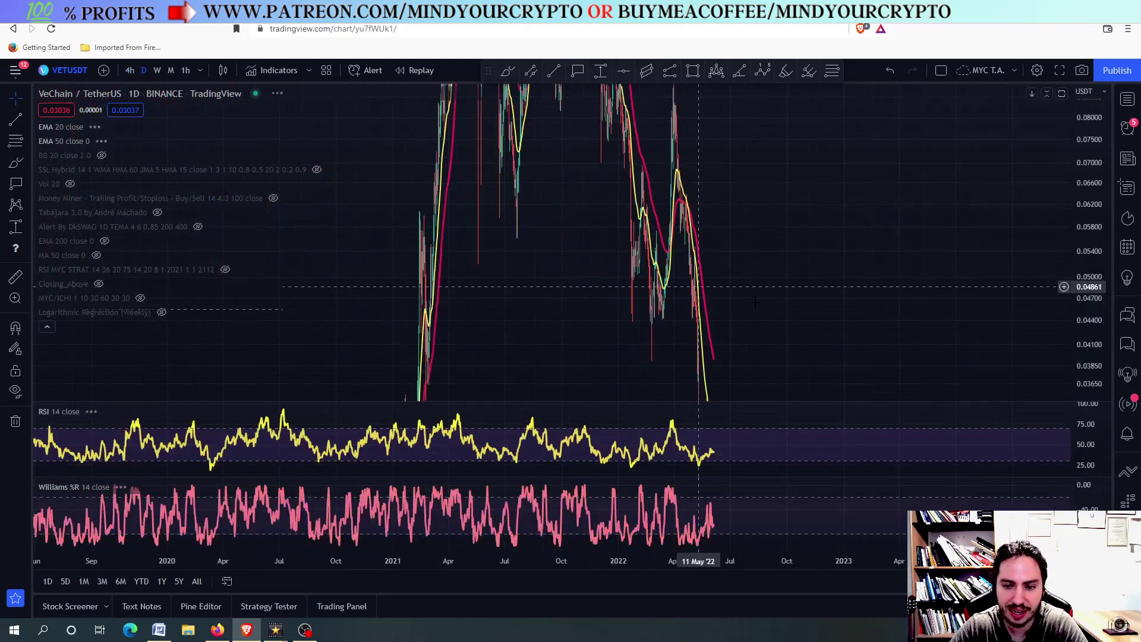
click(157, 70)
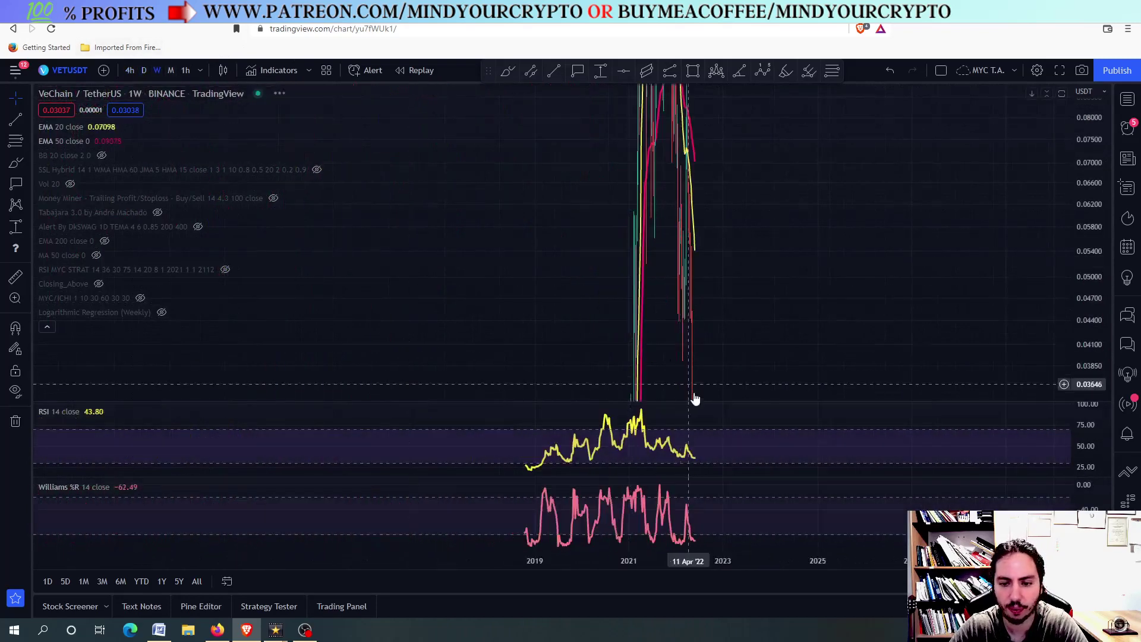
scroll(695, 232, up, 5)
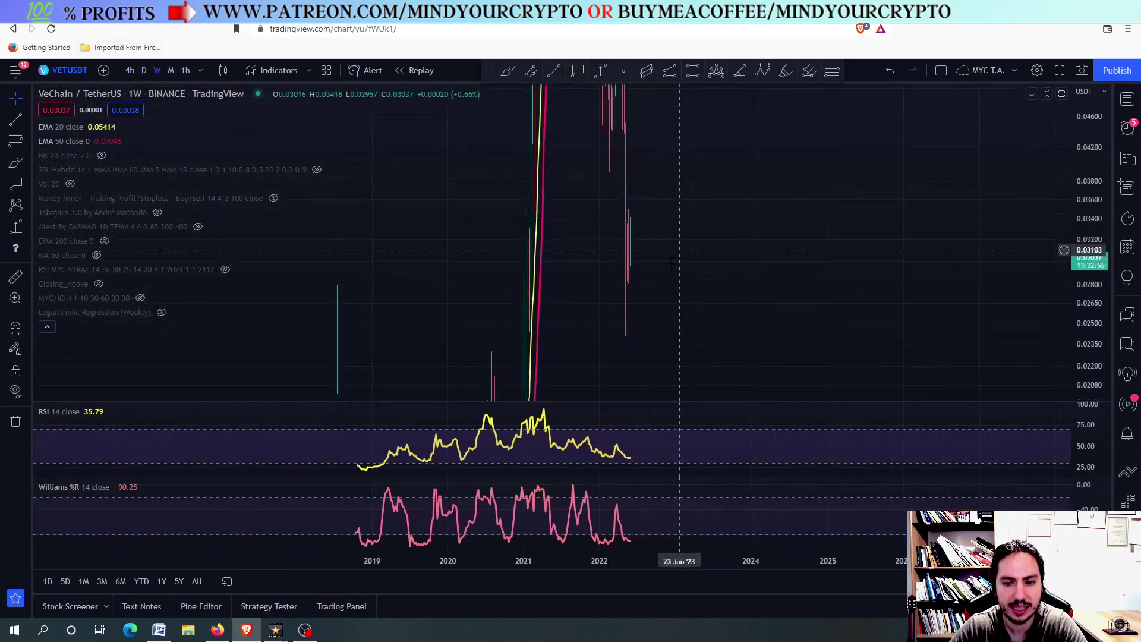
scroll(641, 265, up, 2)
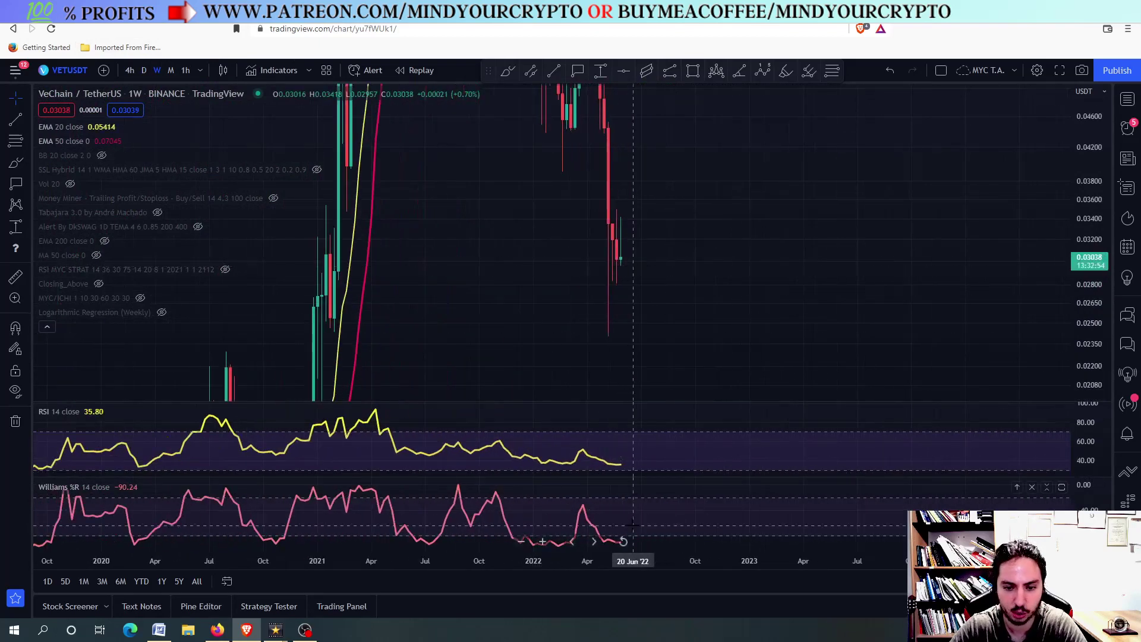
Step: Examine the latest 2022 readings against the -80 level in the maximized weekly Williams %R pane, and return to the full layout
double_click(638, 518)
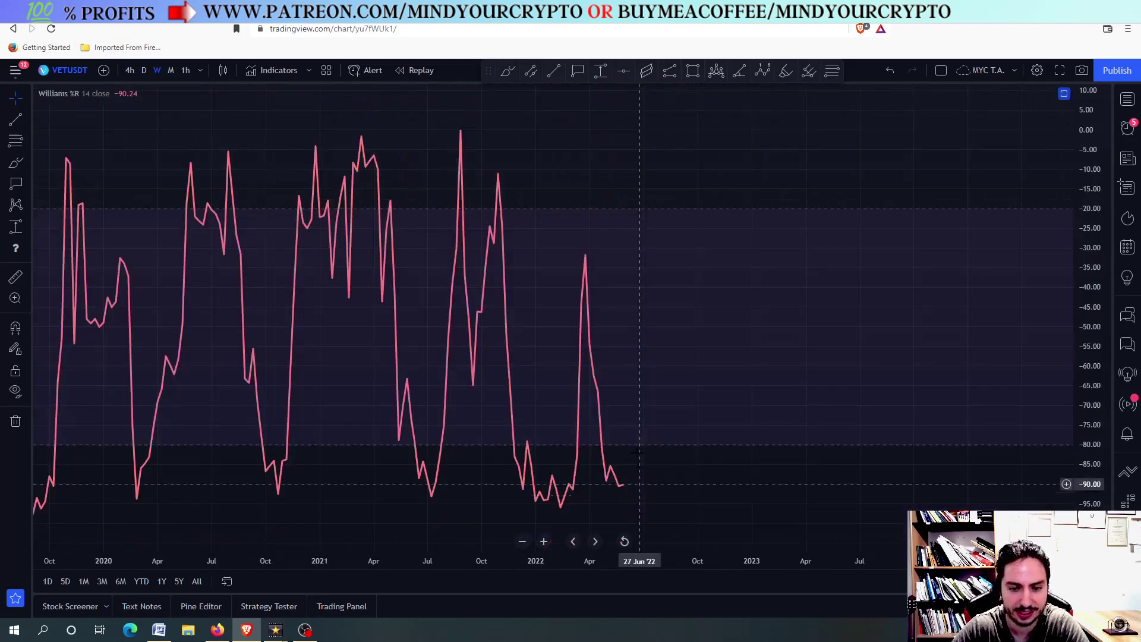
double_click(708, 314)
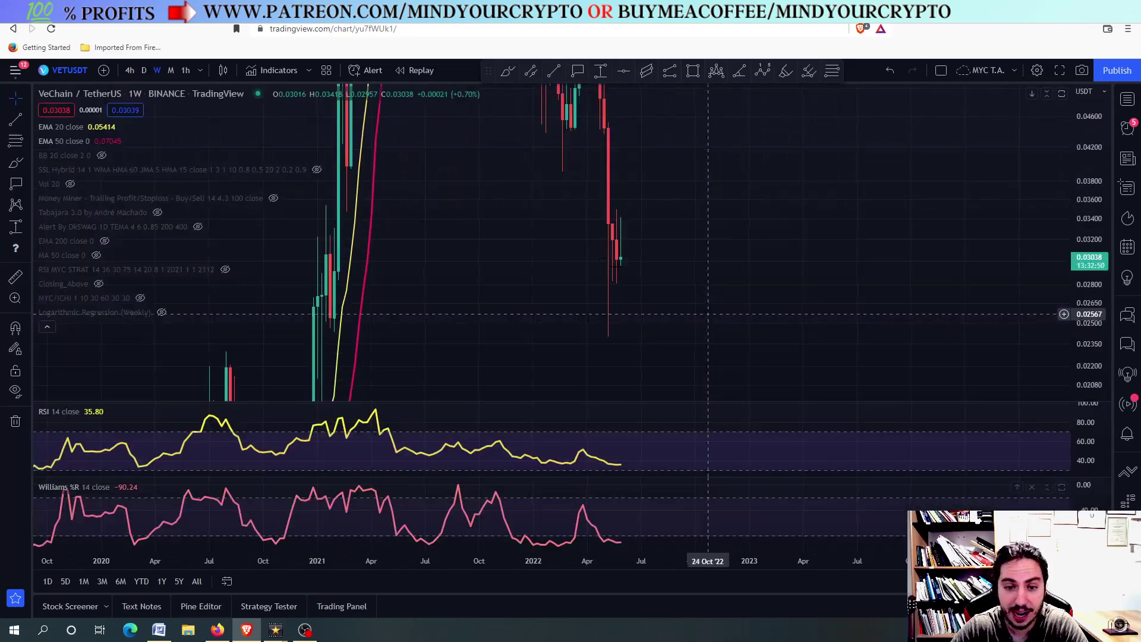
double_click(630, 520)
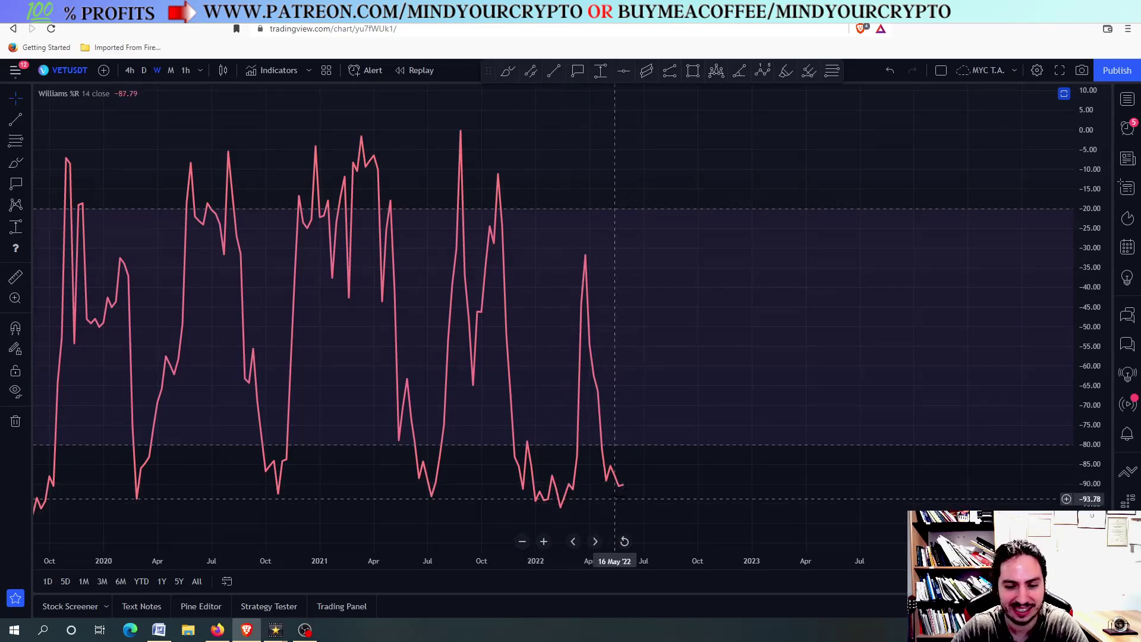
double_click(704, 361)
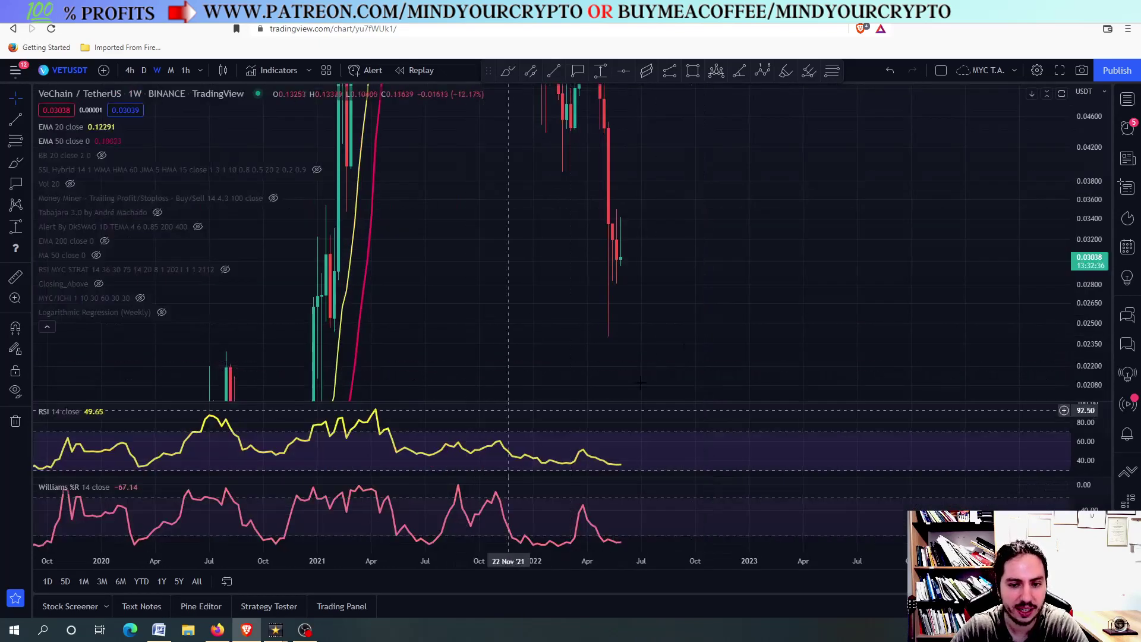
Step: Compress the weekly price scale, examine the 2020 to 2022 RSI readings in the maximized RSI pane, and return to the full layout
drag(1083, 139, 755, 380)
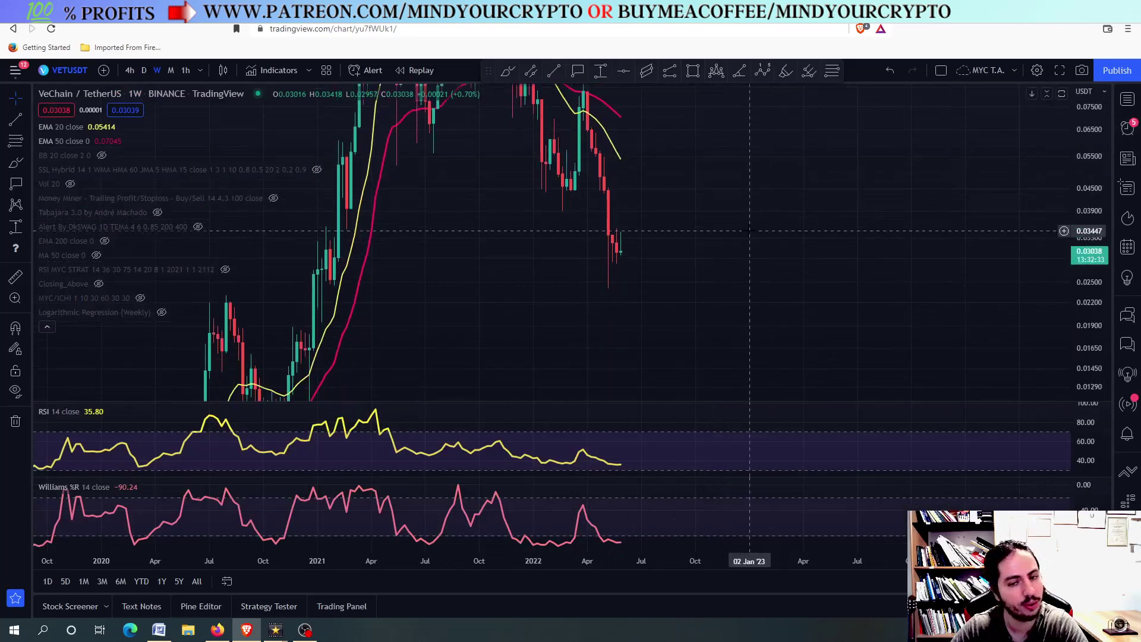
double_click(662, 447)
scroll(661, 446, down, 4)
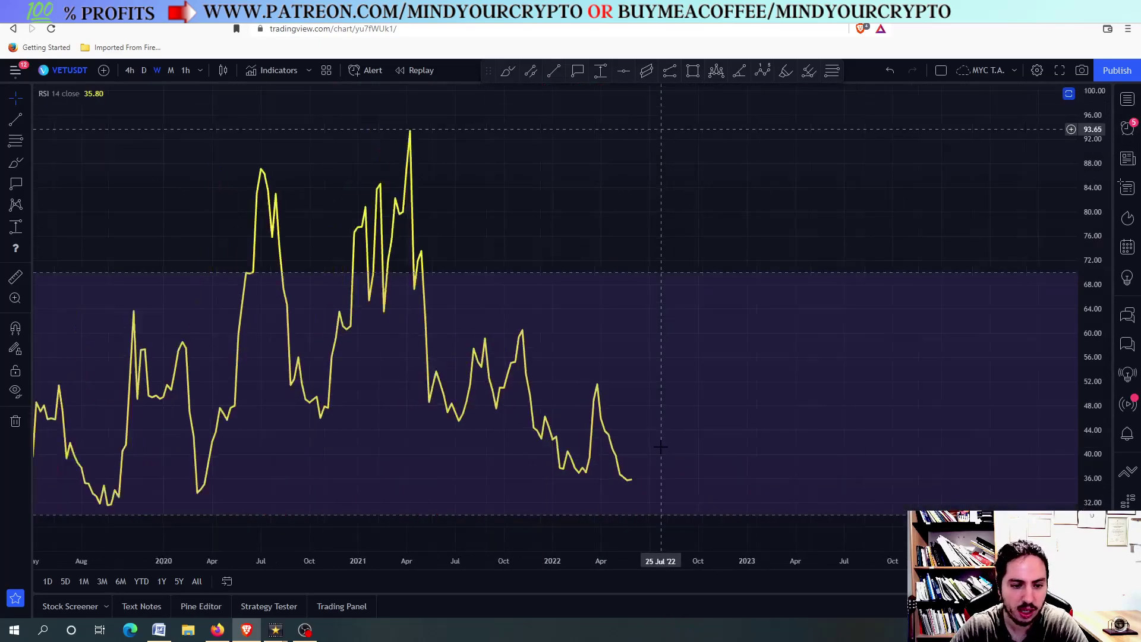
scroll(661, 446, up, 3)
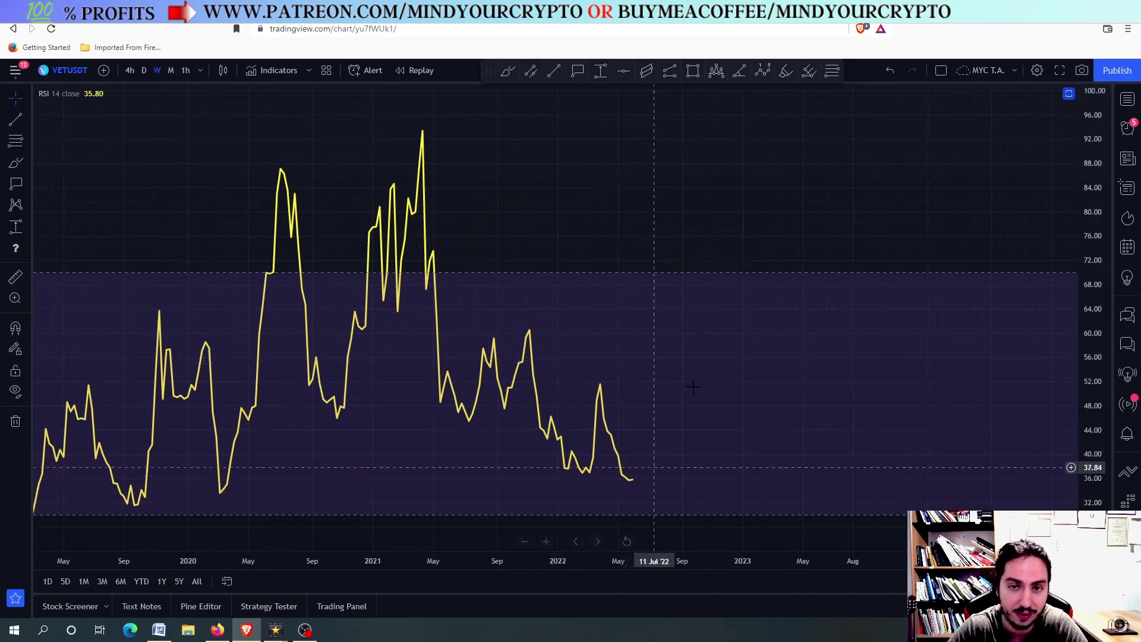
double_click(717, 337)
Step: Maximize the weekly price pane and examine the late-March 2022 high and following decline against the 20 and 50 EMAs
double_click(648, 204)
drag(654, 204, 897, 201)
scroll(754, 283, down, 5)
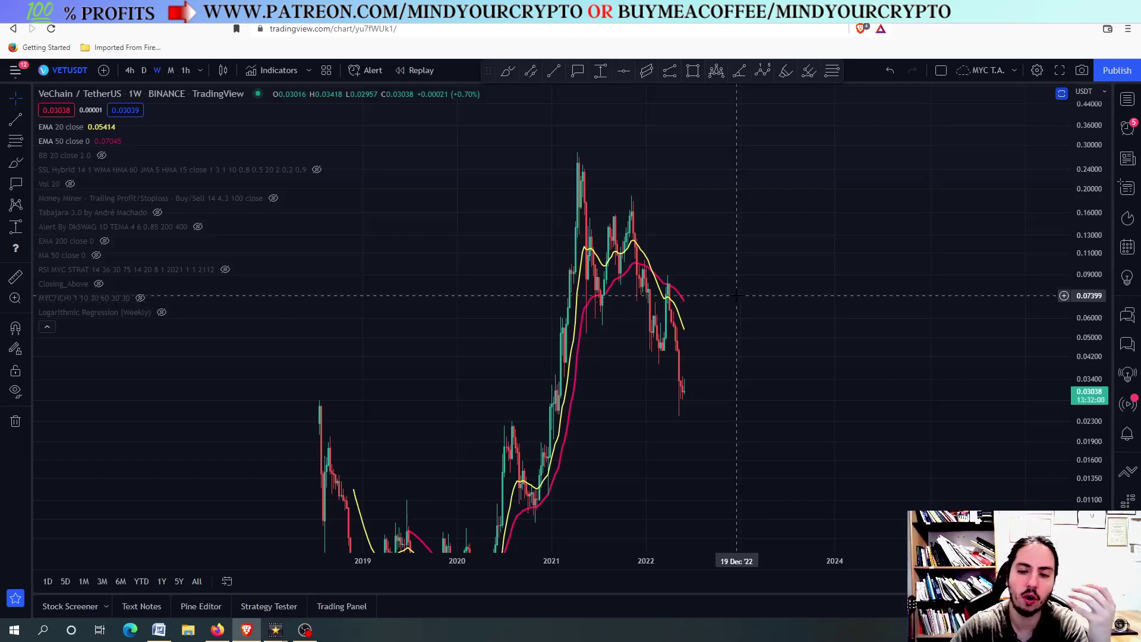
scroll(714, 298, up, 5)
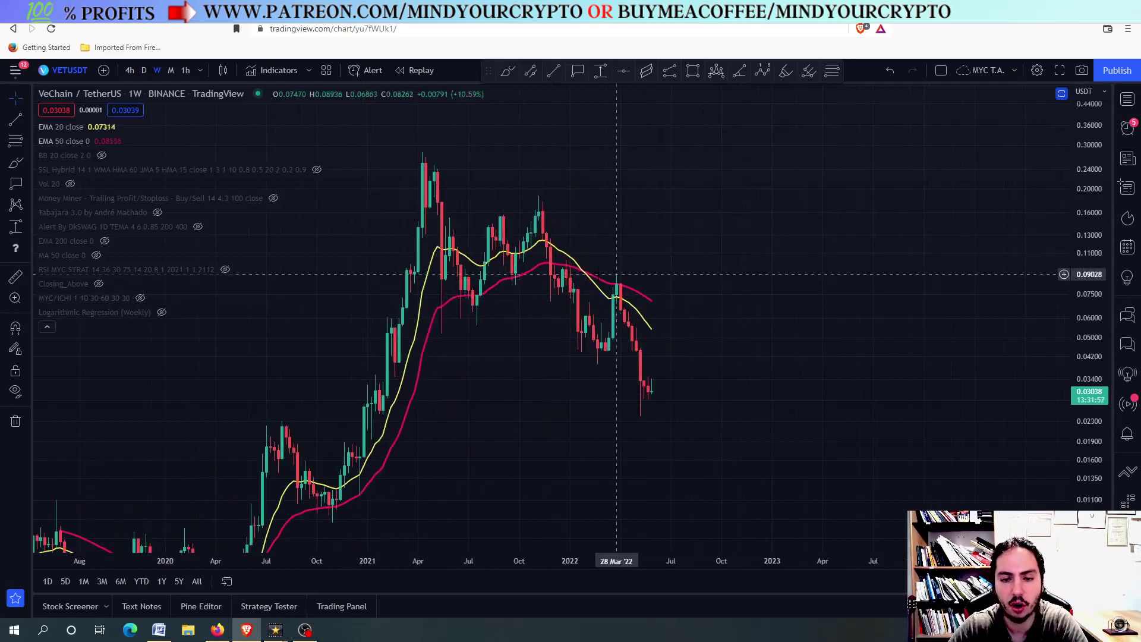
drag(1083, 395, 1082, 369)
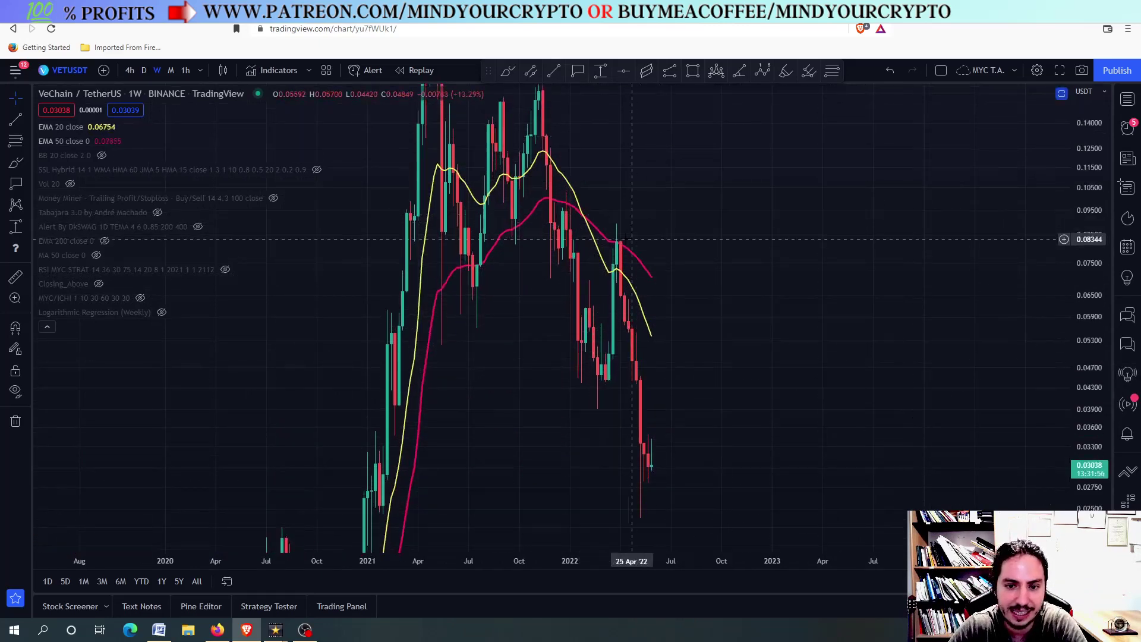
Step: Examine the March to May 2022 weekly readings in the maximized Williams %R and RSI panes, and return to the full layout
scroll(649, 218, up, 3)
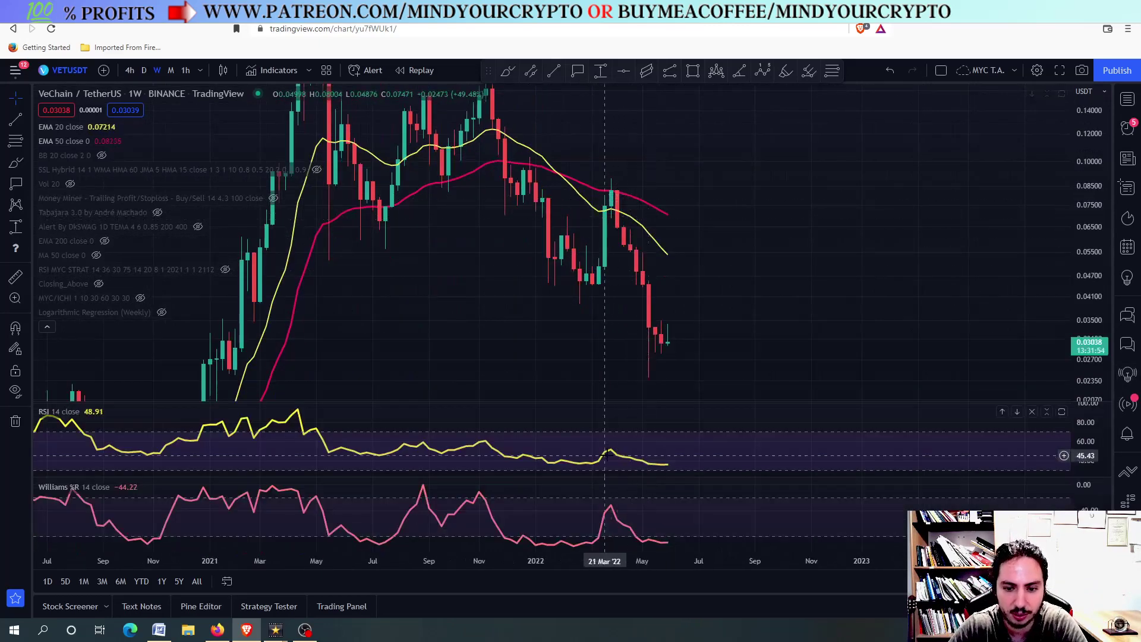
double_click(630, 511)
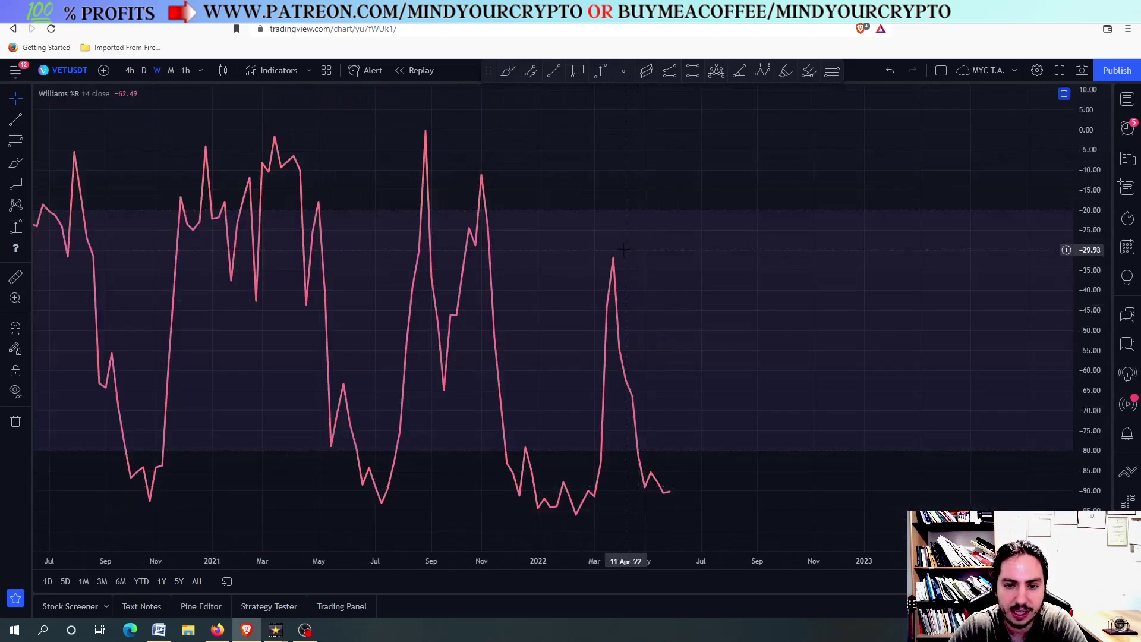
double_click(650, 300)
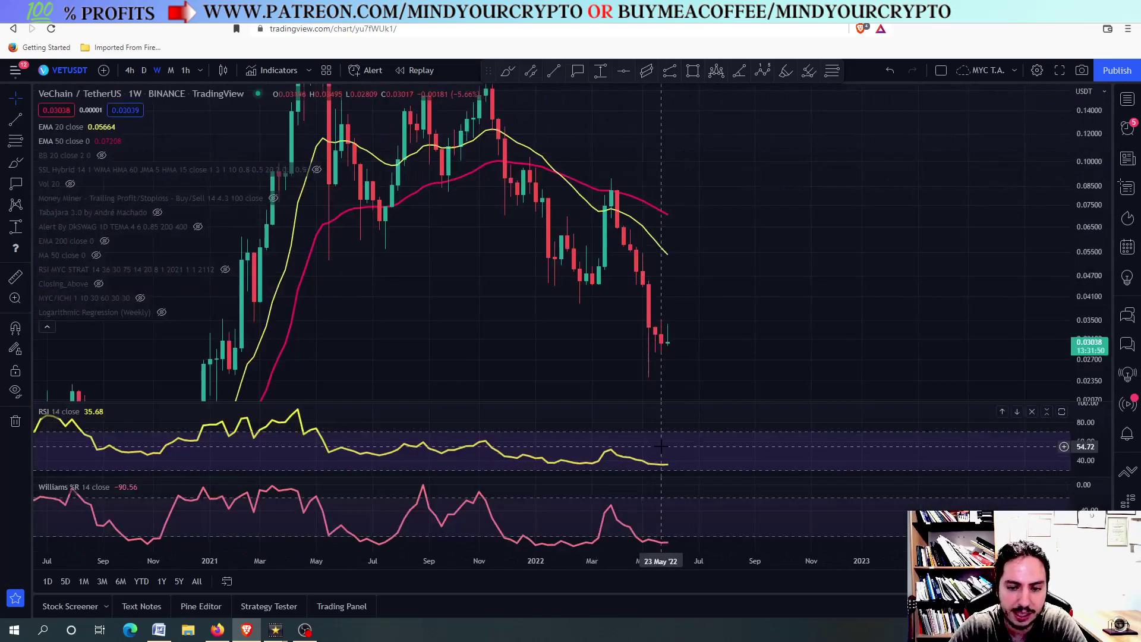
double_click(633, 428)
double_click(657, 338)
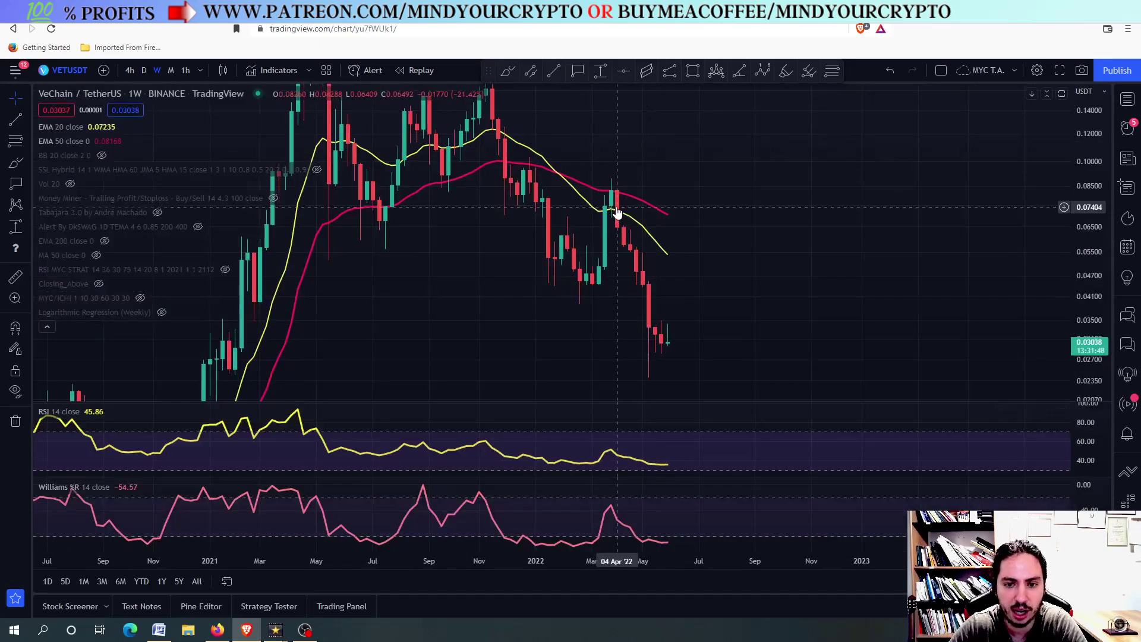
Step: Circle the January 2022 EMA crossover and the late-March 2022 high with the brush in the maximized price pane, and trace the following decline
double_click(623, 267)
scroll(621, 265, up, 2)
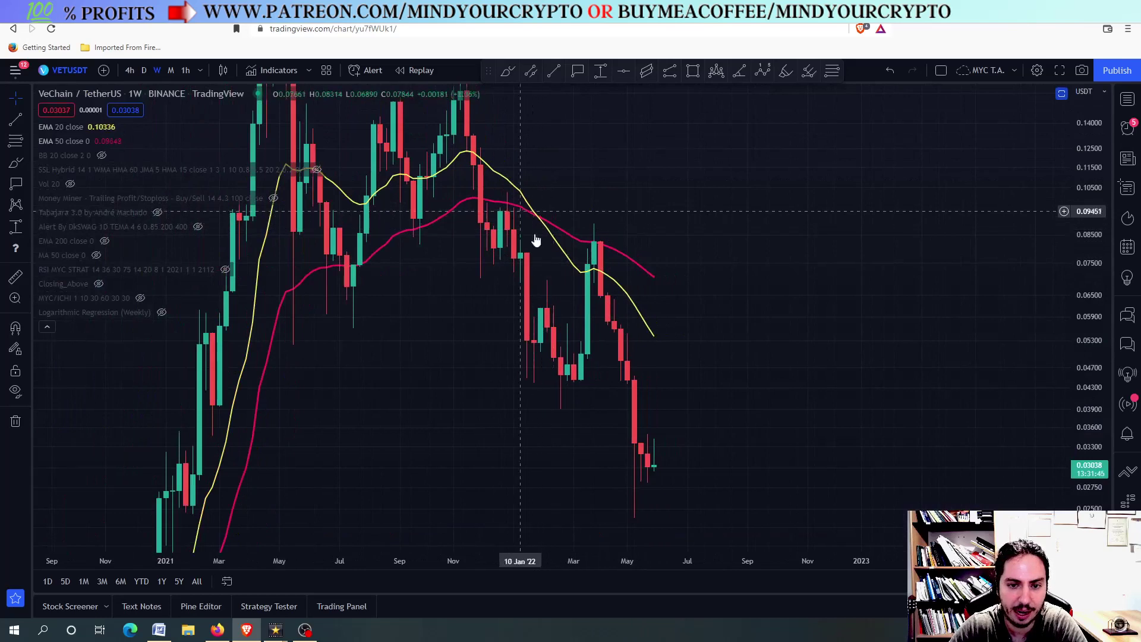
mouse_move(529, 208)
mouse_down()
mouse_move(556, 221)
mouse_move(533, 216)
mouse_up()
mouse_move(612, 244)
mouse_down()
mouse_move(574, 241)
mouse_move(619, 248)
mouse_move(594, 241)
mouse_move(615, 256)
mouse_move(622, 356)
mouse_up()
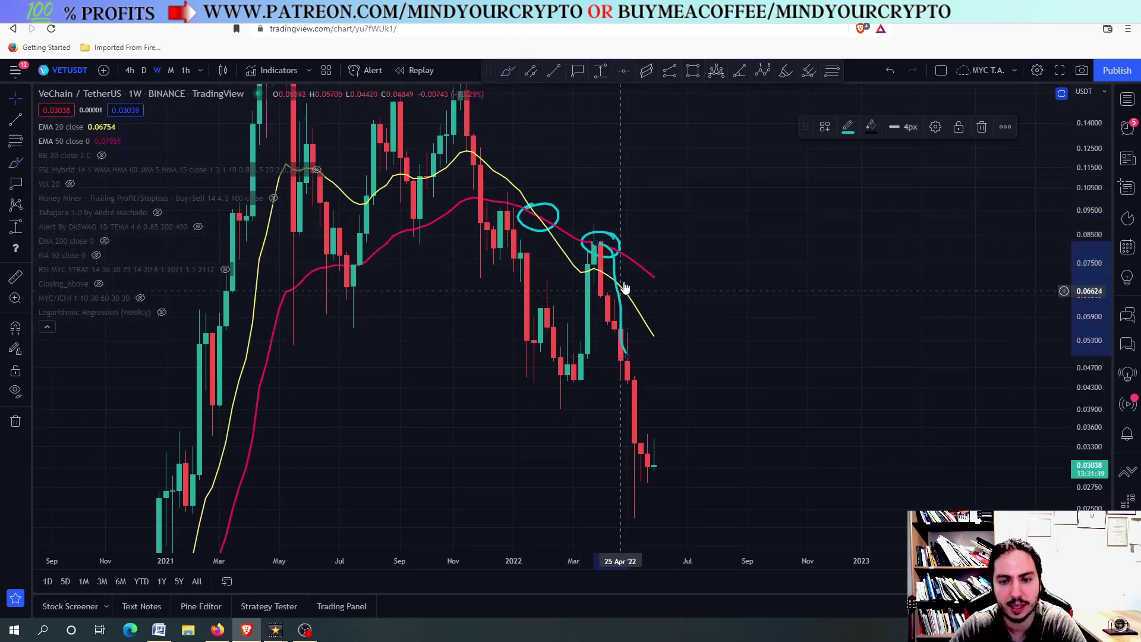
Step: Delete the brush markings at the late-March 2022 high on the weekly price pane
key(Delete)
click(609, 257)
key(Delete)
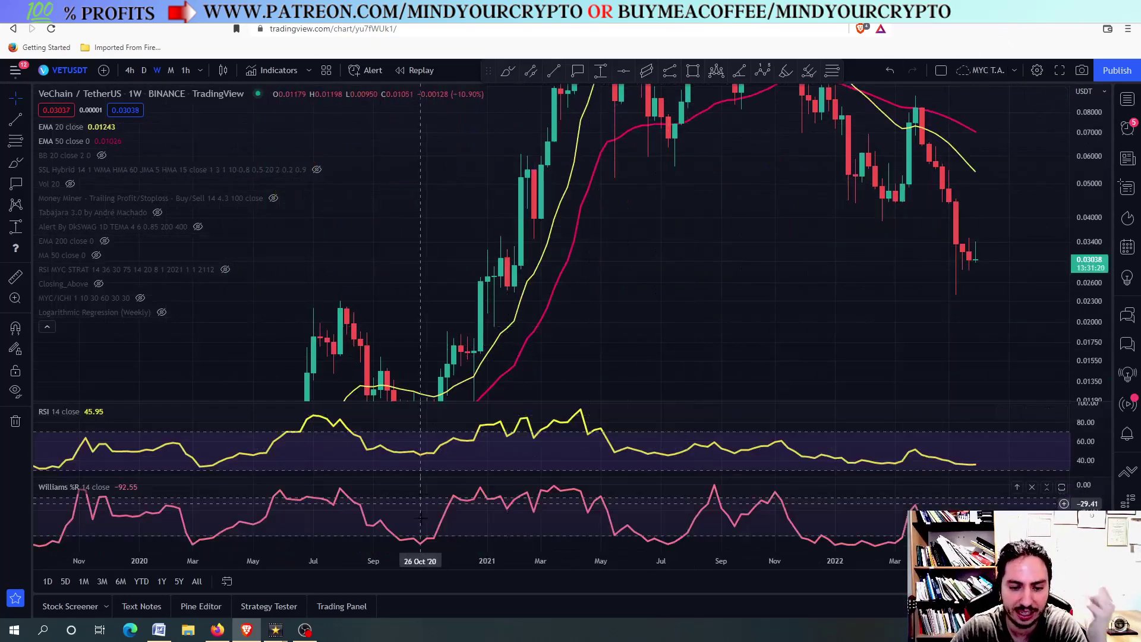
Step: Compress the weekly price scale, and with the brush trace the 2020 rise and pullback from the March low and circle the October 2020 low
scroll(543, 238, down, 3)
drag(581, 268, 622, 298)
scroll(622, 298, right, 3)
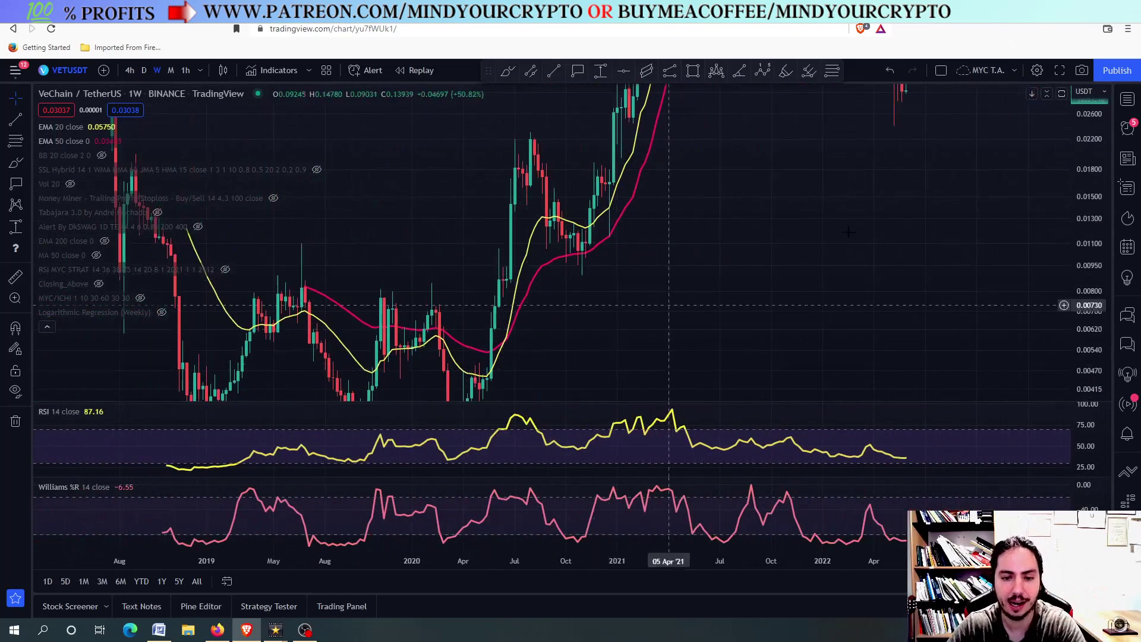
drag(1081, 145, 1080, 179)
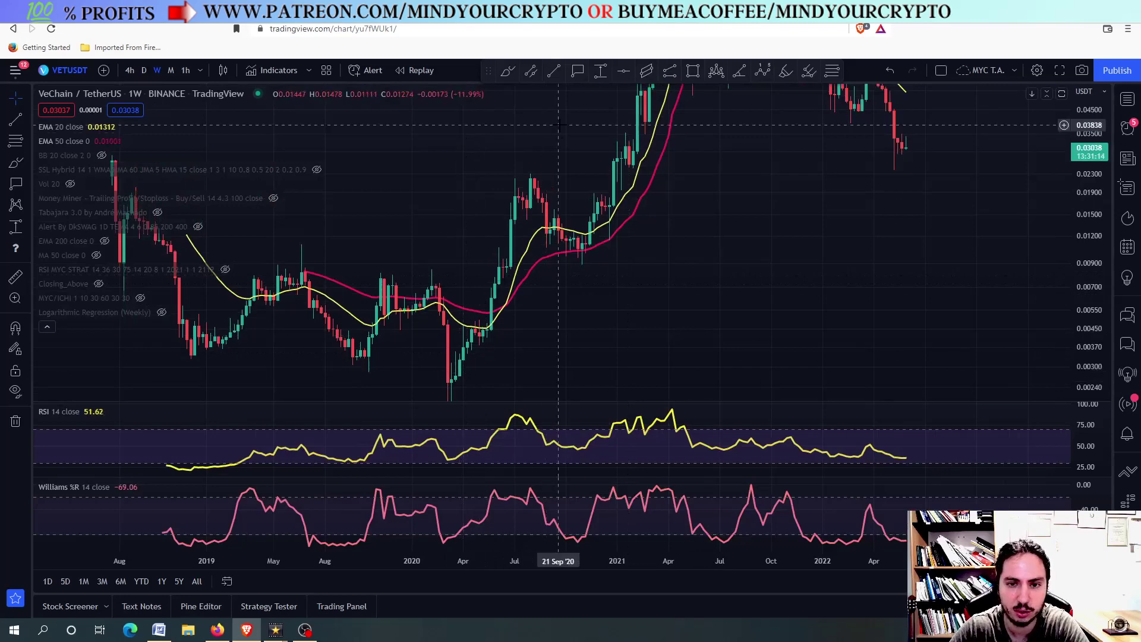
click(508, 72)
mouse_move(451, 384)
mouse_down()
mouse_move(523, 193)
mouse_move(581, 251)
mouse_move(586, 242)
mouse_move(606, 257)
mouse_move(586, 249)
mouse_up()
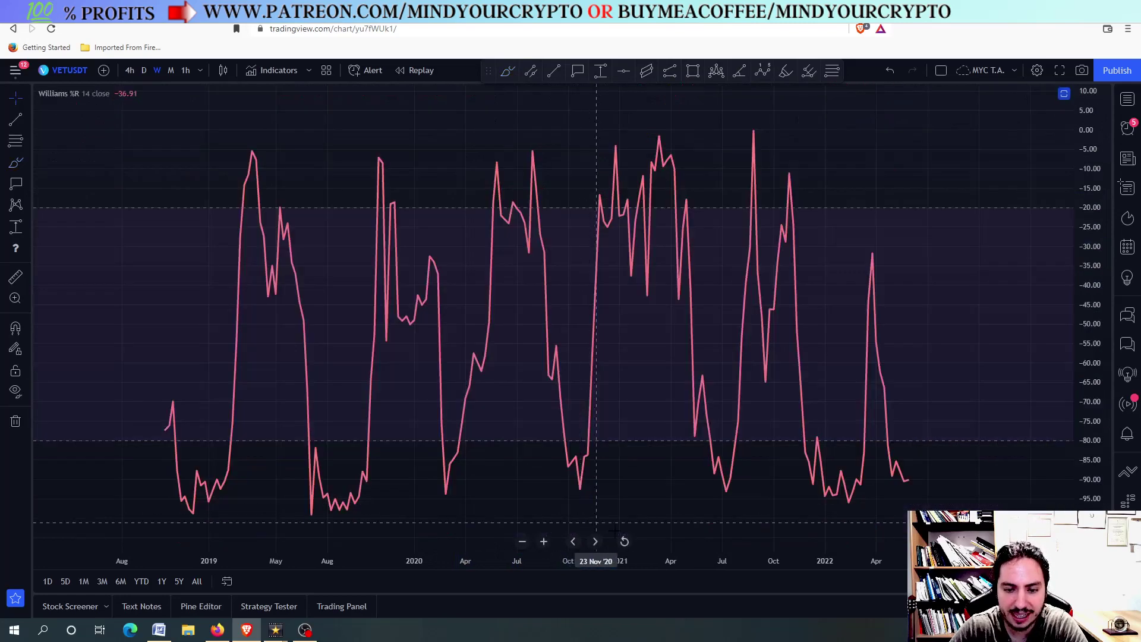
Step: Examine the late-October 2020 low against the -80 level in the maximized weekly Williams %R pane, and return to the full layout
double_click(581, 504)
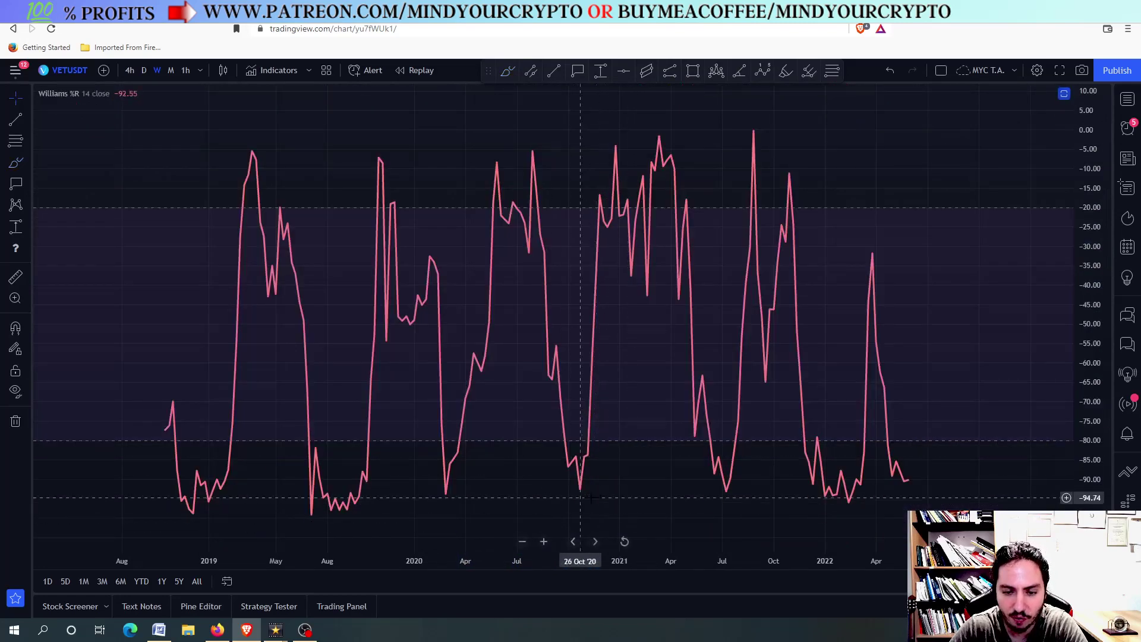
scroll(599, 452, up, 2)
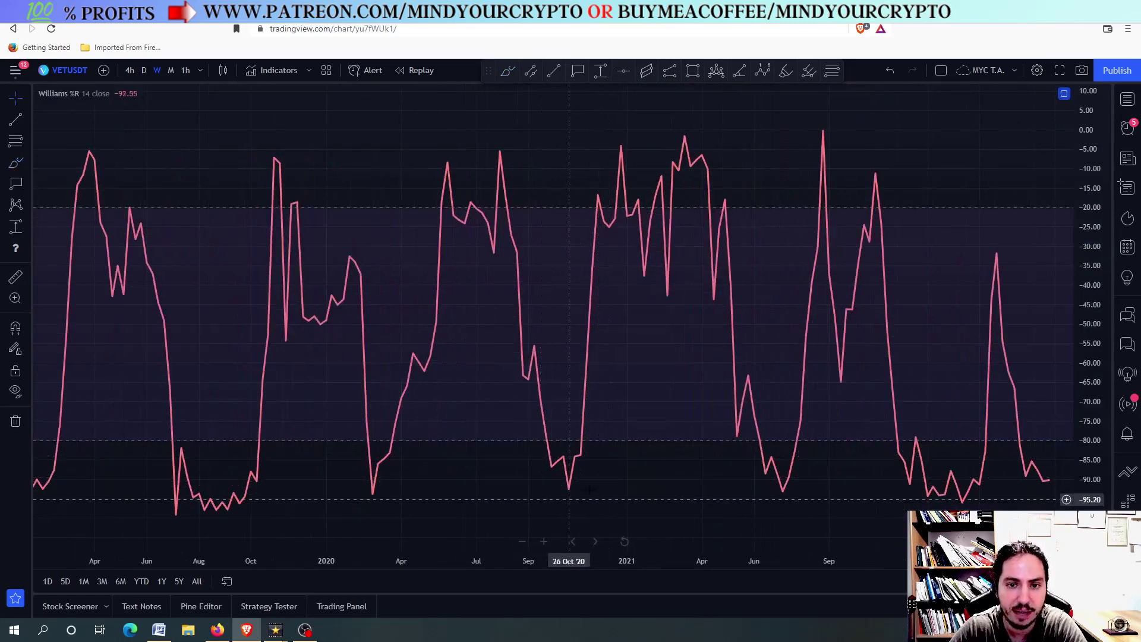
double_click(557, 166)
scroll(558, 171, down, 3)
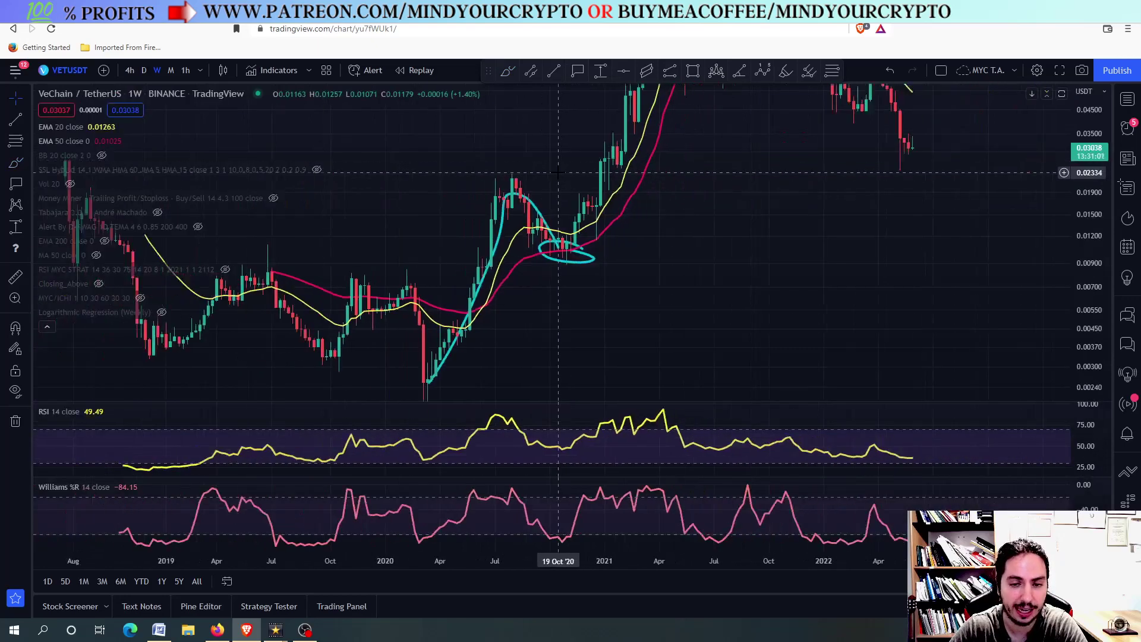
Step: Compare the circled October 2020 pullback with the indicator panes, and remove all drawings from the weekly chart
drag(668, 217, 622, 279)
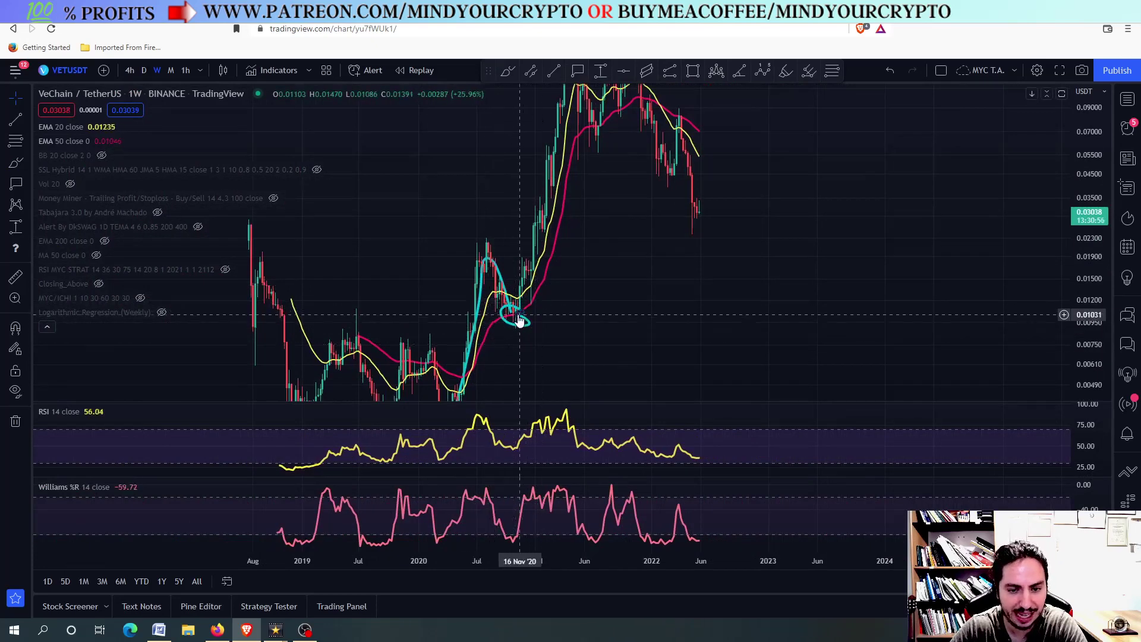
scroll(515, 319, up, 3)
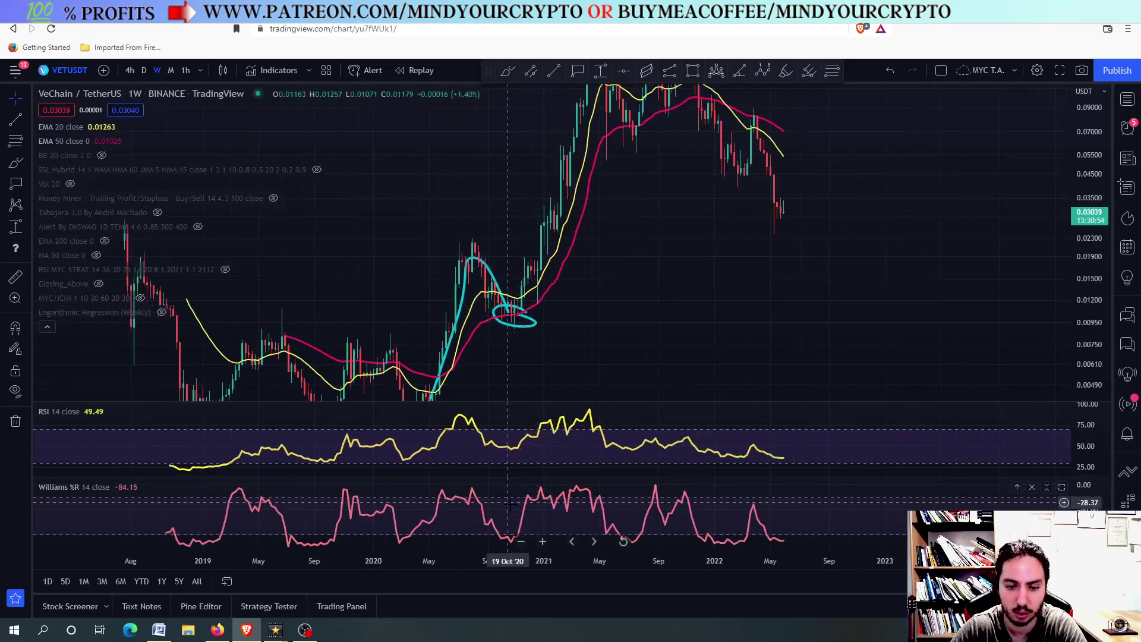
right_click(642, 209)
click(700, 476)
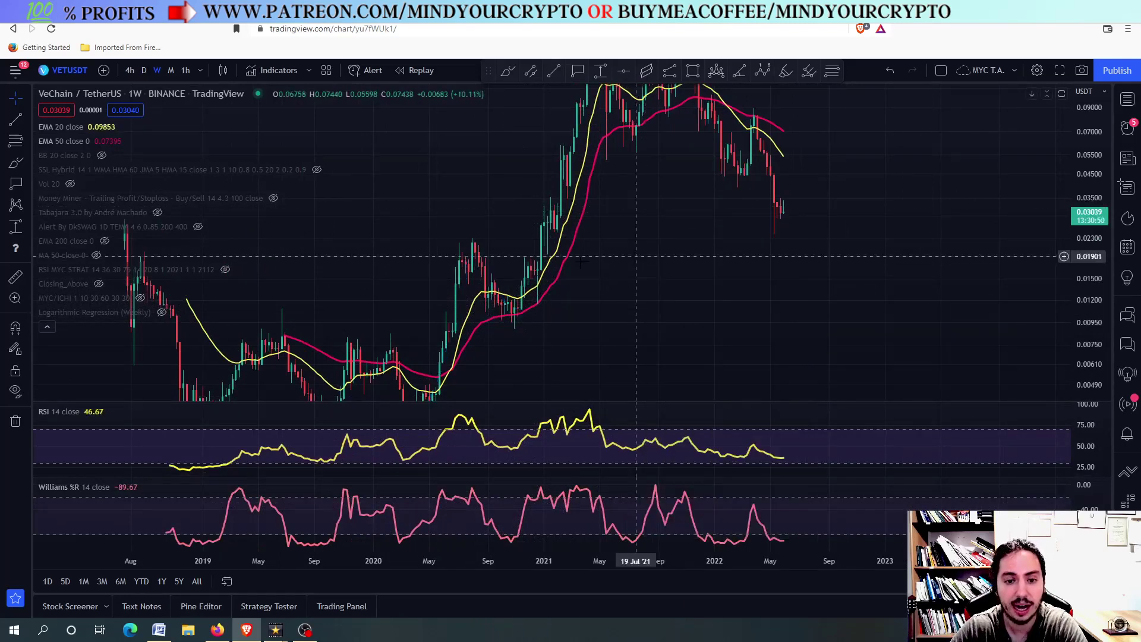
Step: Switch the VETUSDT chart to the daily interval and bring the November 2020 to March 2021 rise into view with a stretched price scale
scroll(590, 309, down, 5)
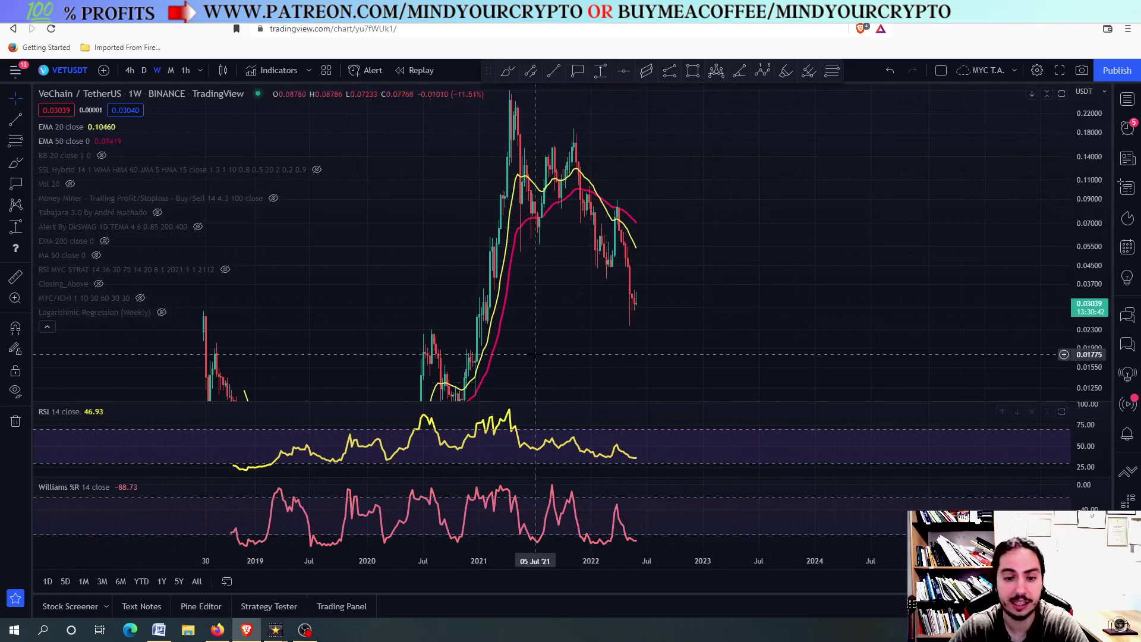
scroll(555, 262, up, 2)
scroll(431, 344, up, 1)
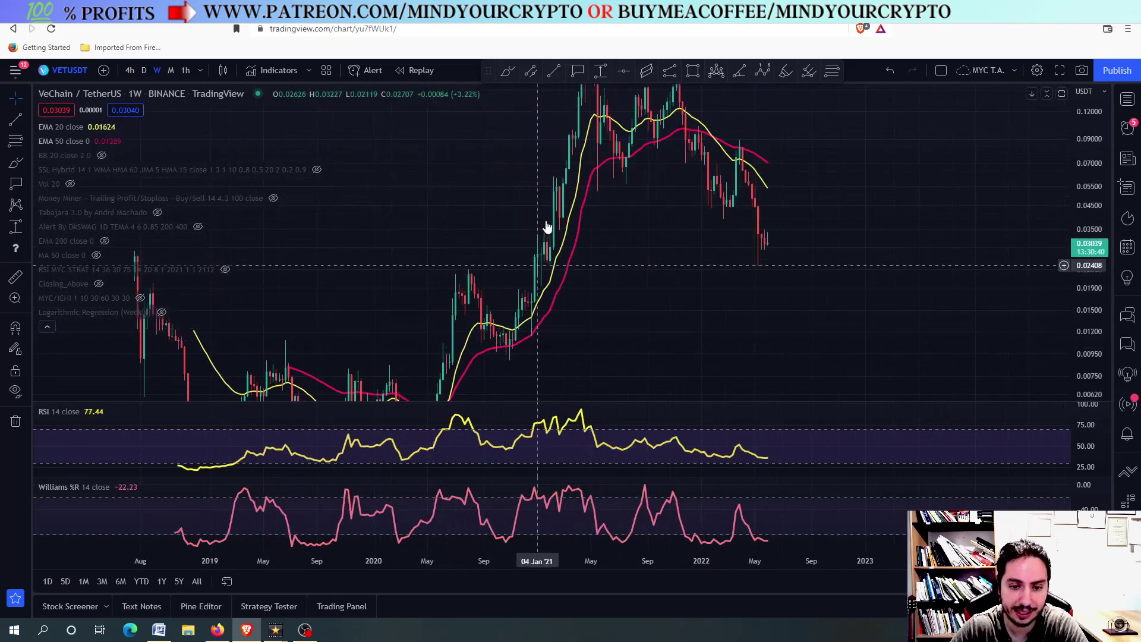
click(145, 70)
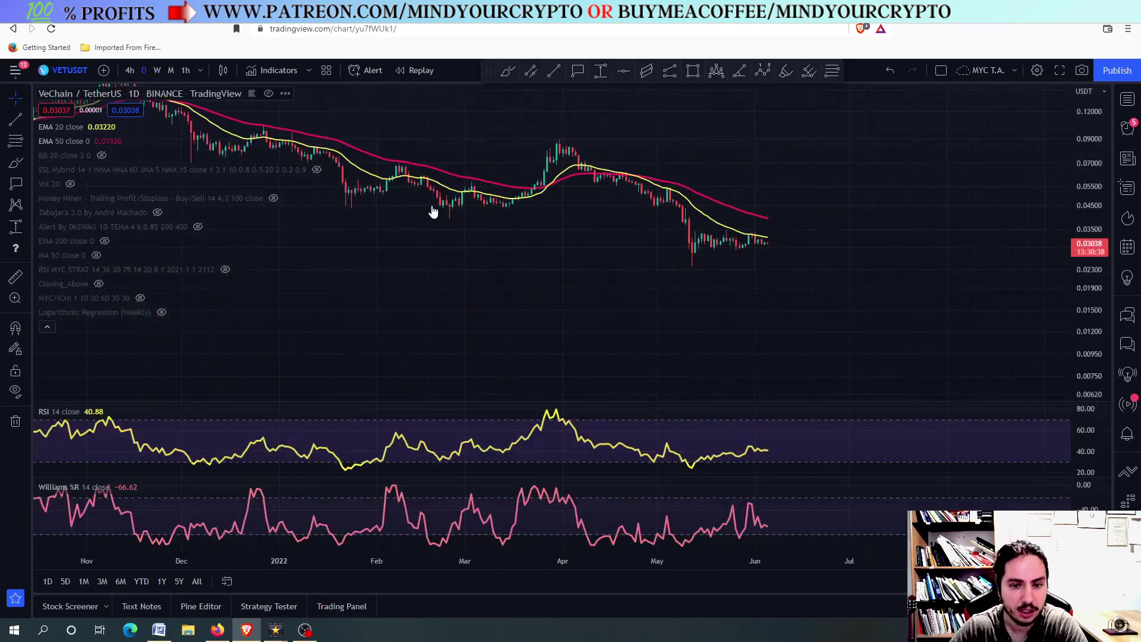
scroll(683, 304, left, 10)
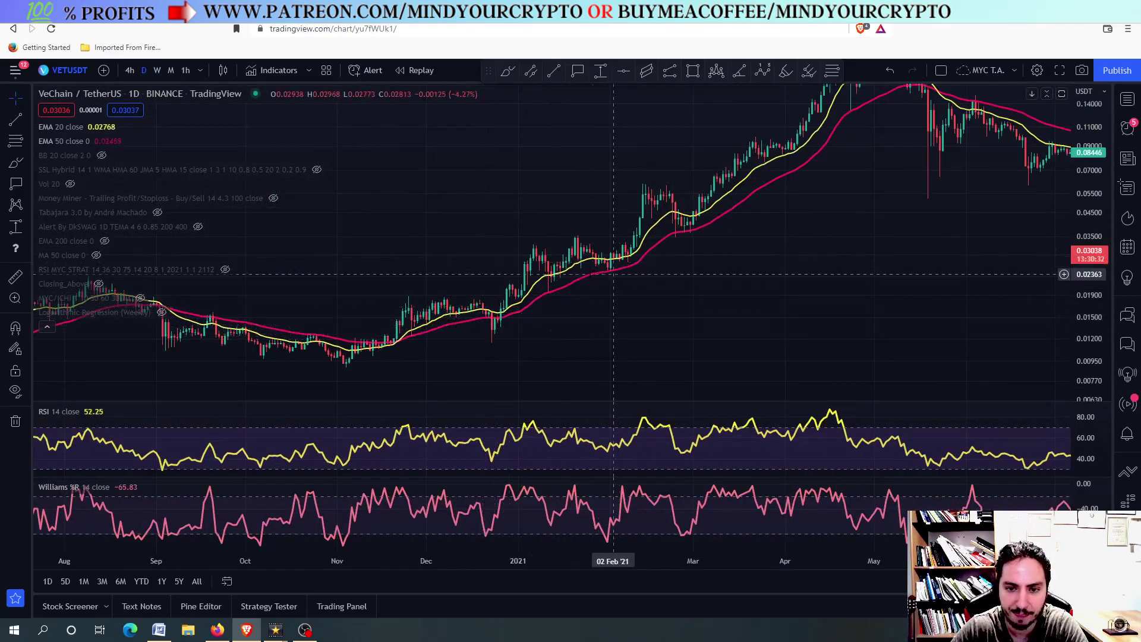
drag(1094, 313, 919, 267)
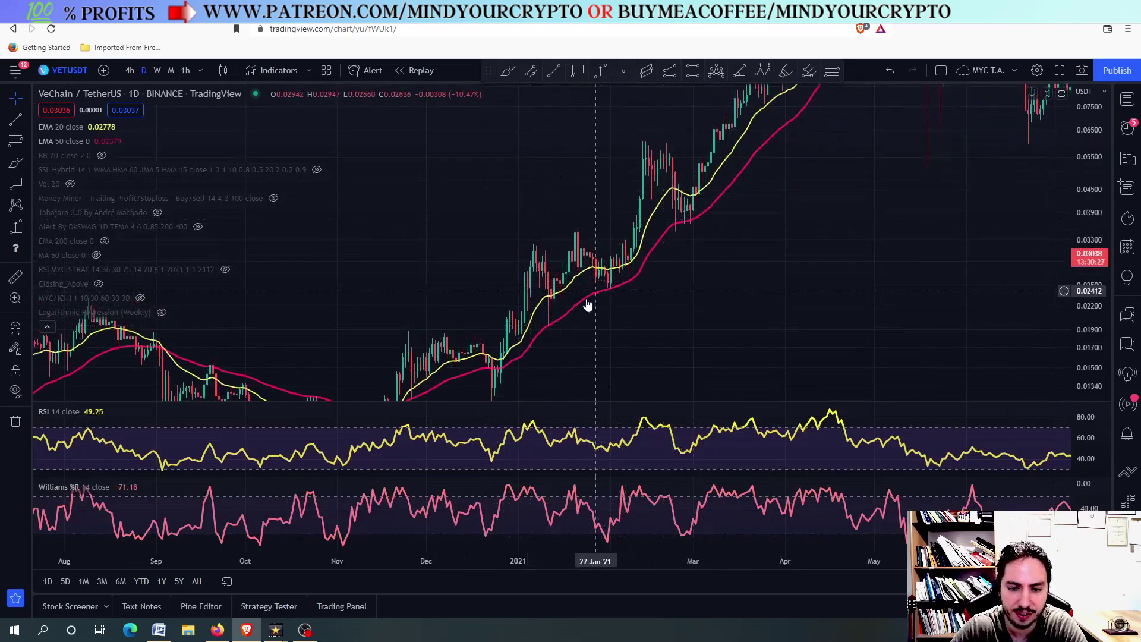
scroll(511, 318, up, 2)
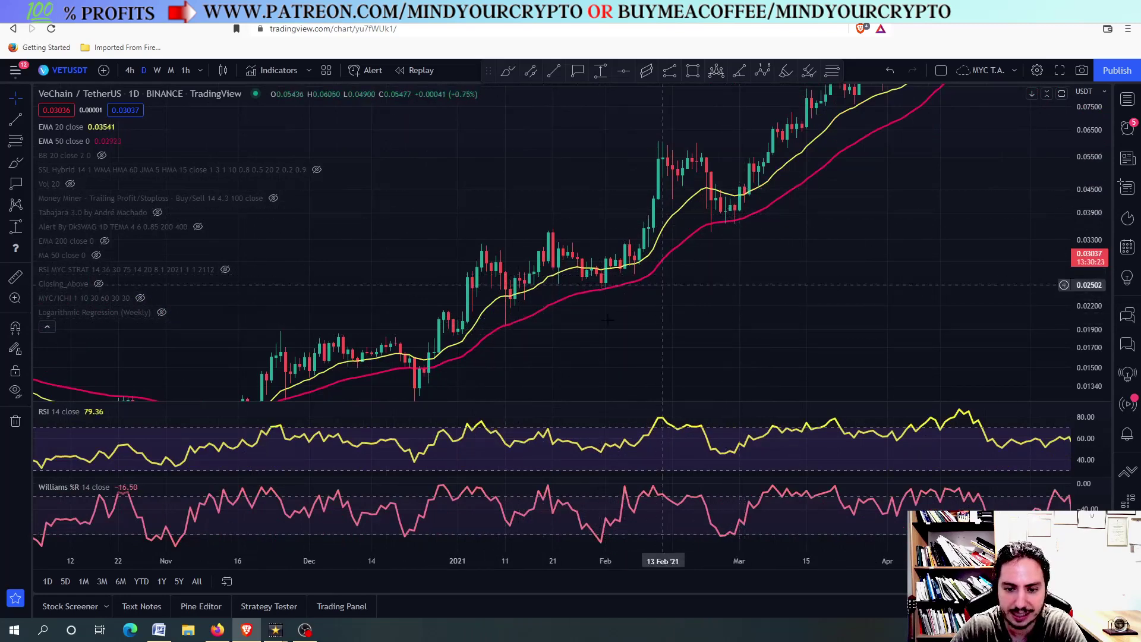
Step: Examine the January 2021 dips against the -80 level in the maximized daily Williams %R pane, and return to the full layout
double_click(524, 523)
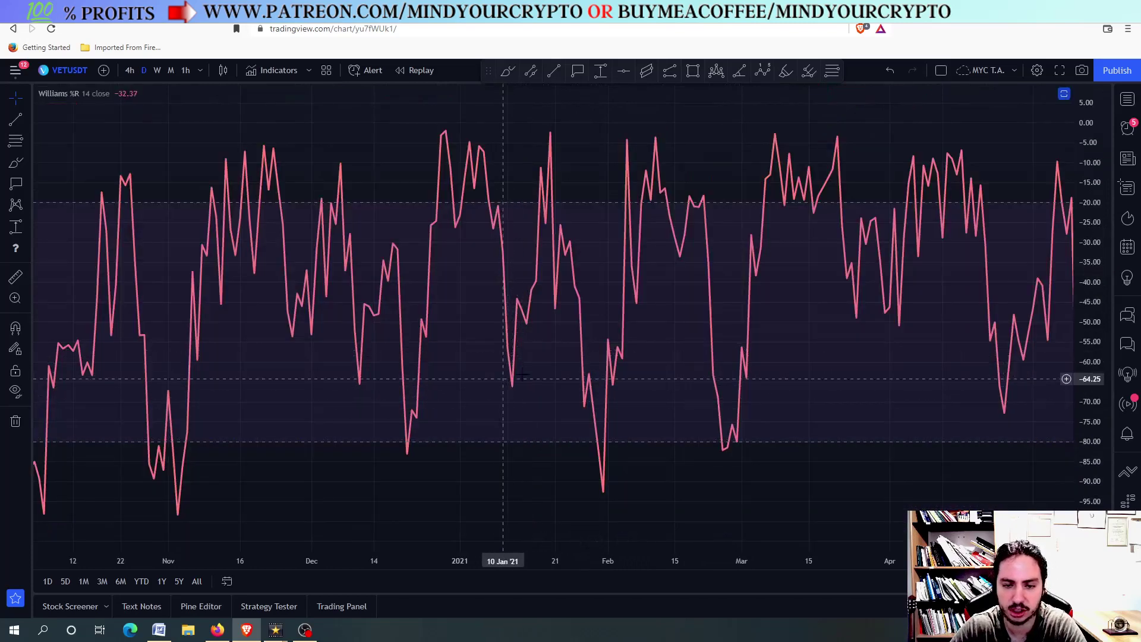
double_click(564, 380)
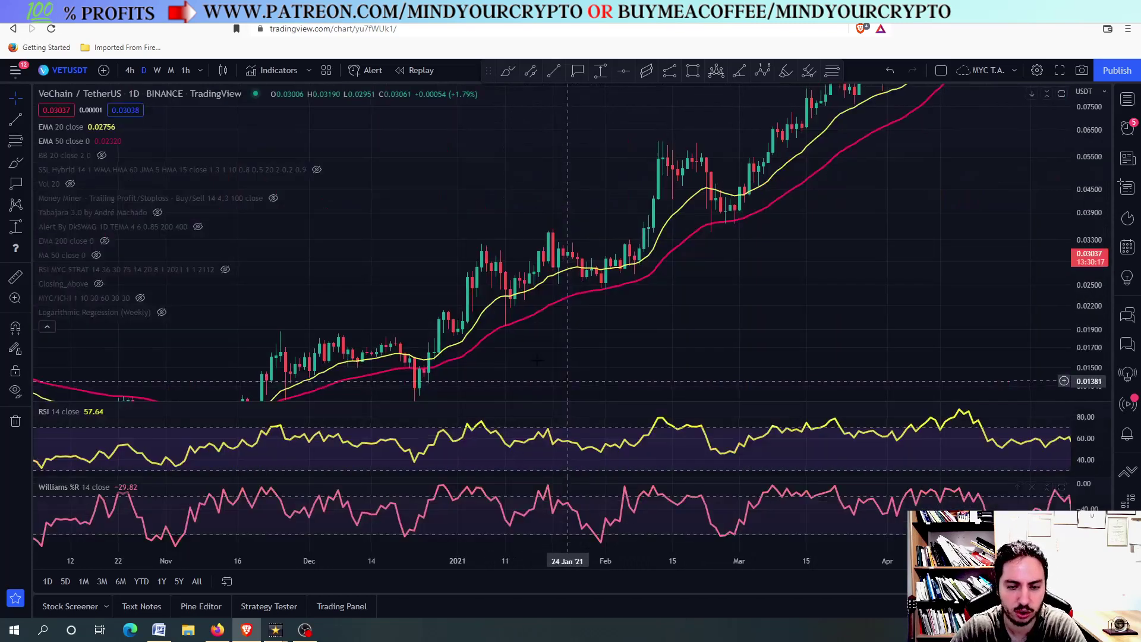
double_click(601, 522)
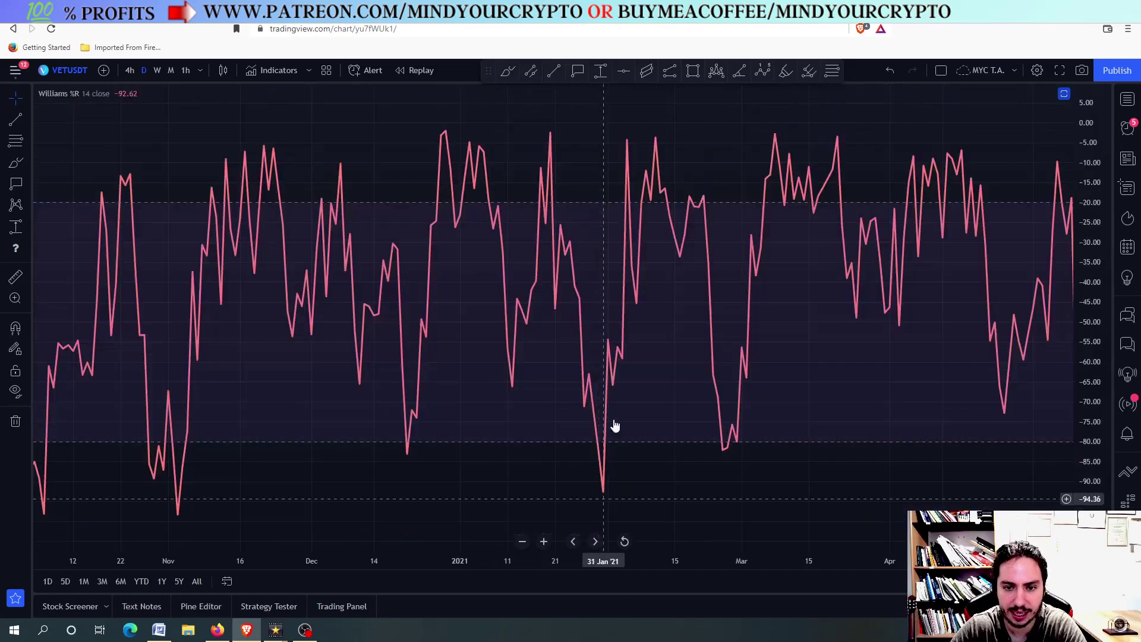
double_click(651, 414)
Step: Circle the January 2021 pullback at the EMAs with the brush on the daily chart, and trace the February rise
scroll(594, 309, down, 5)
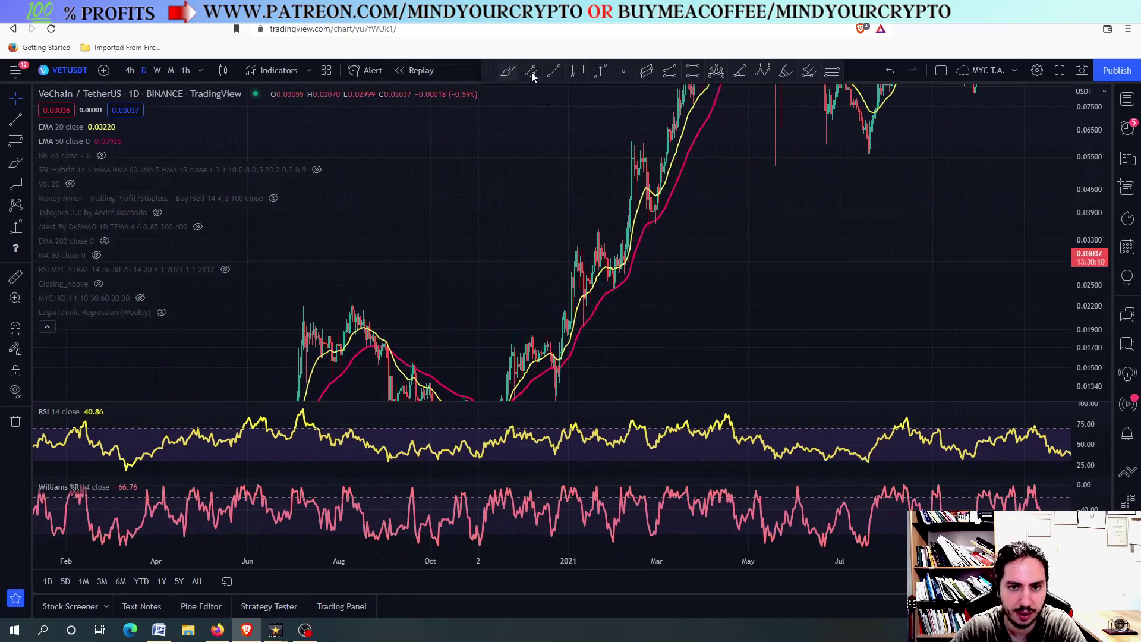
click(510, 71)
mouse_move(641, 271)
mouse_down()
mouse_move(550, 286)
mouse_move(645, 293)
mouse_move(618, 270)
mouse_move(646, 136)
mouse_up()
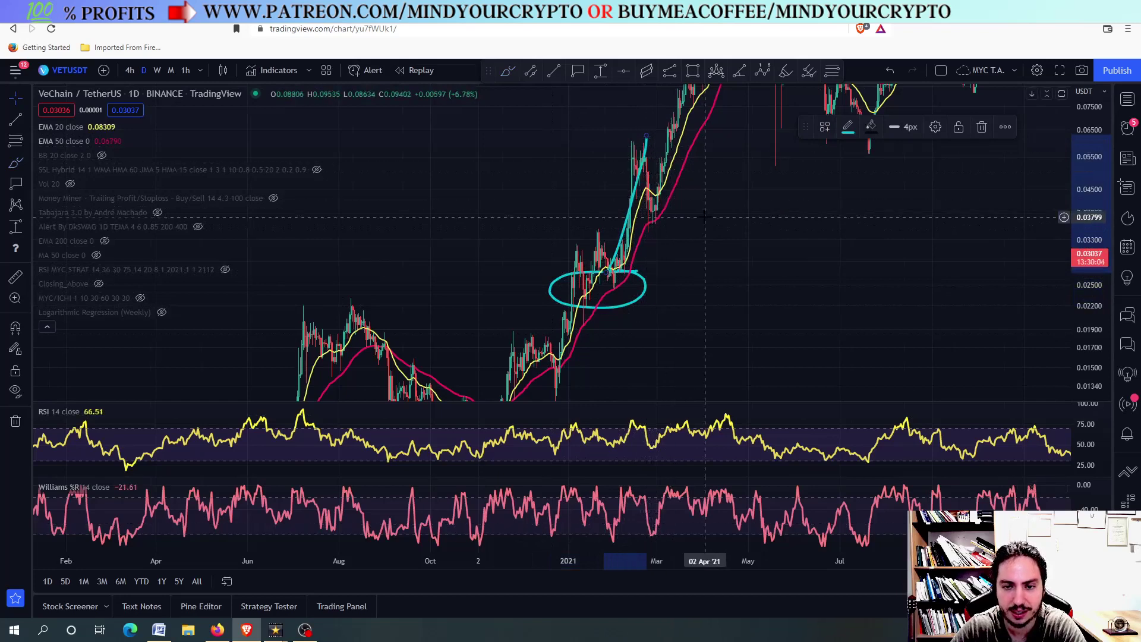
Step: Examine the late-February 2021 dip in the maximized daily Williams %R pane, and return to the full layout
scroll(707, 218, up, 2)
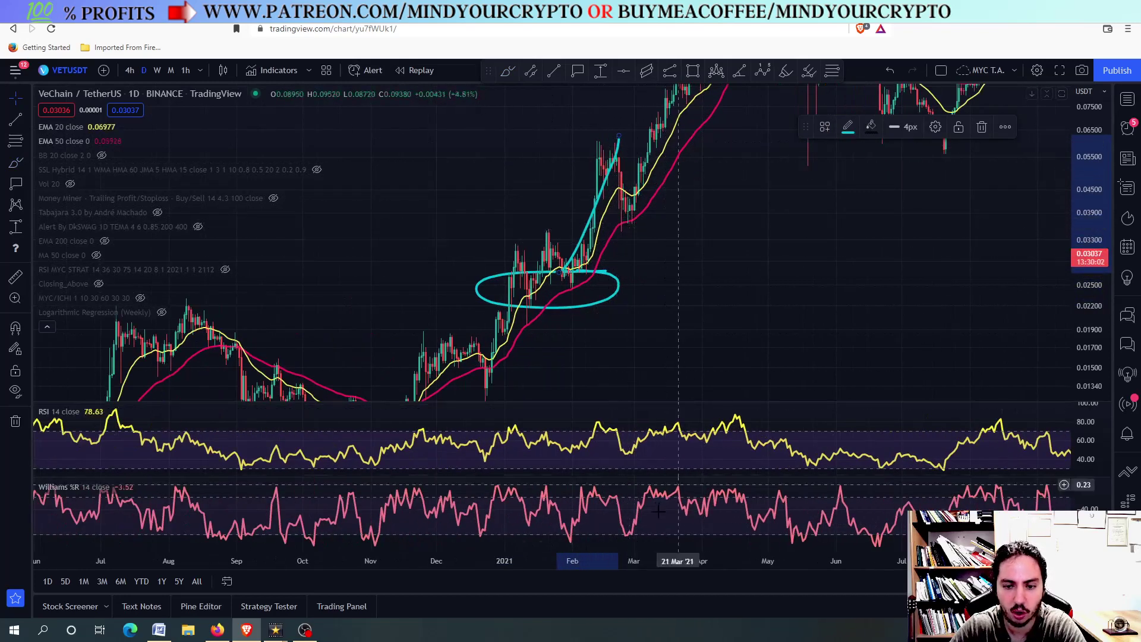
double_click(635, 511)
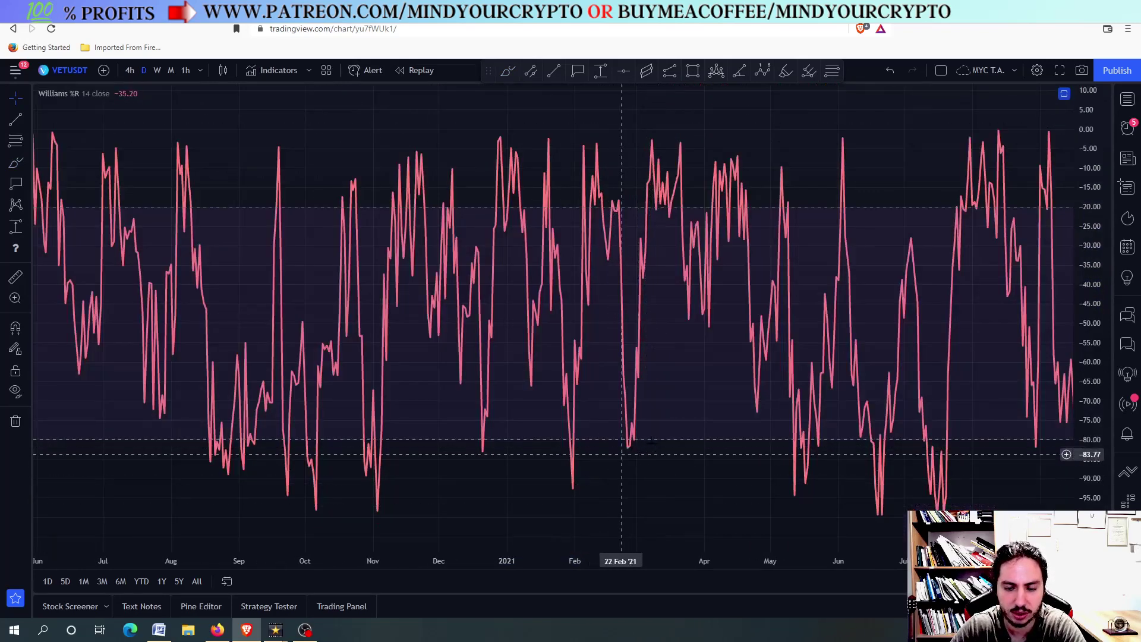
double_click(664, 406)
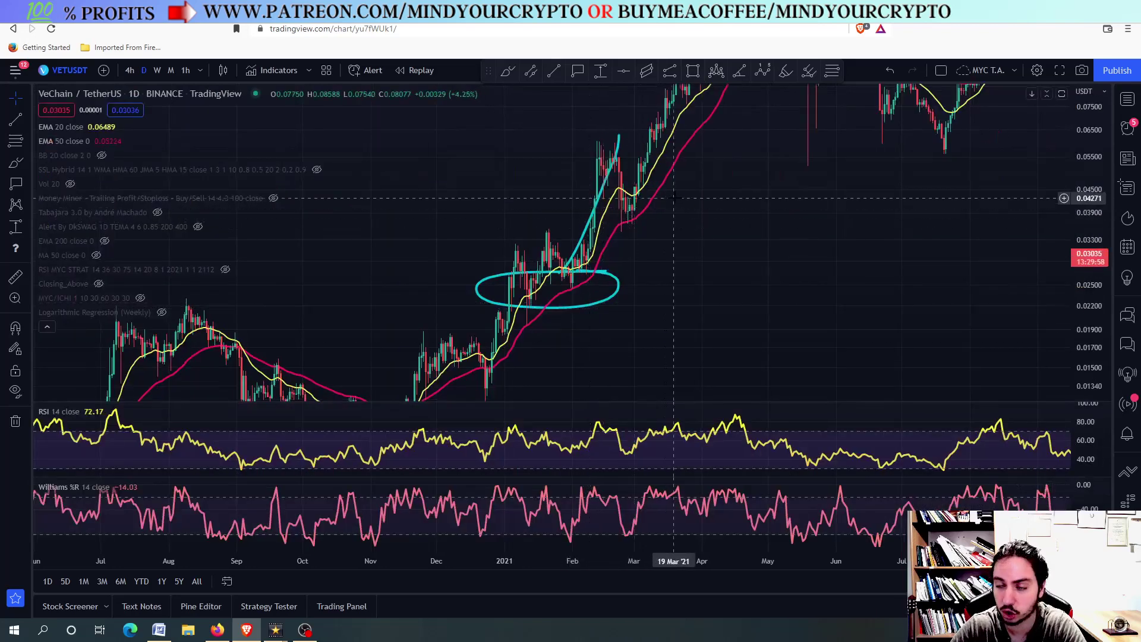
Step: Remove all drawings from the daily chart
scroll(627, 315, down, 3)
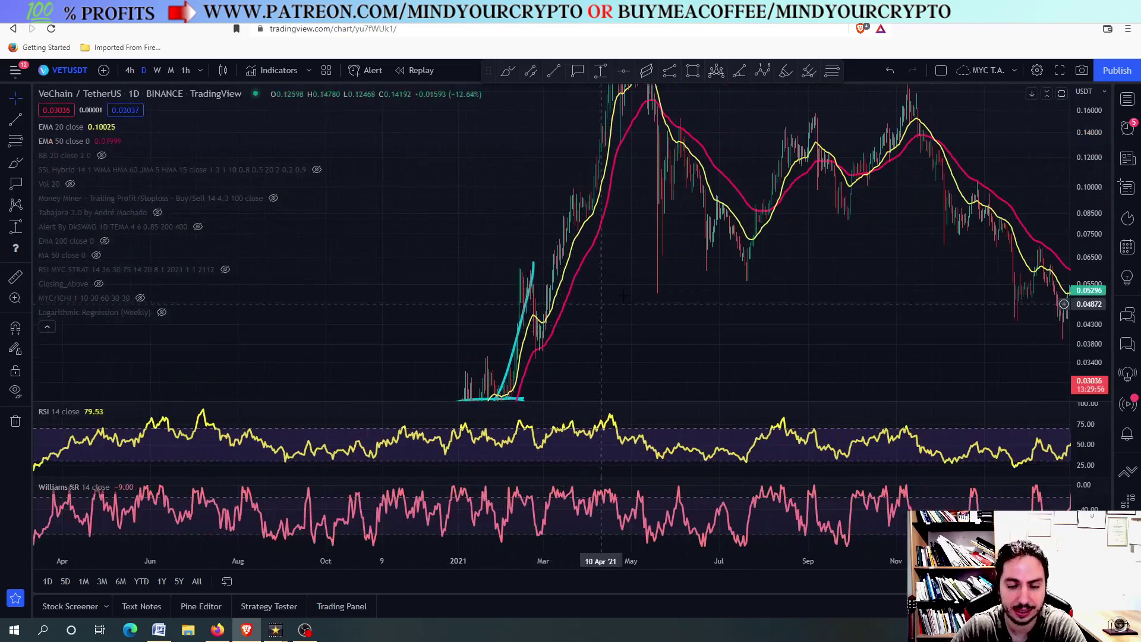
drag(537, 306, 262, 386)
right_click(809, 199)
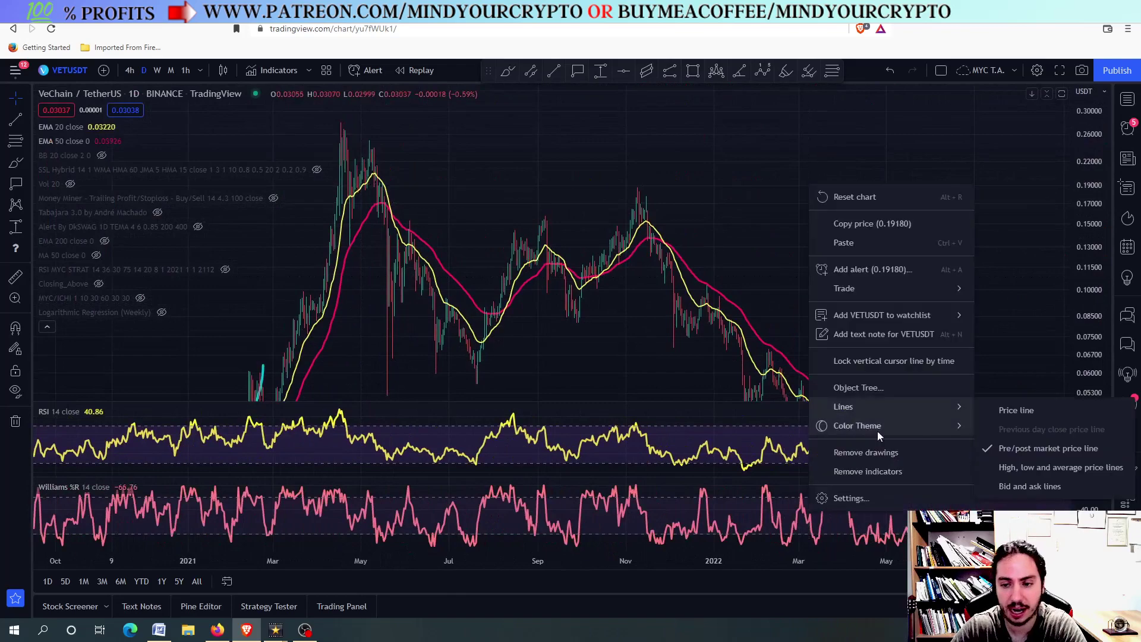
click(891, 452)
Step: Examine the late-March 2022 peaks against the -20 level in the maximized daily Williams %R pane, and return to the full layout
scroll(752, 220, up, 3)
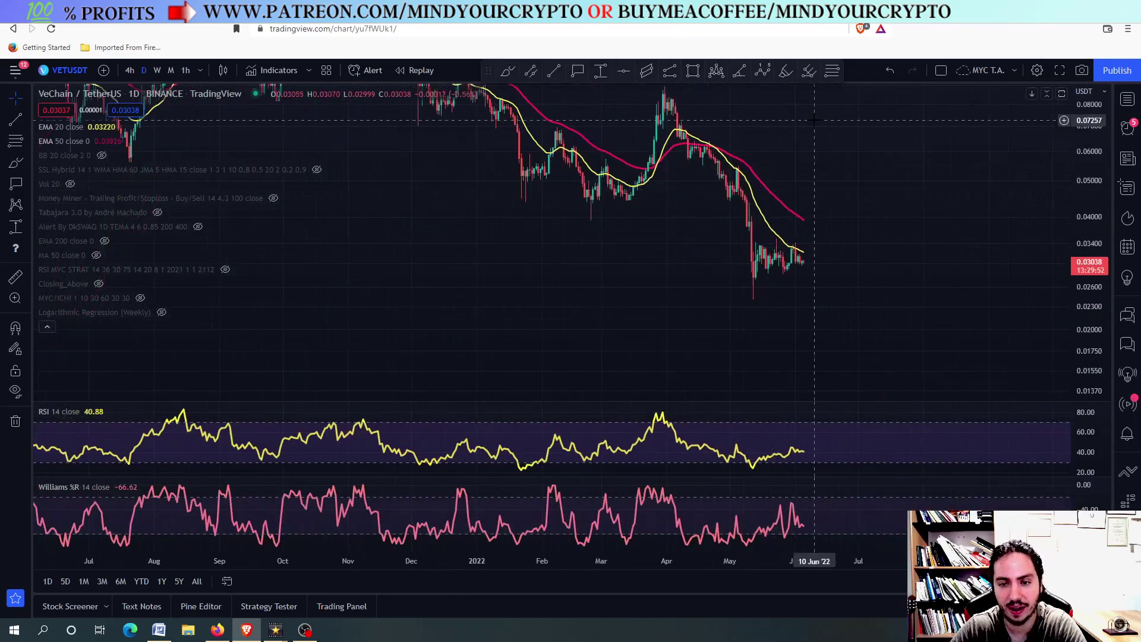
scroll(752, 220, down, 3)
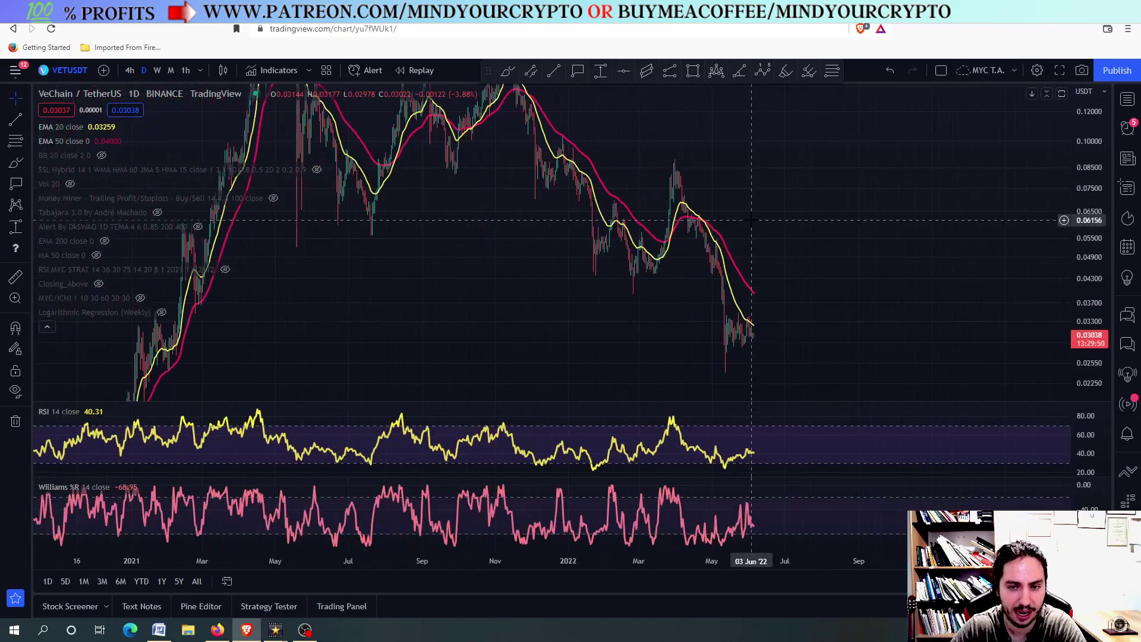
scroll(671, 179, up, 2)
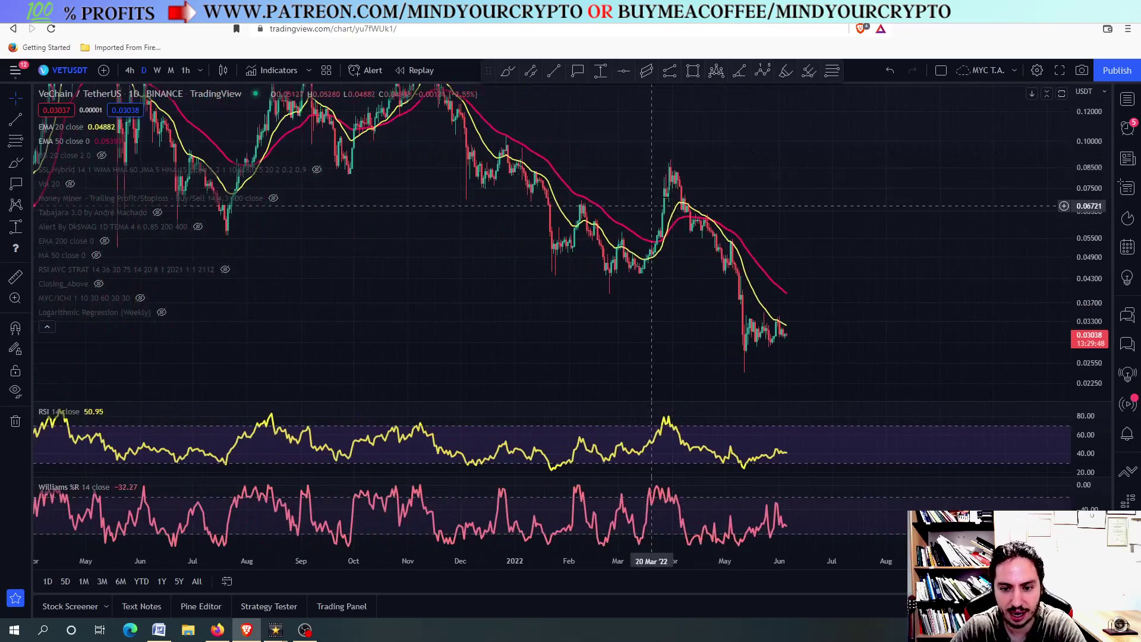
scroll(676, 196, up, 1)
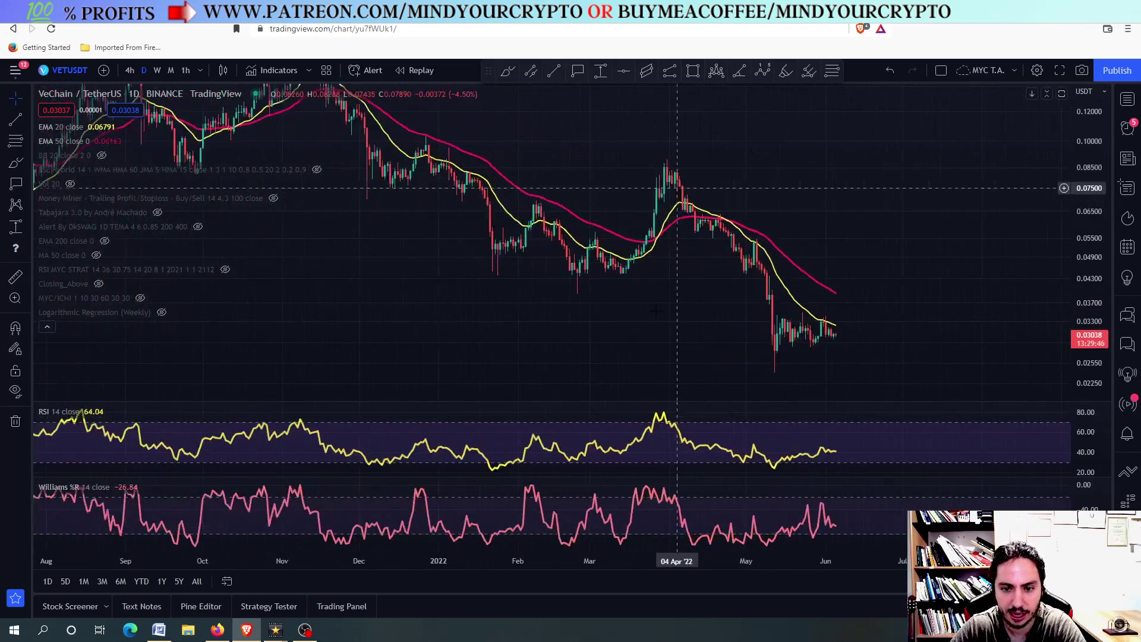
double_click(698, 504)
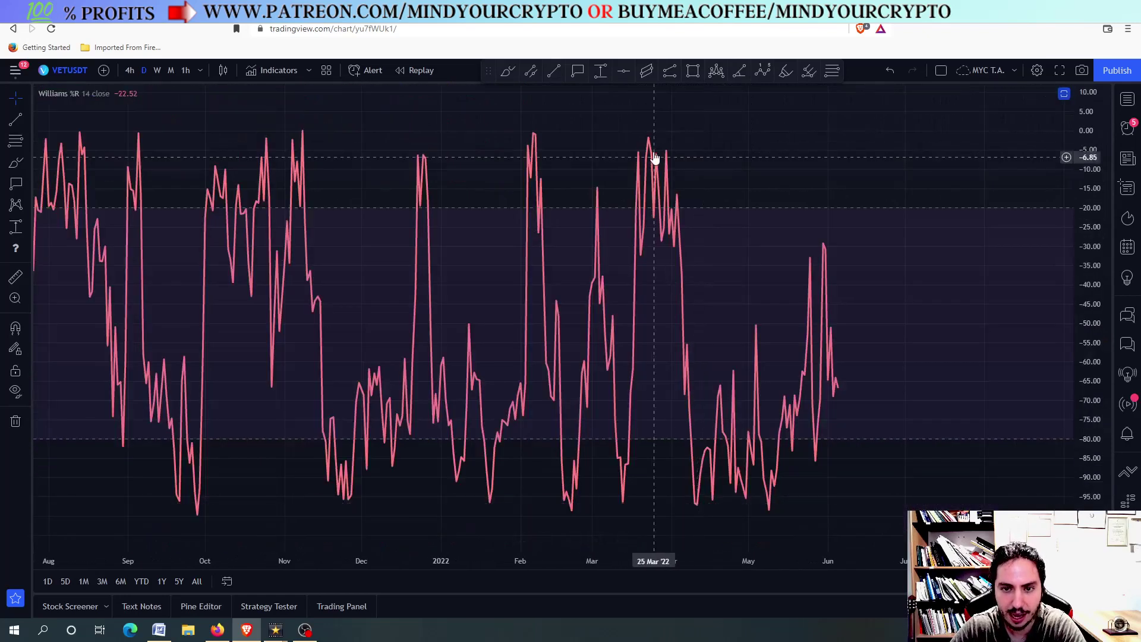
scroll(651, 135, up, 3)
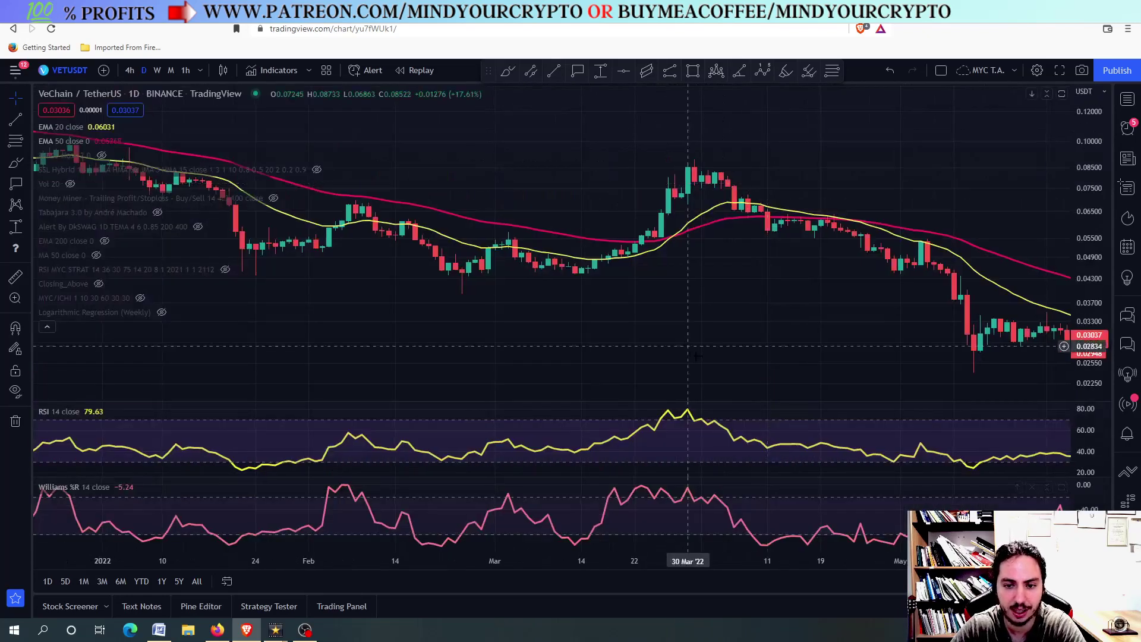
double_click(692, 184)
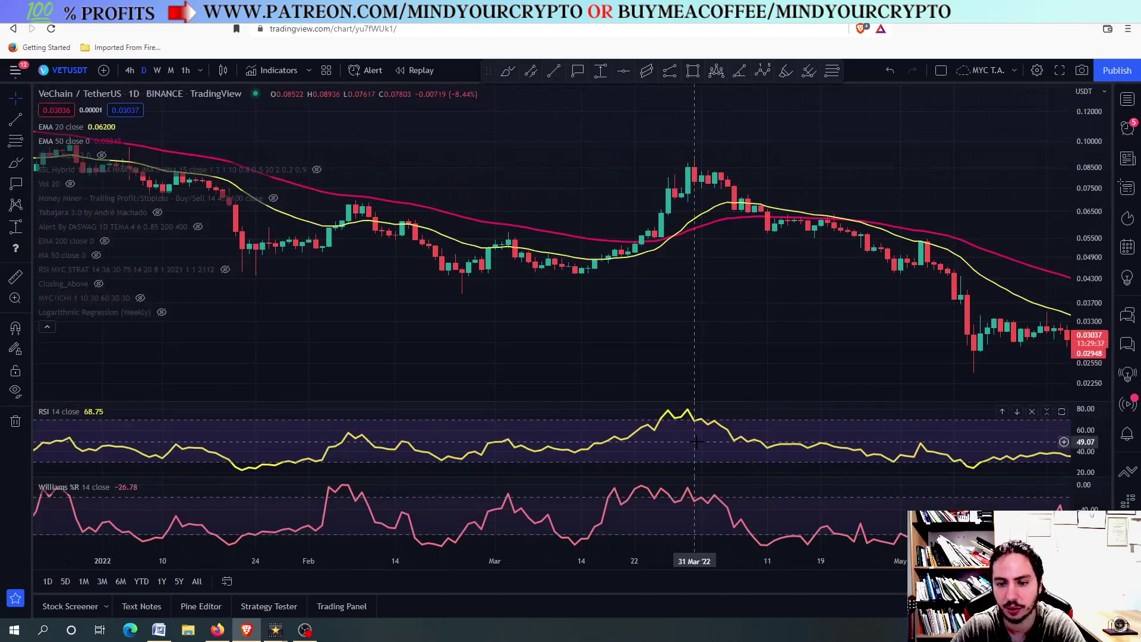
Step: Examine the late-March 2022 peaks against the 70 level in the maximized daily RSI pane, and return to the full layout
double_click(695, 441)
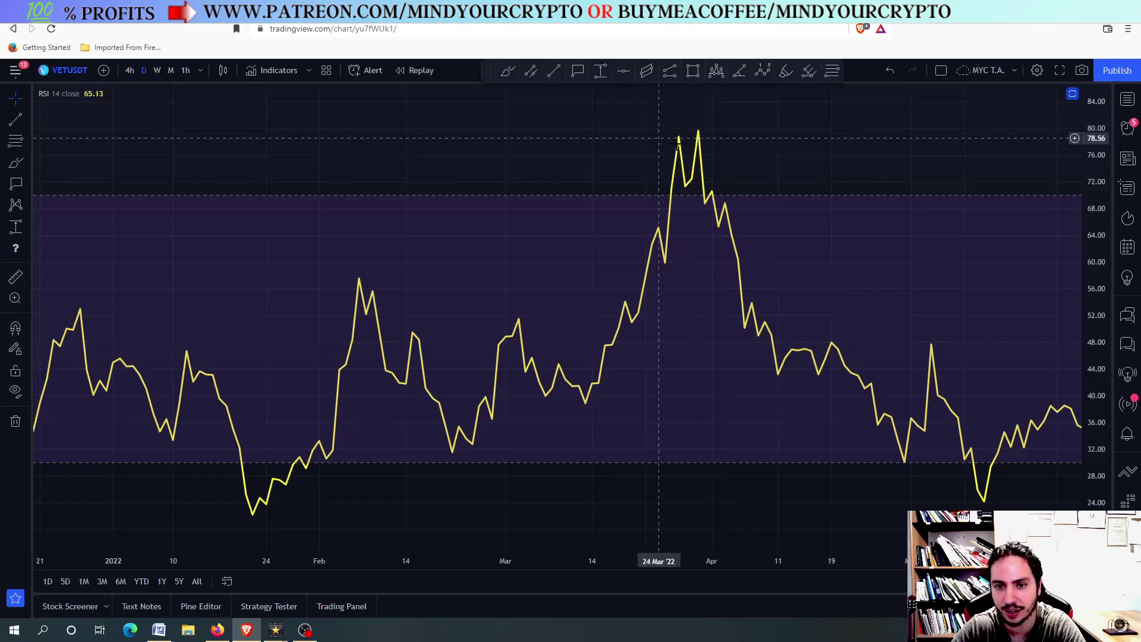
double_click(731, 130)
scroll(546, 181, down, 6)
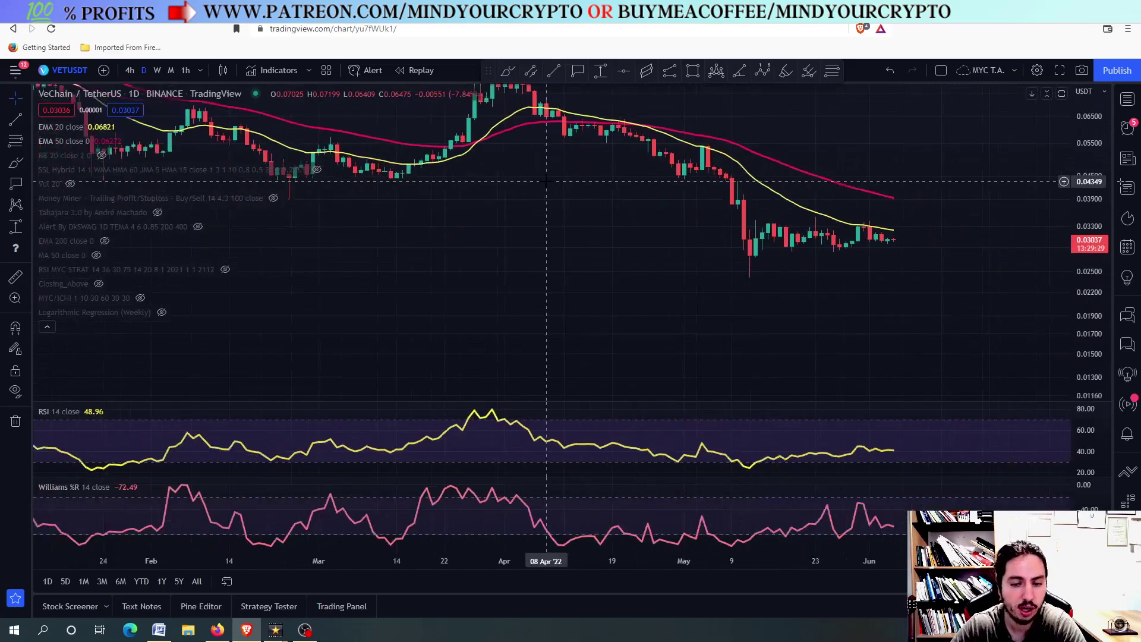